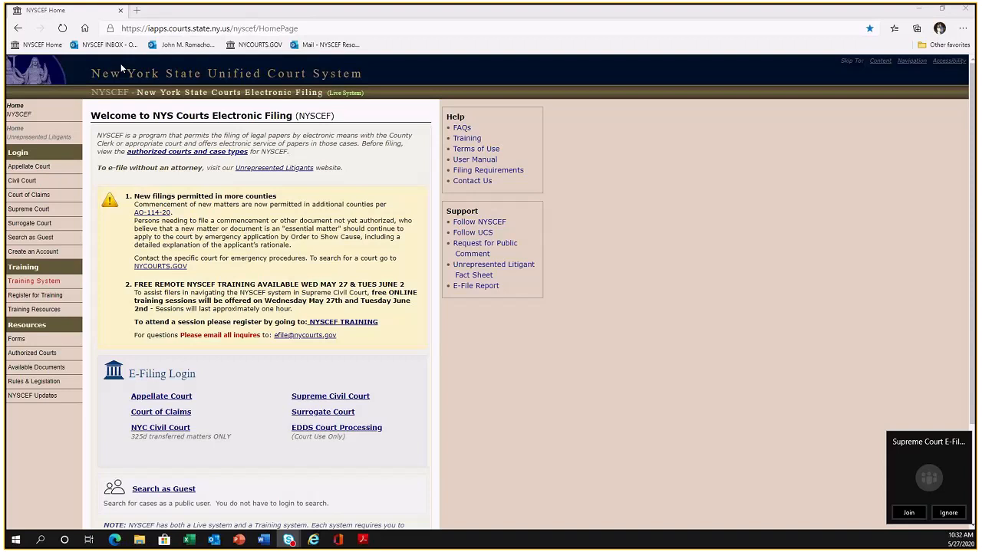
left_click(176, 29)
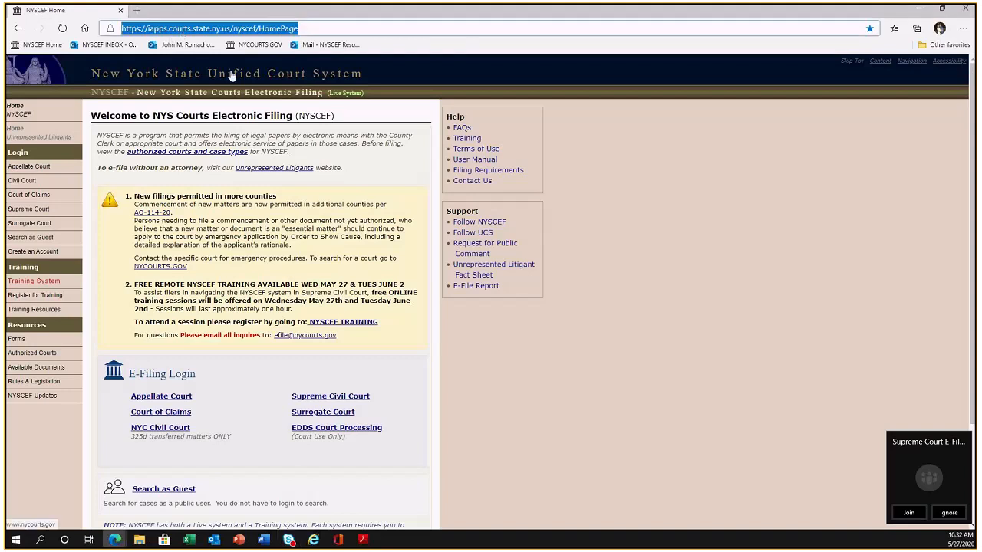
type("www.")
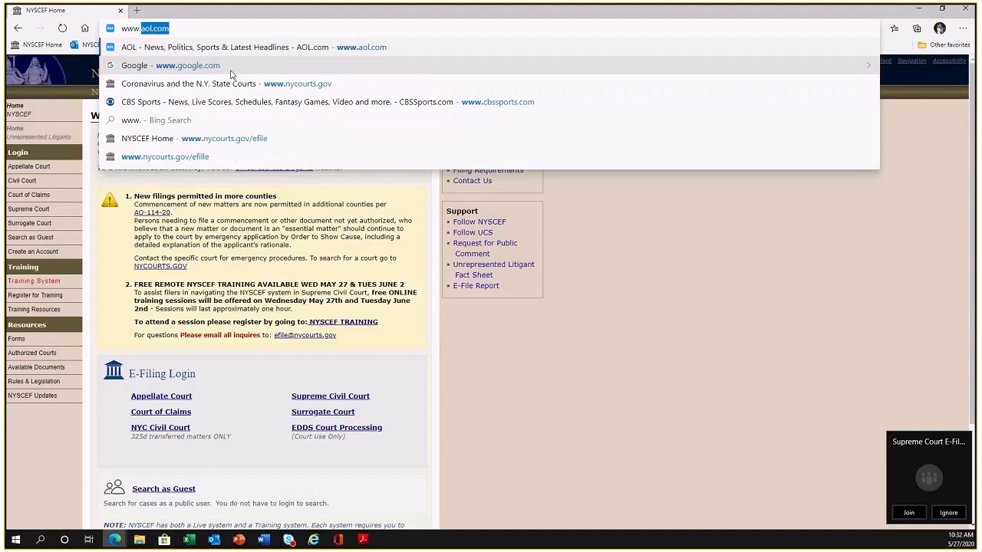
type("nycourts.")
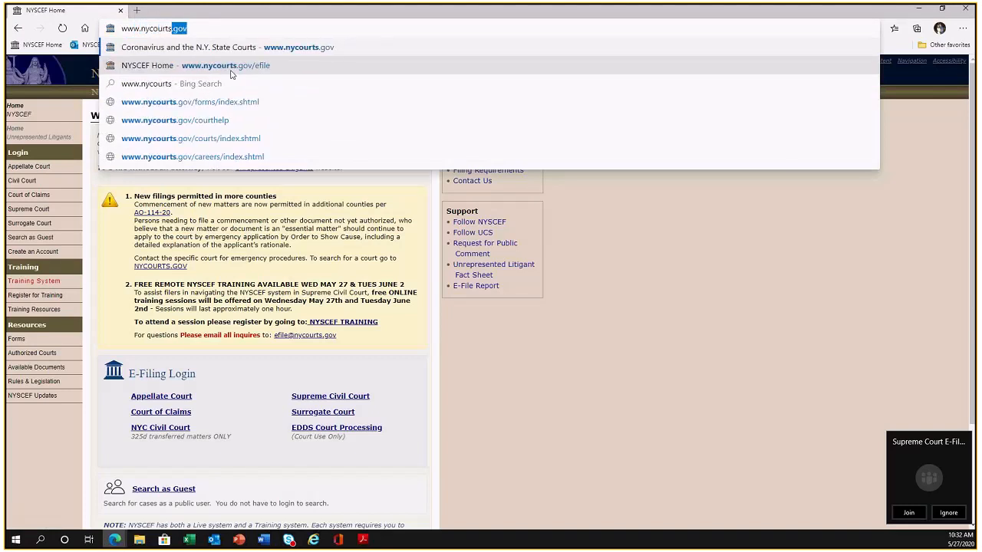
type("gov")
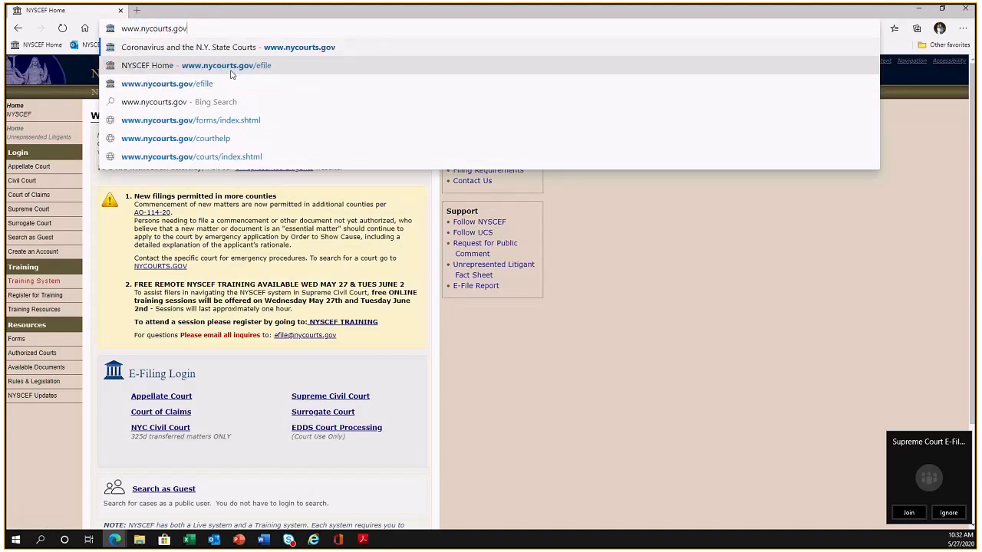
type("/efile")
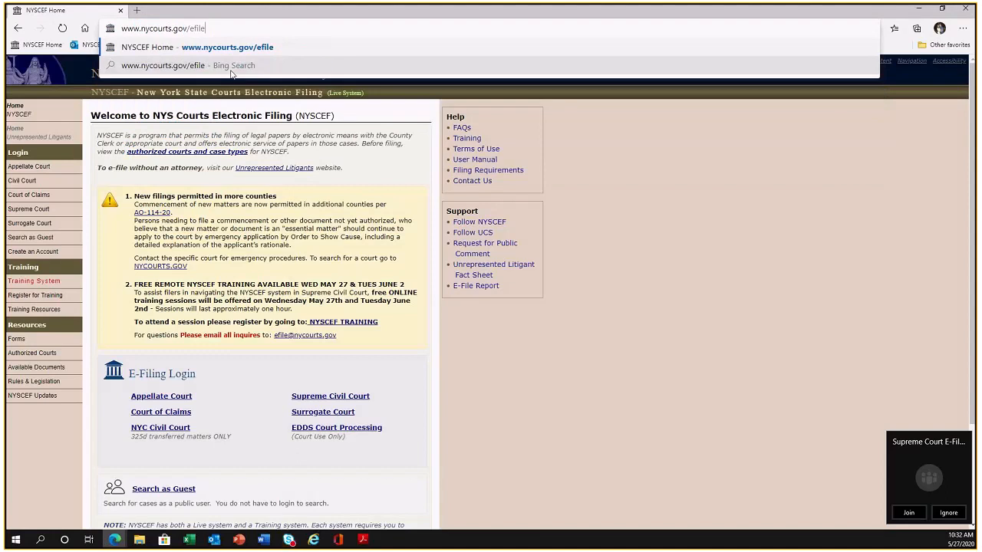
key("Return")
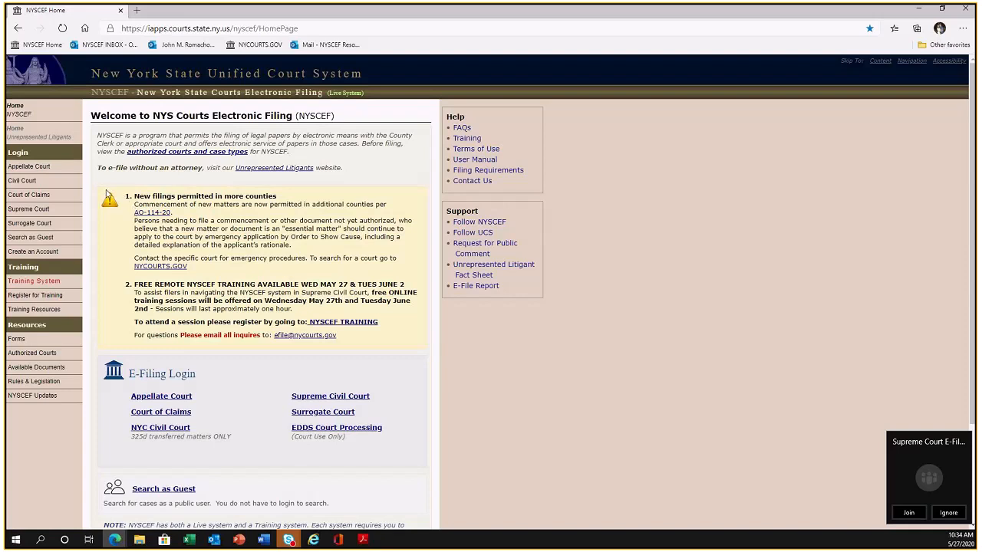
left_click_drag(110, 217, 374, 340)
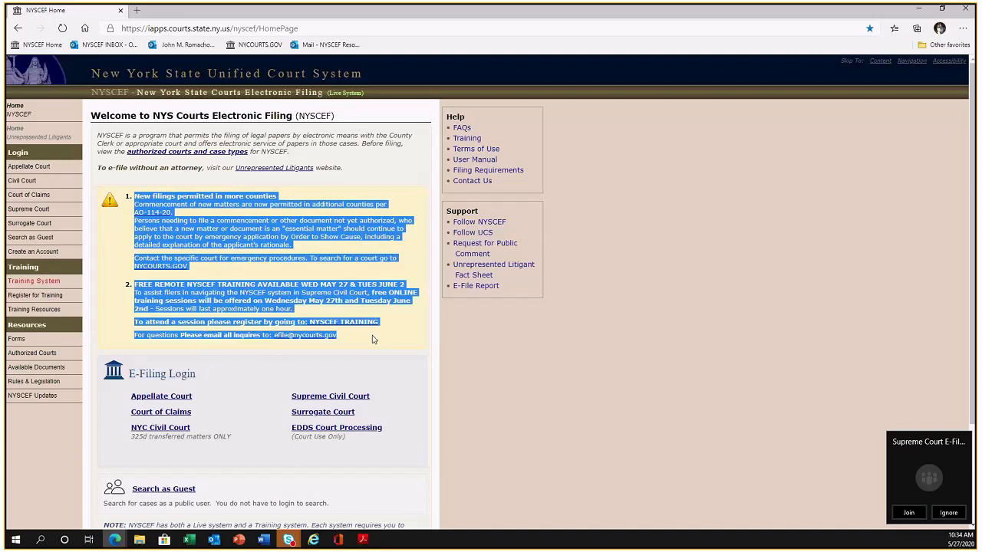
left_click(374, 340)
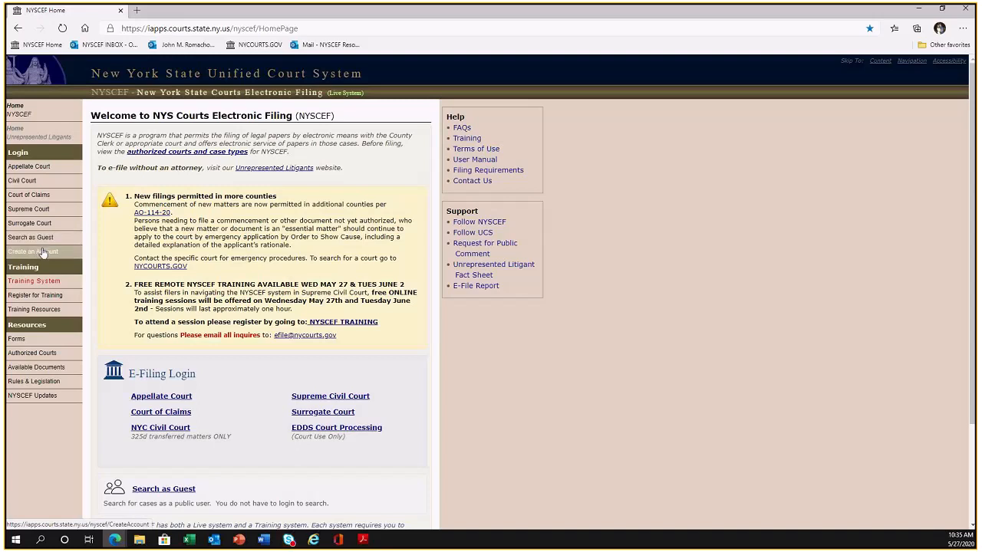
Step: Open the NYSCEF Create an Account page from the left Login menu
left_click(43, 253)
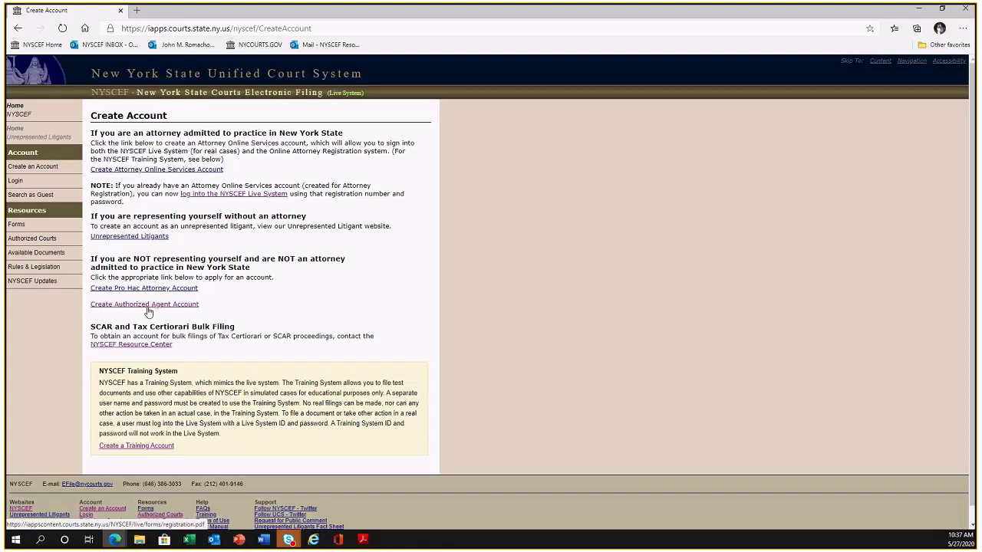
Step: Return to the NYSCEF home page and go to the Supreme Civil Court e-filing login
left_click(21, 112)
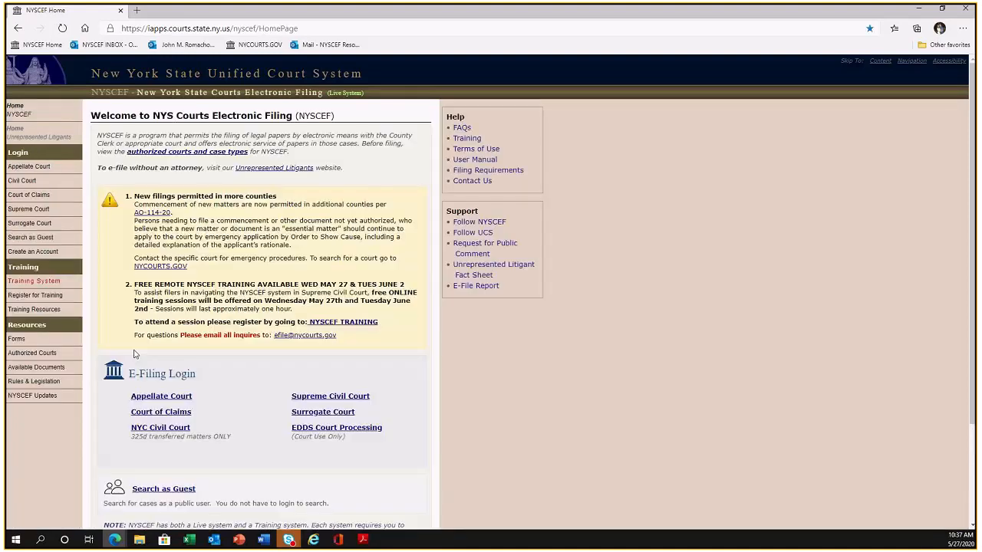
left_click(319, 398)
scroll(230, 427, "down", 1)
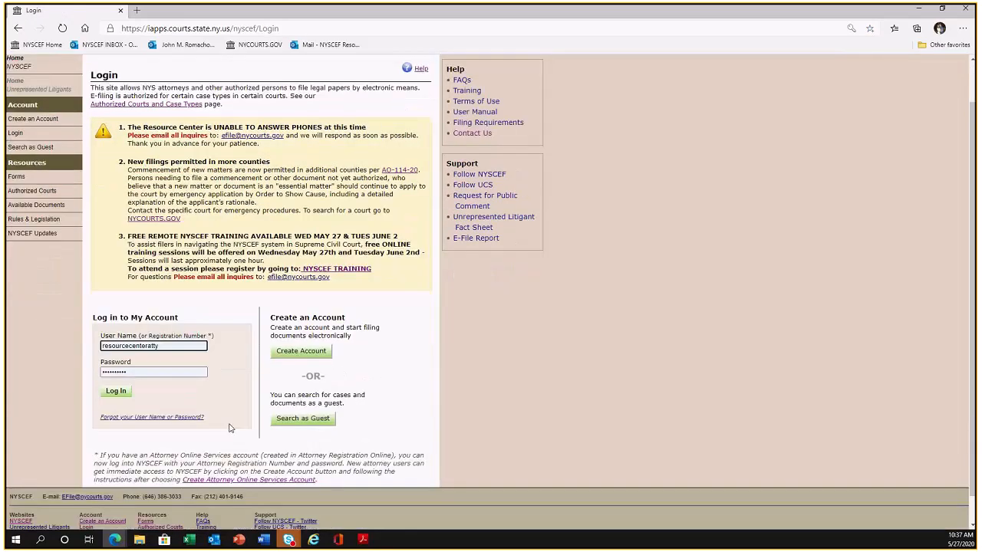
scroll(229, 427, "down", 1)
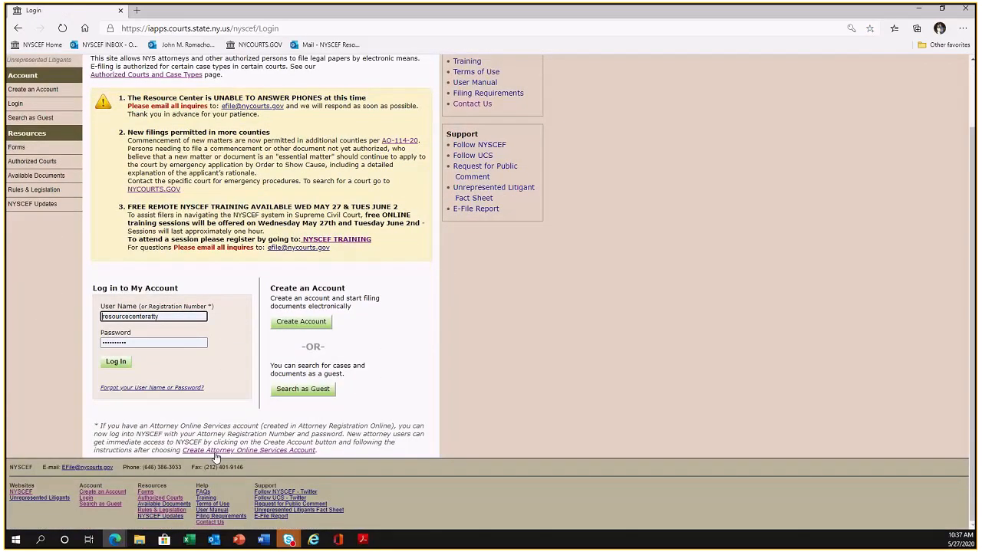
Step: Open the CreateAccount.pdf guide and scroll to page 5, Step 2's Attorney Registration Number search
left_click(257, 450)
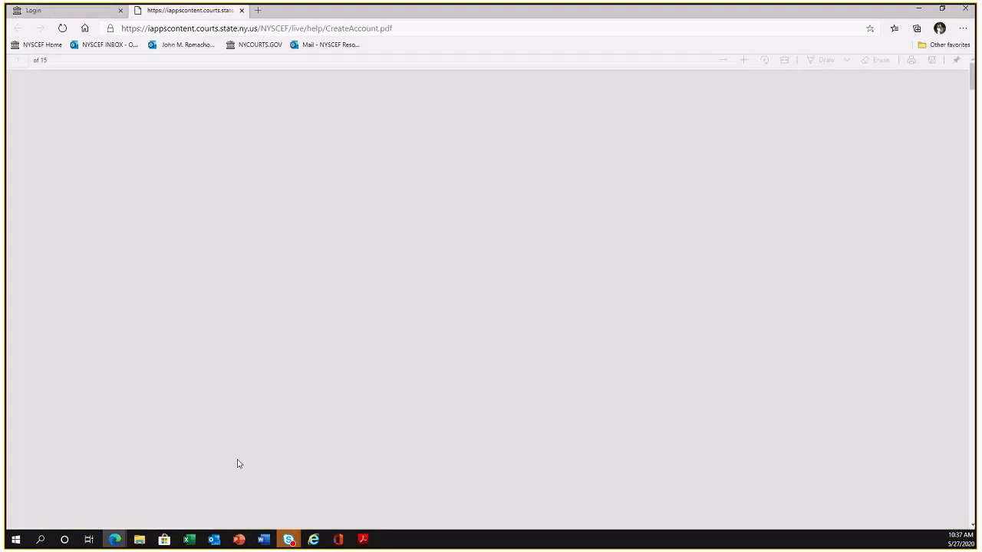
scroll(330, 361, "down", 4)
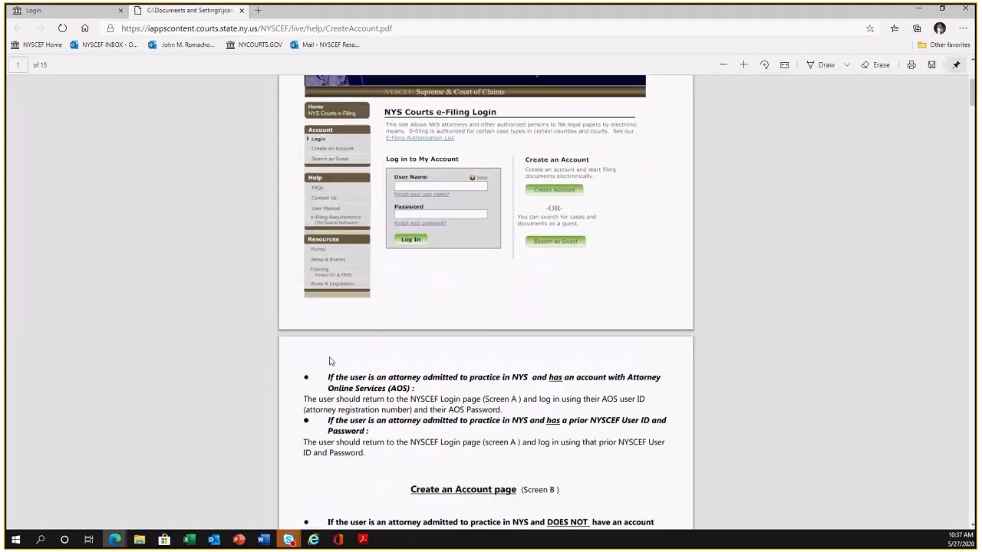
scroll(331, 361, "down", 5)
scroll(328, 367, "down", 8)
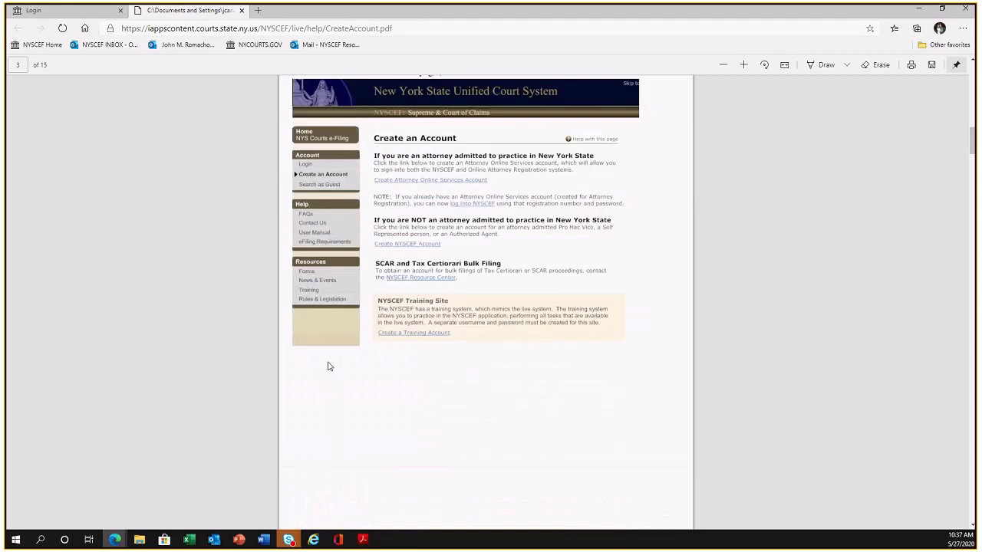
scroll(328, 366, "up", 1)
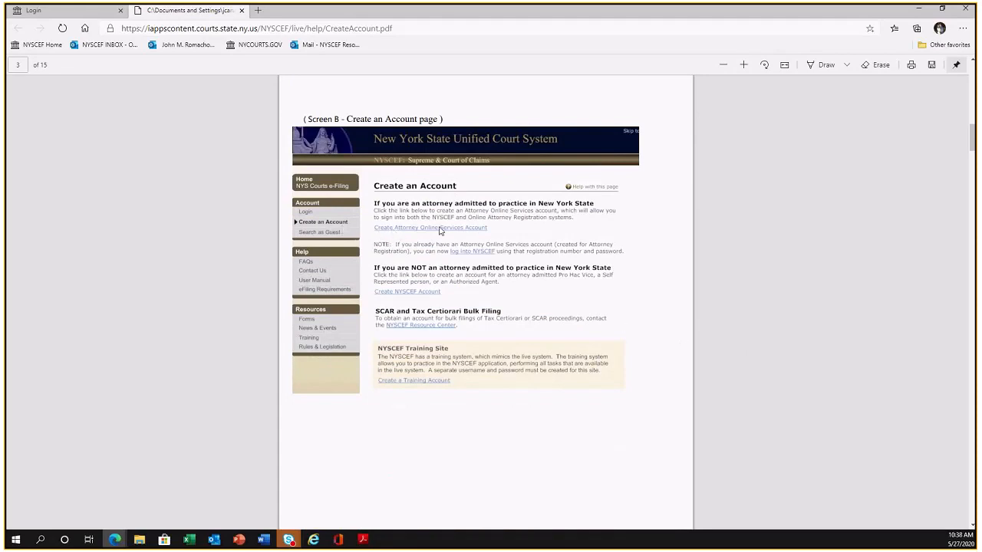
scroll(488, 232, "down", 7)
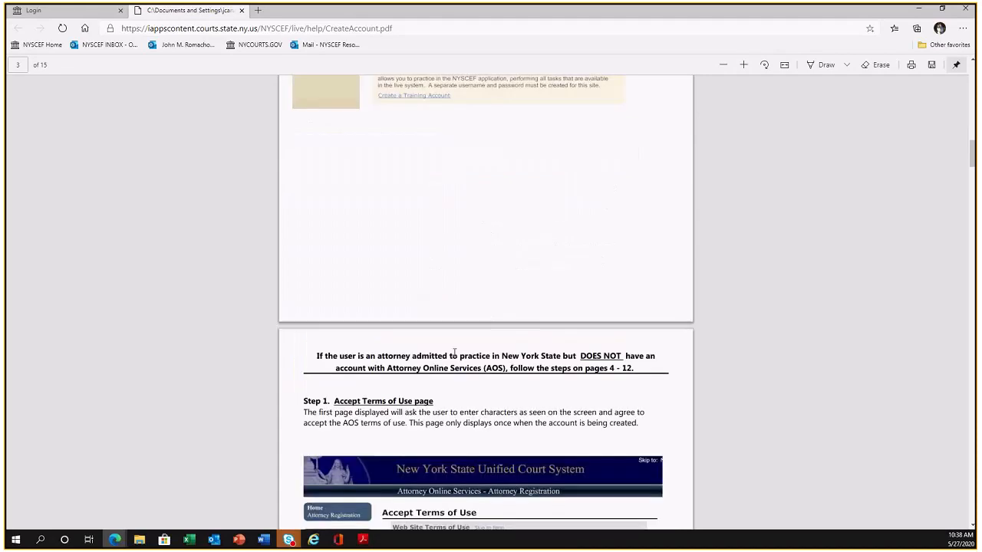
scroll(451, 362, "down", 2)
scroll(448, 363, "up", 1)
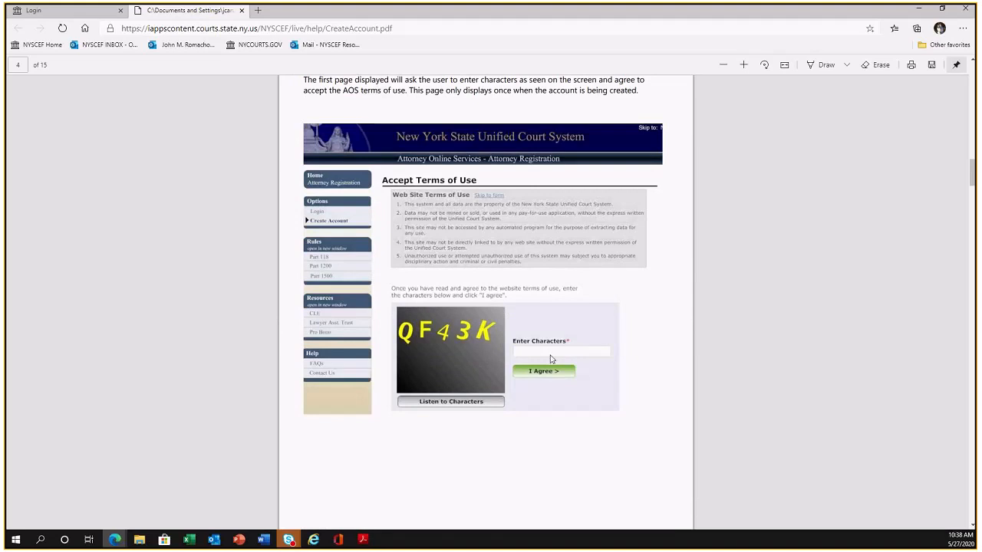
scroll(548, 382, "down", 8)
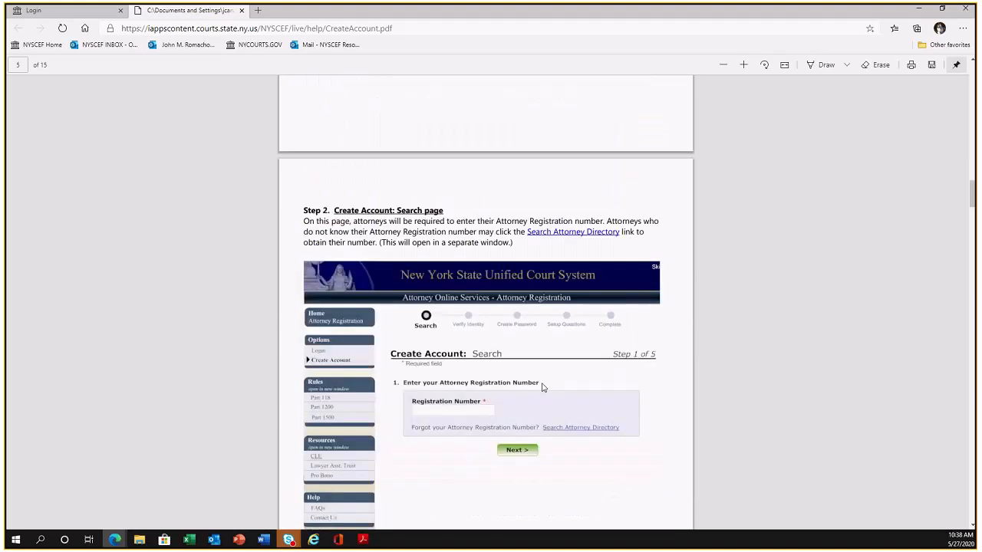
scroll(542, 387, "down", 2)
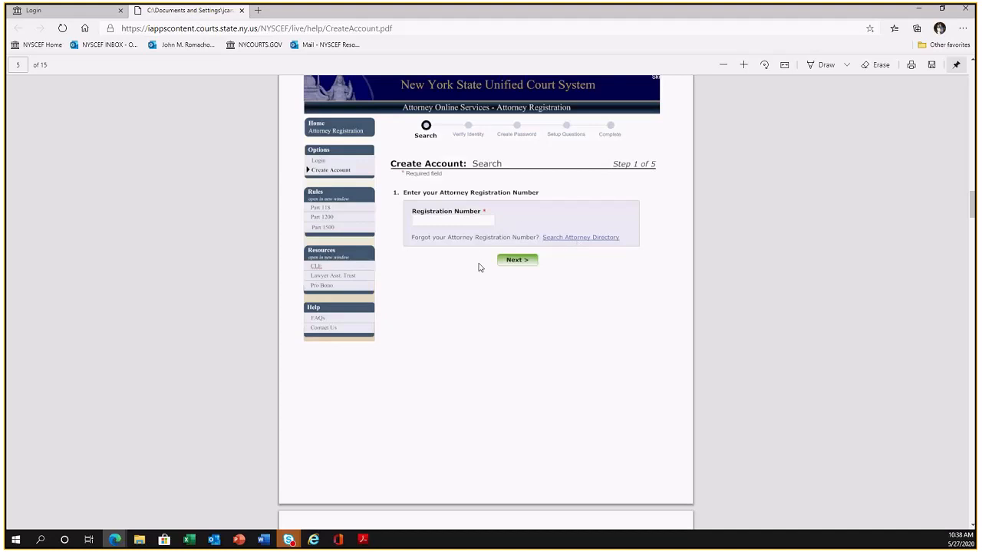
scroll(526, 276, "down", 5)
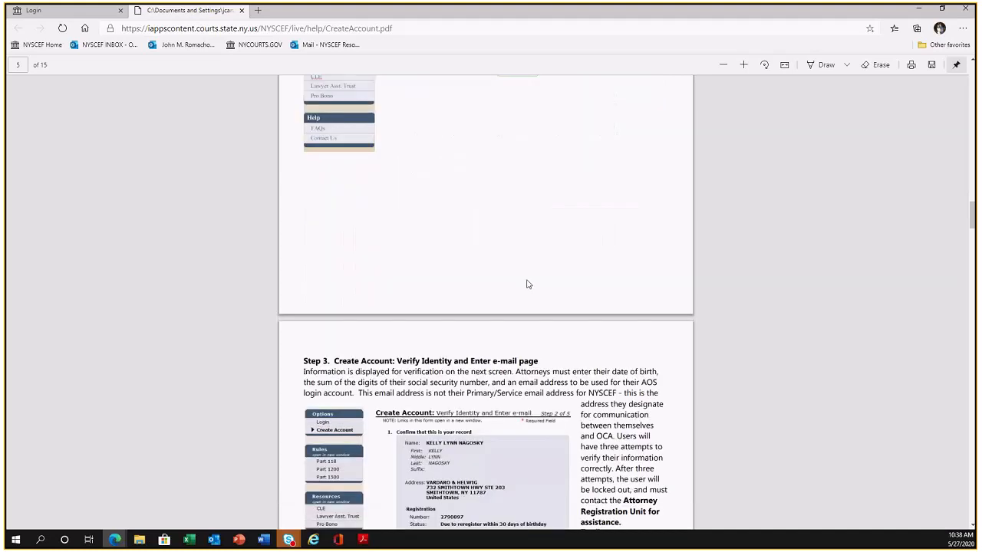
Step: Read through the guide's page 6 Verify Identity and e-mail section until Step 4 appears
scroll(525, 290, "down", 2)
scroll(523, 292, "up", 2)
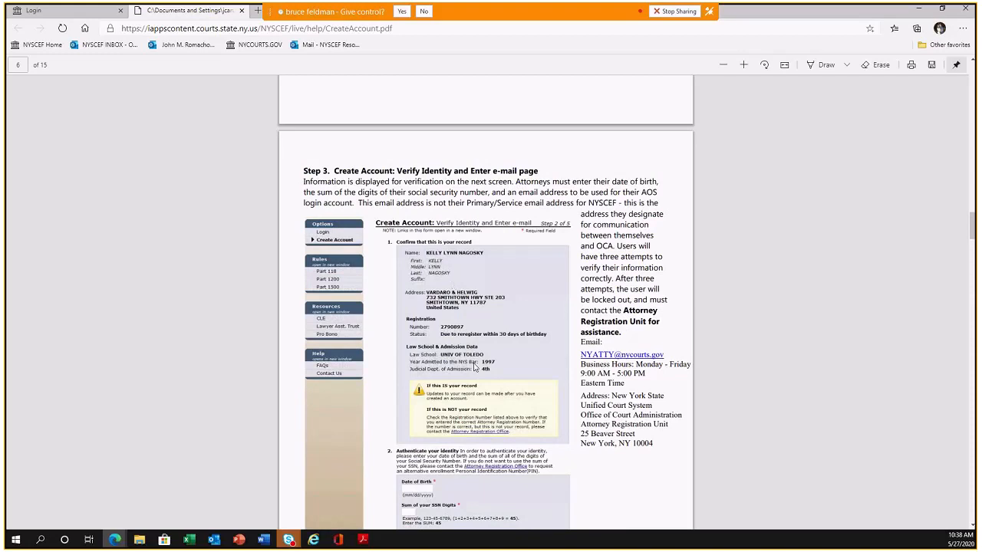
scroll(427, 439, "down", 3)
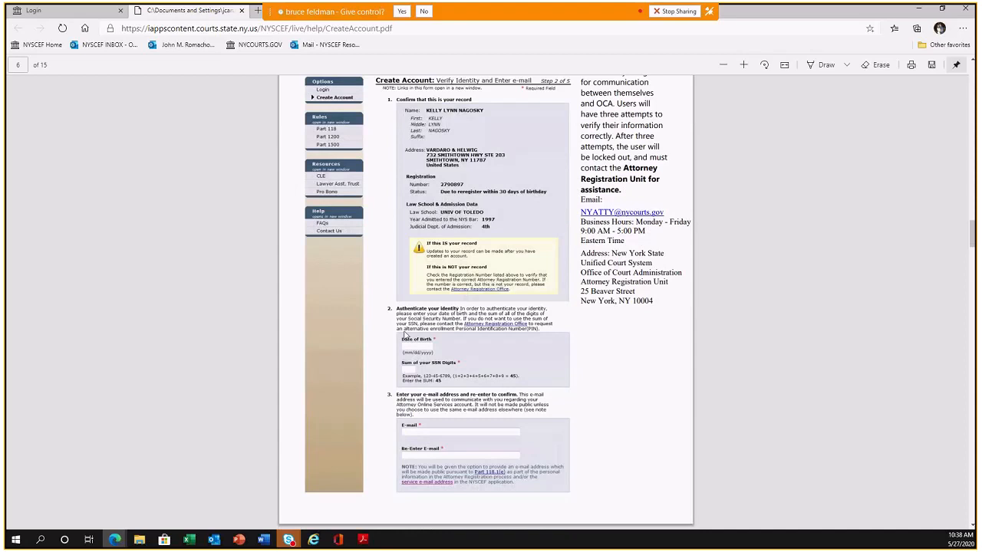
scroll(407, 335, "down", 1)
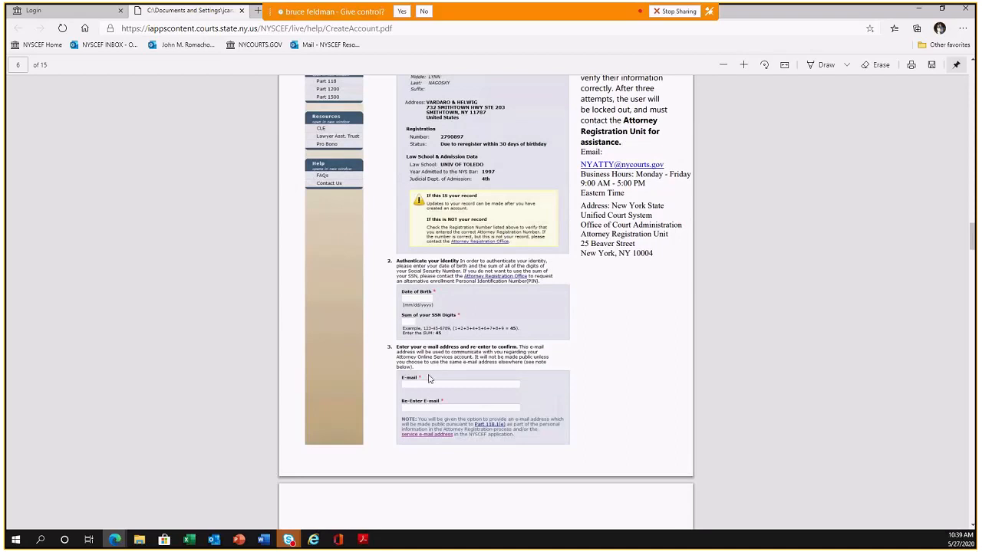
scroll(421, 389, "down", 1)
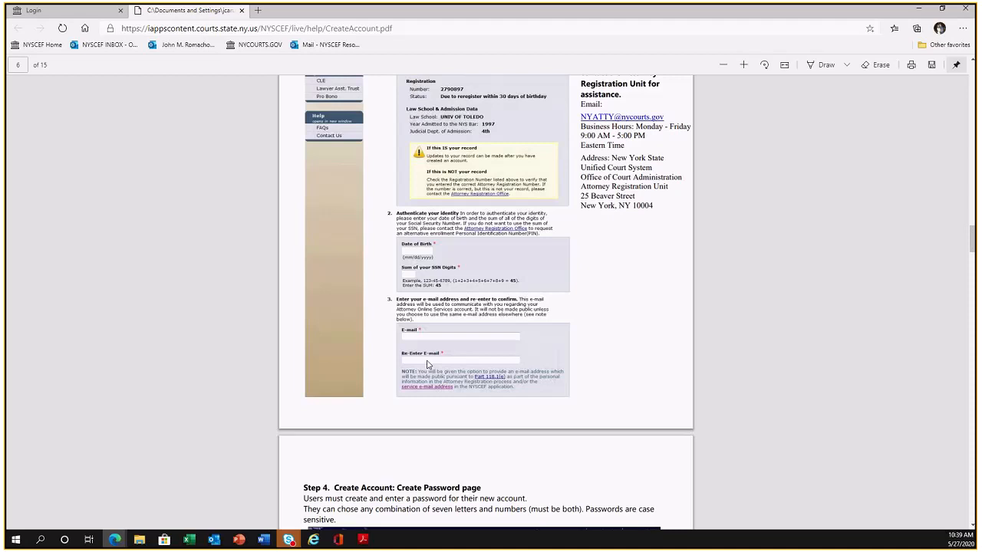
scroll(429, 366, "down", 1)
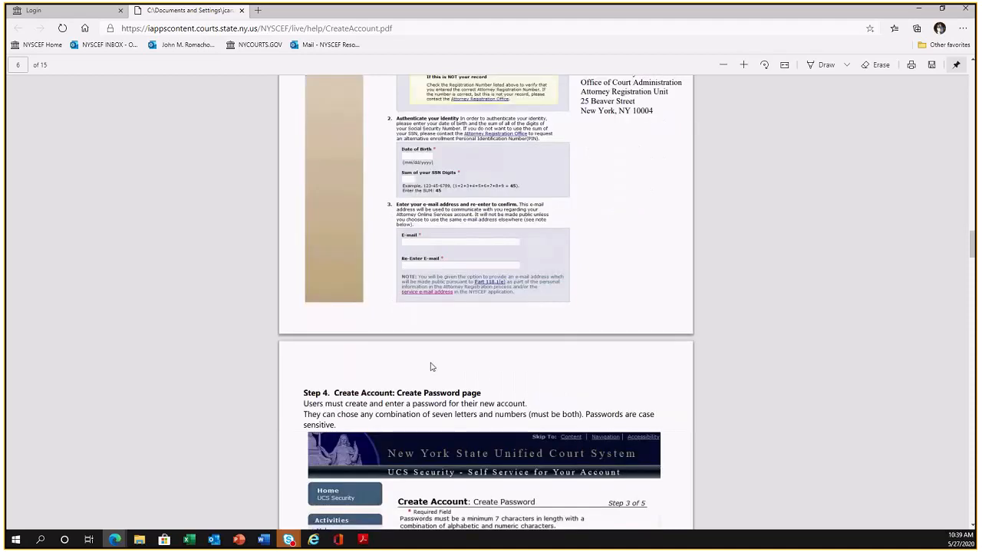
Step: Scroll the guide from page 7's Create Password step to page 8's Setup Challenge Questions
scroll(431, 368, "down", 2)
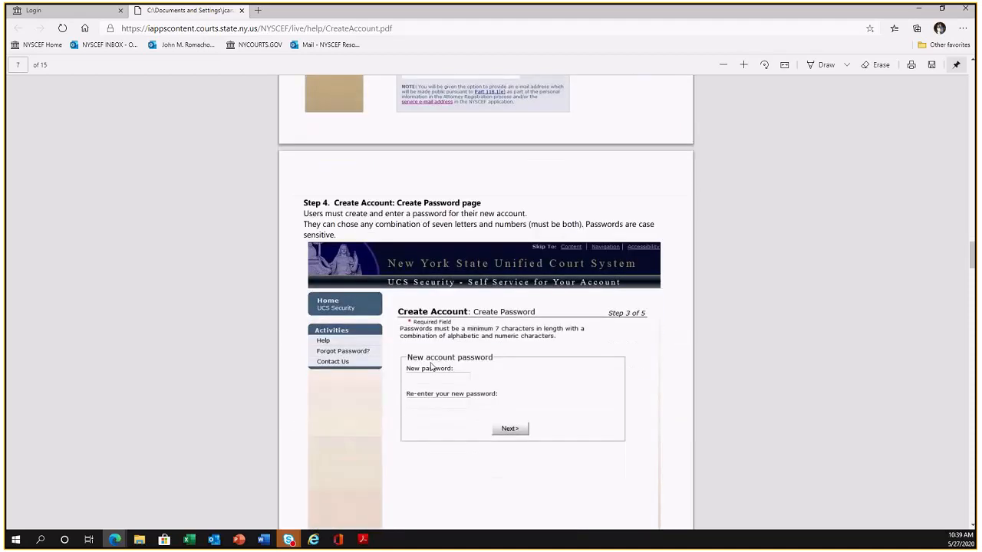
scroll(430, 367, "down", 1)
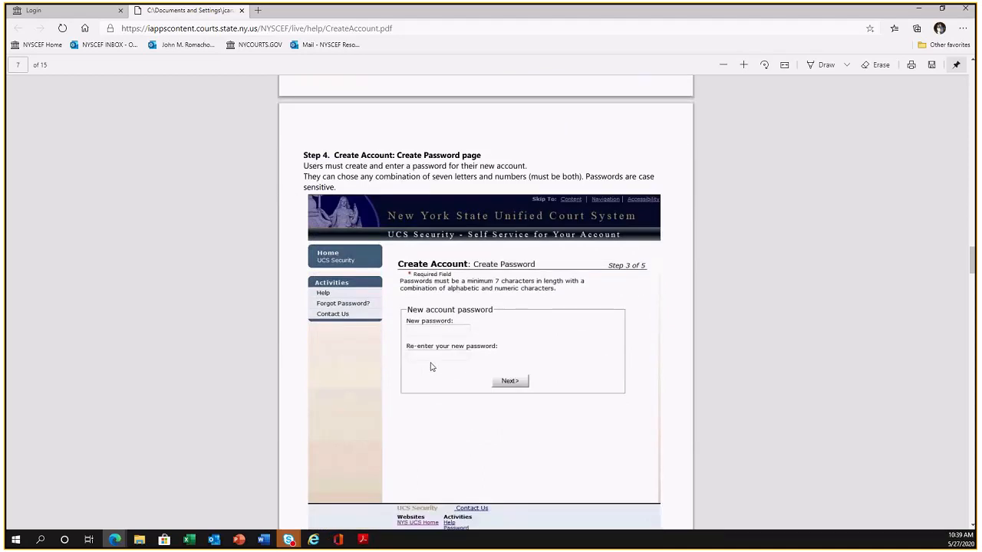
scroll(430, 367, "down", 1)
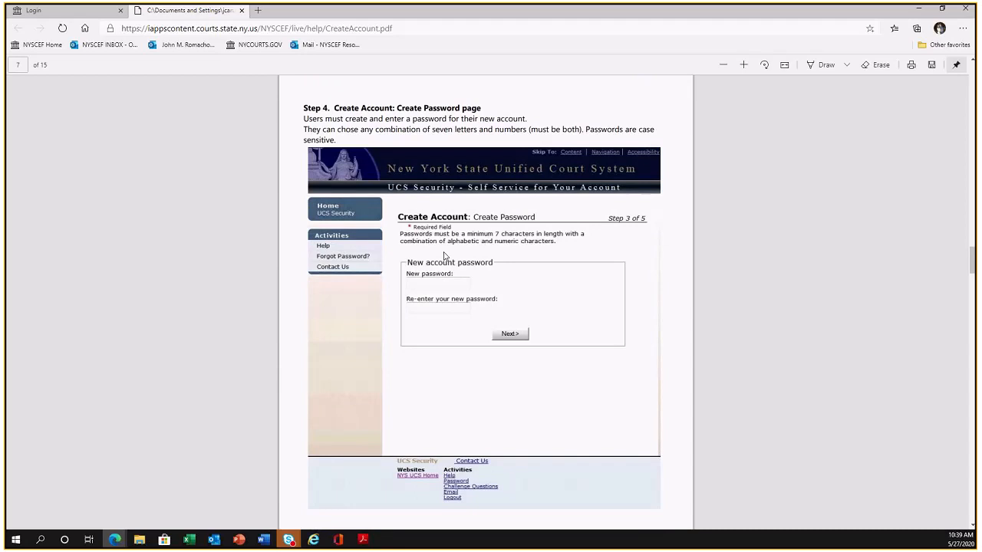
scroll(452, 245, "down", 6)
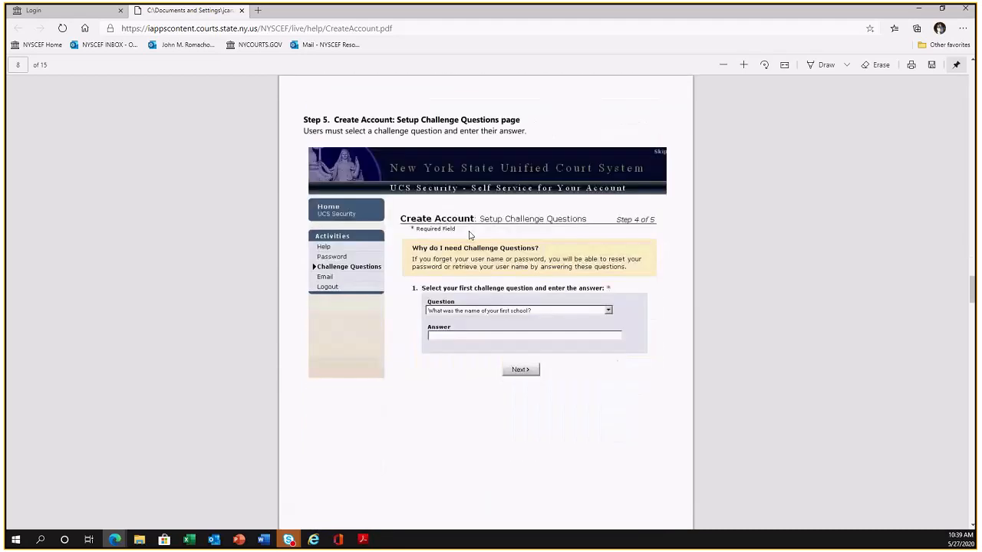
Step: Scroll the guide to page 9, Step 6 Create Account success page
scroll(470, 234, "down", 1)
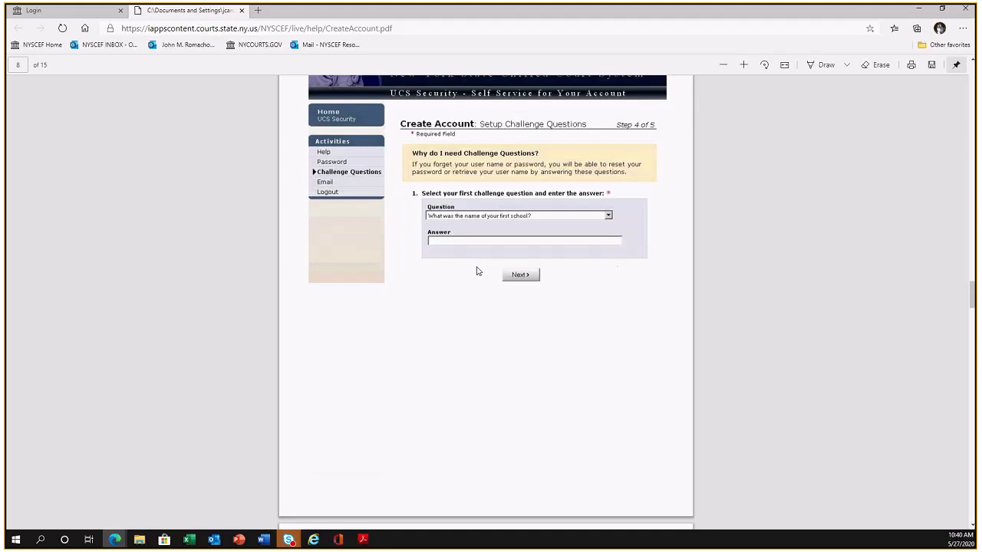
scroll(488, 326, "down", 10)
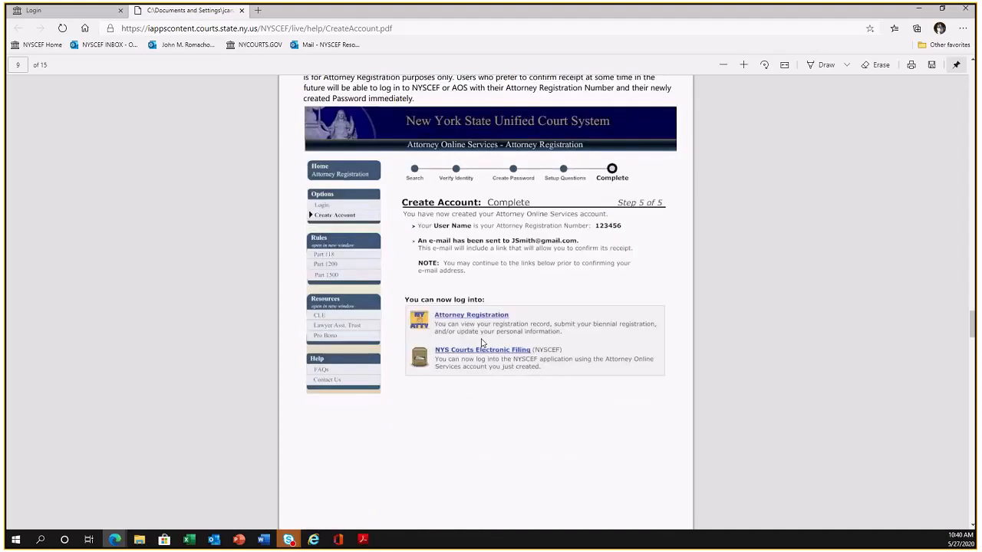
Step: Scroll past page 10's Step 7 login page to page 11's Step 8 Accept Terms of Use
scroll(483, 343, "down", 2)
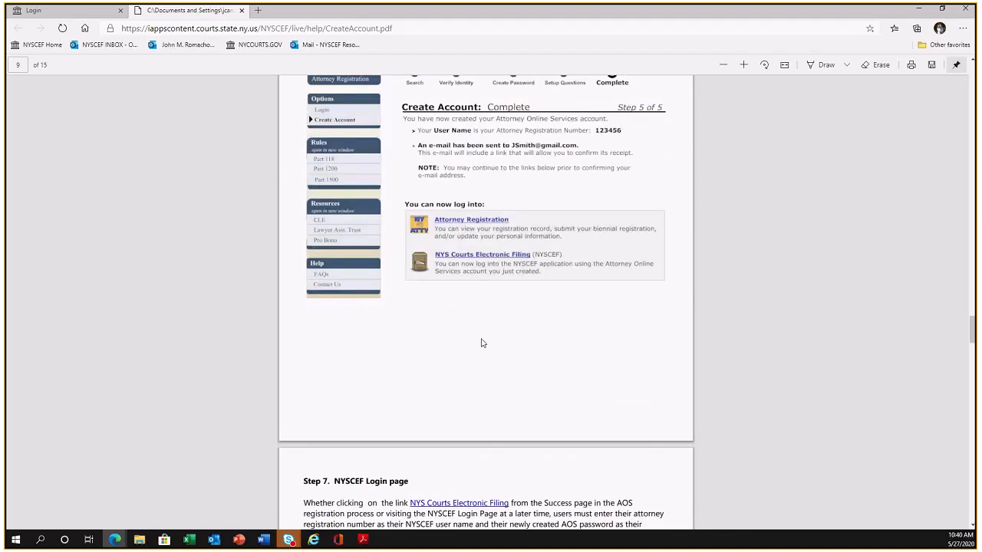
scroll(482, 343, "down", 3)
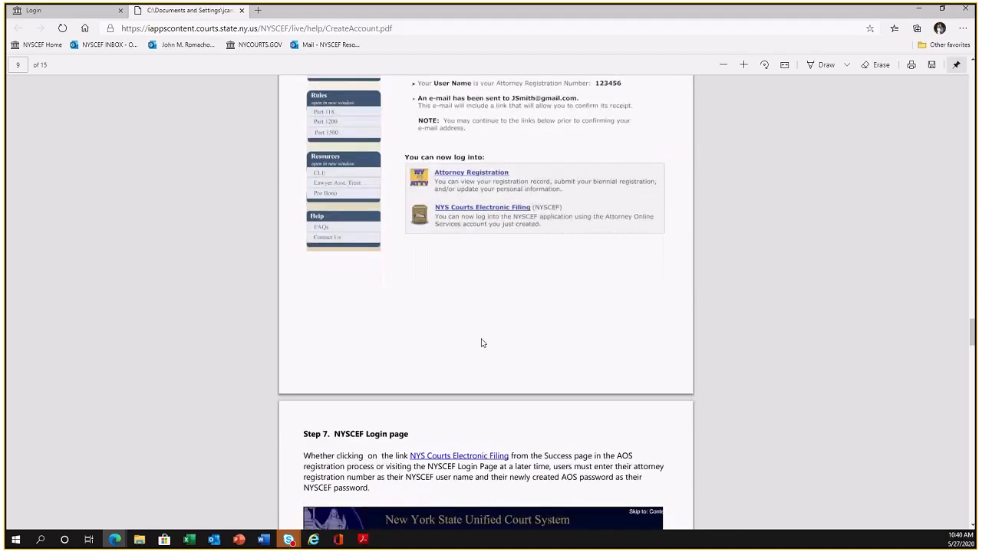
scroll(482, 343, "down", 2)
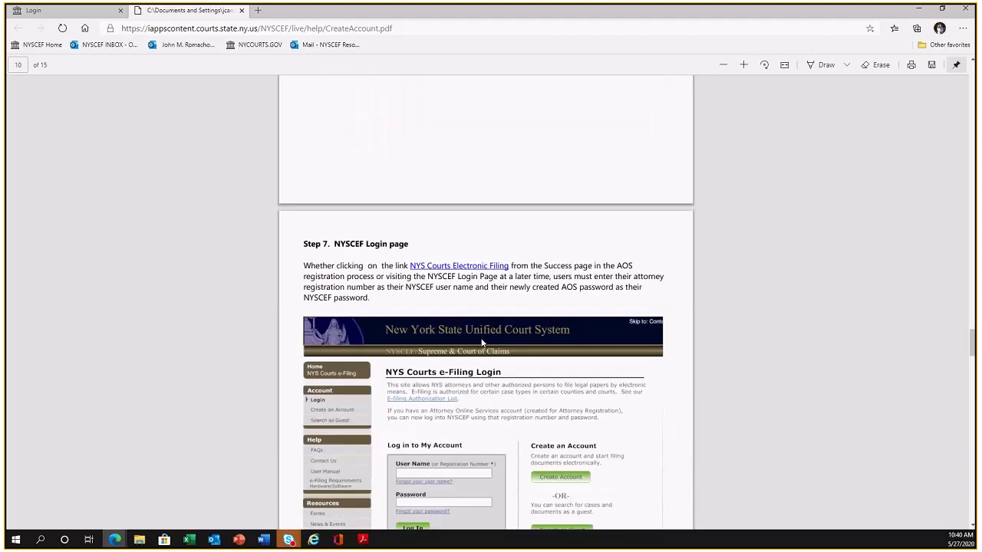
scroll(482, 343, "down", 3)
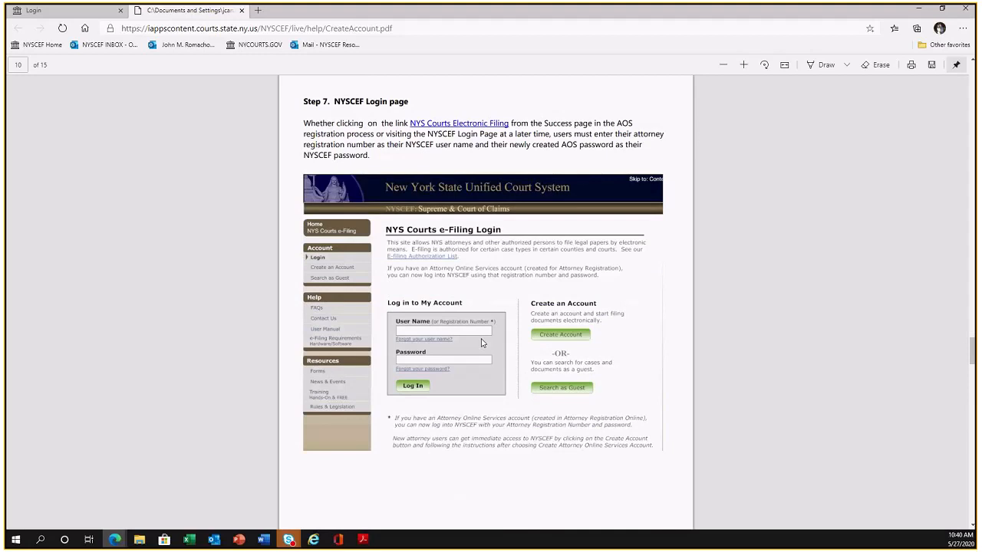
scroll(463, 374, "down", 1)
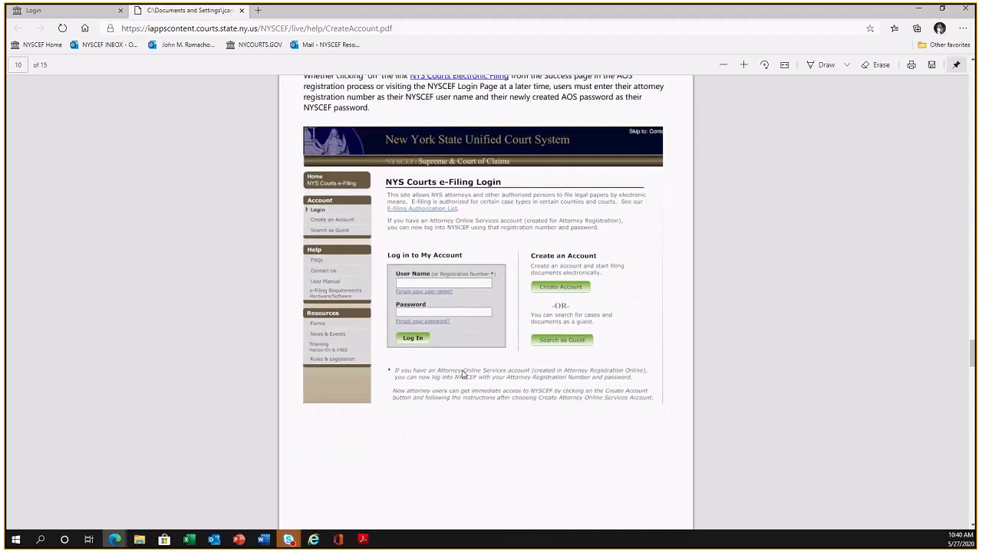
scroll(463, 374, "down", 10)
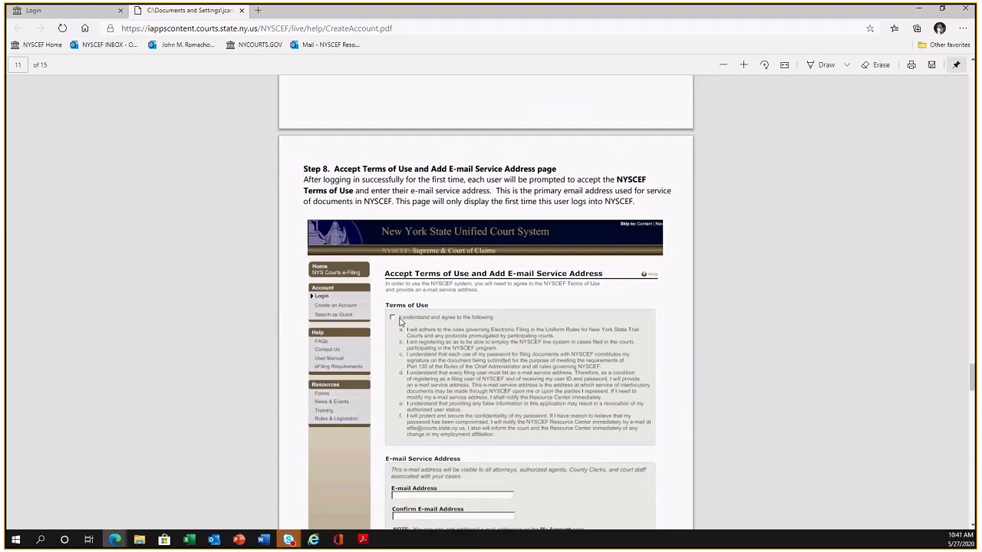
Step: Scroll past the Terms of Use and e-mail fields to the page 12 Welcome screen
scroll(401, 323, "down", 2)
scroll(404, 327, "down", 1)
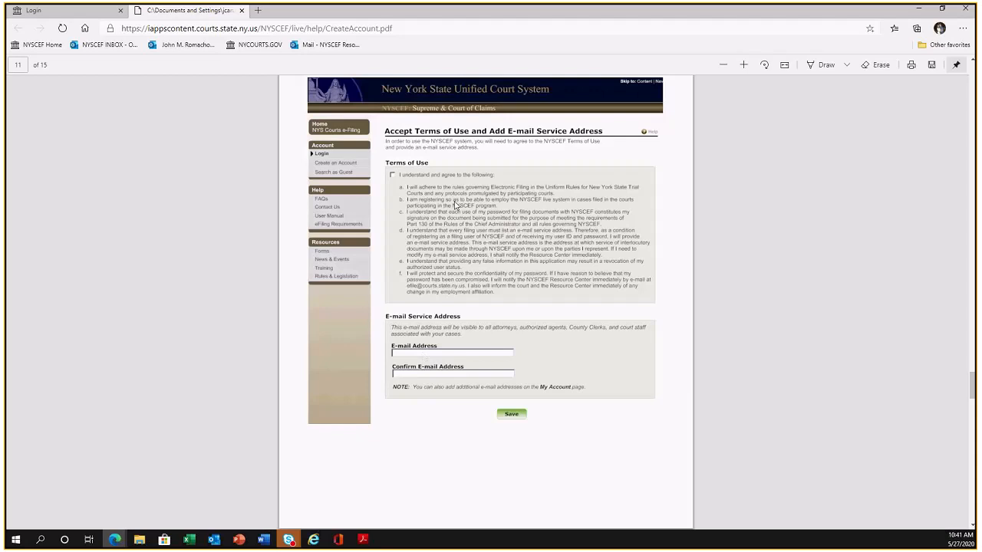
scroll(425, 363, "down", 1)
scroll(424, 363, "down", 6)
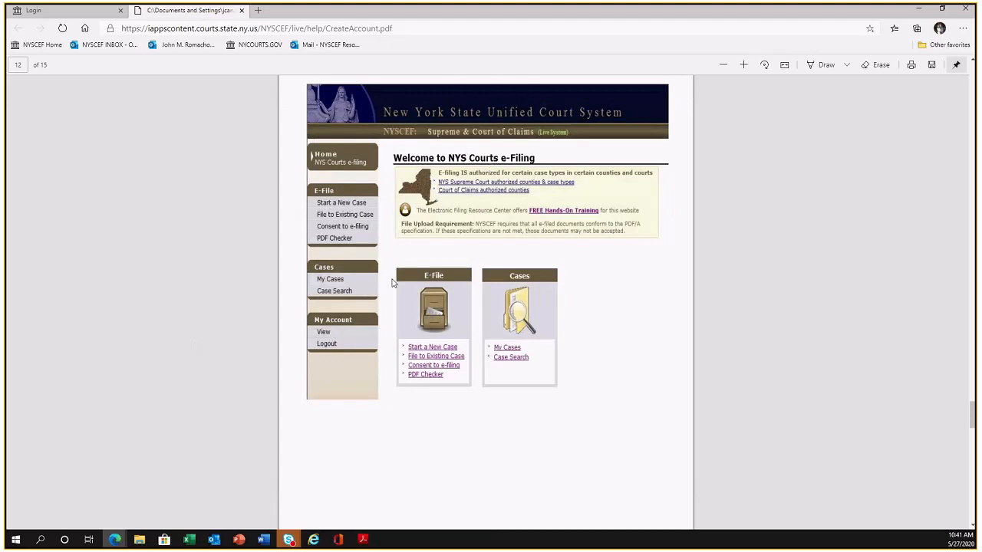
Step: Close the CreateAccount.pdf guide and return to the NYSCEF home page
left_click(242, 12)
scroll(87, 163, "up", 1)
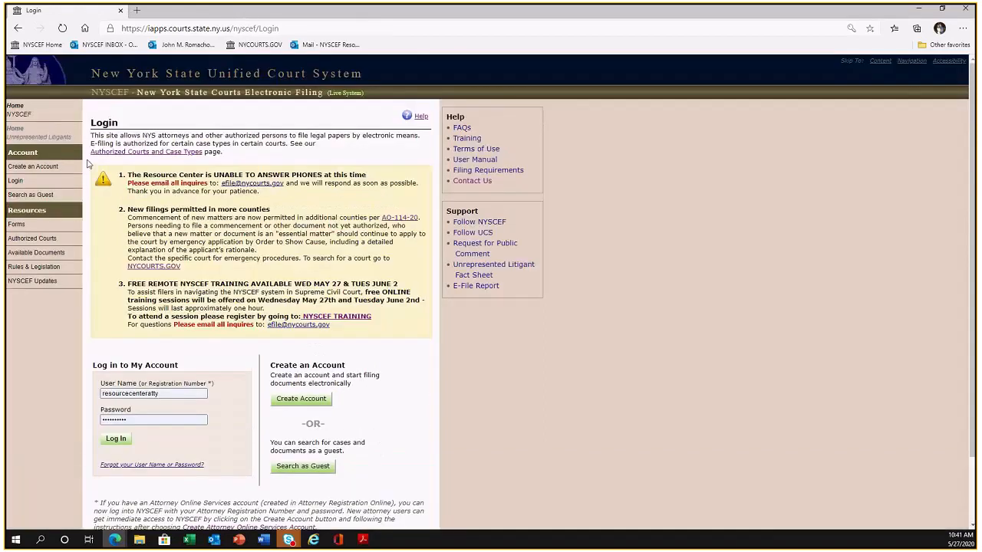
left_click(62, 119)
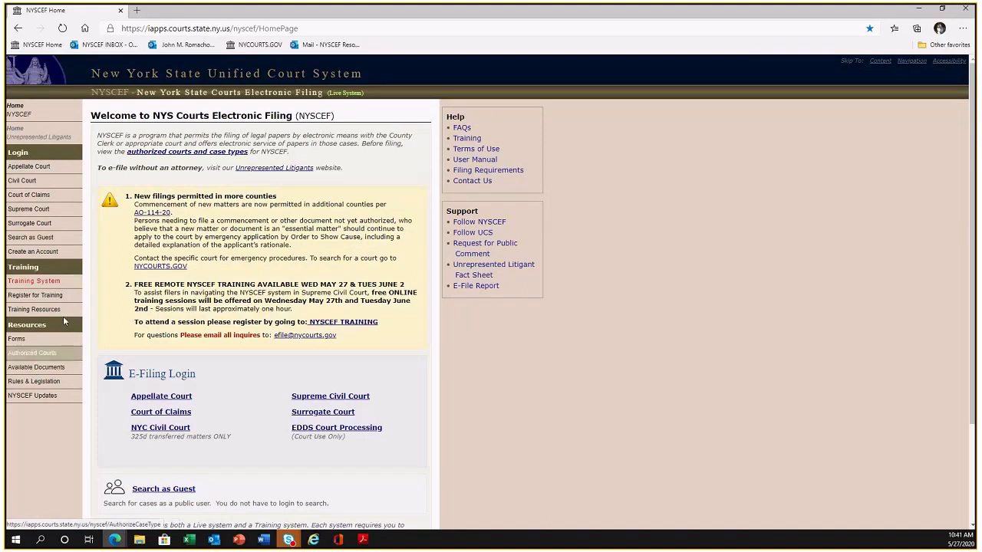
Step: Display the authorized e-filing case types for Albany County Supreme Court
left_click(205, 152)
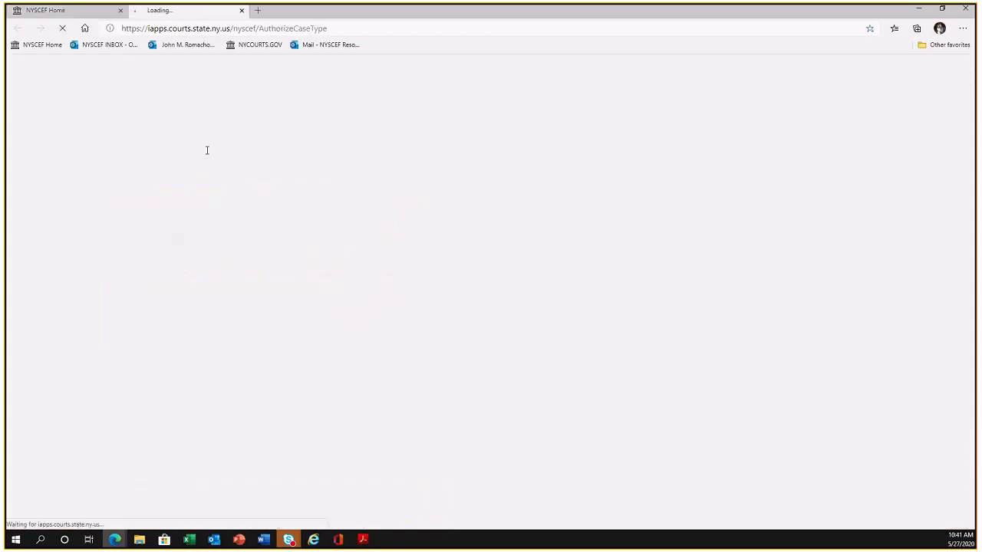
left_click(211, 183)
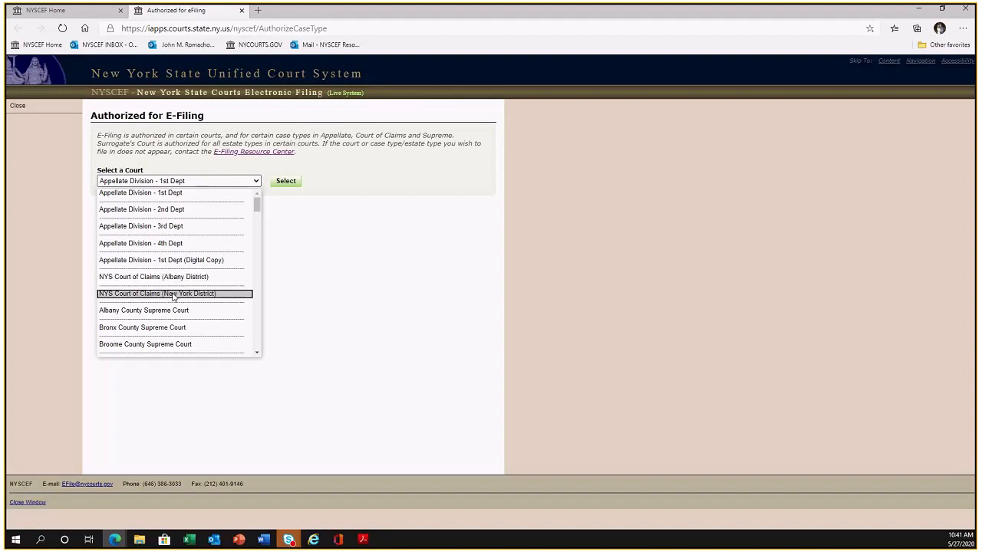
scroll(173, 307, "down", 2)
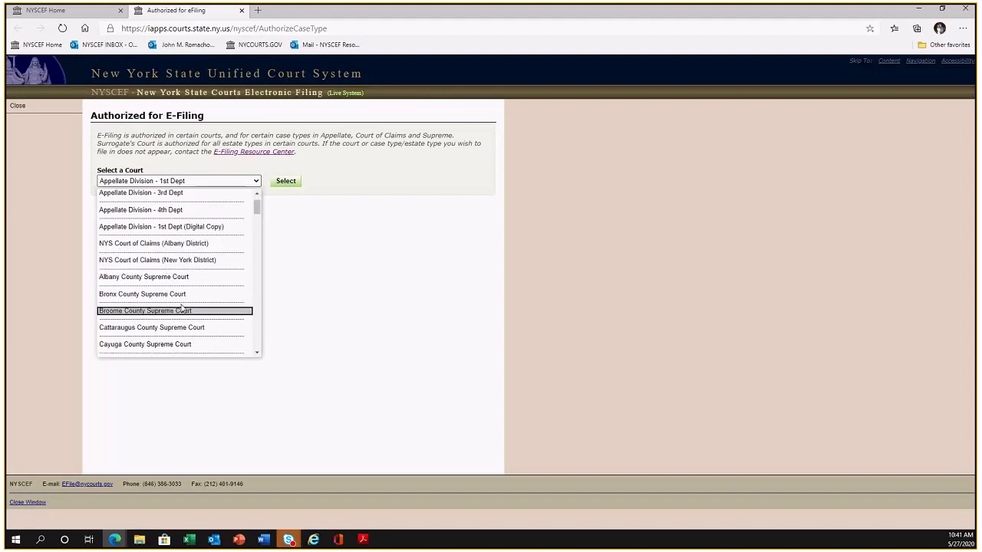
left_click(158, 278)
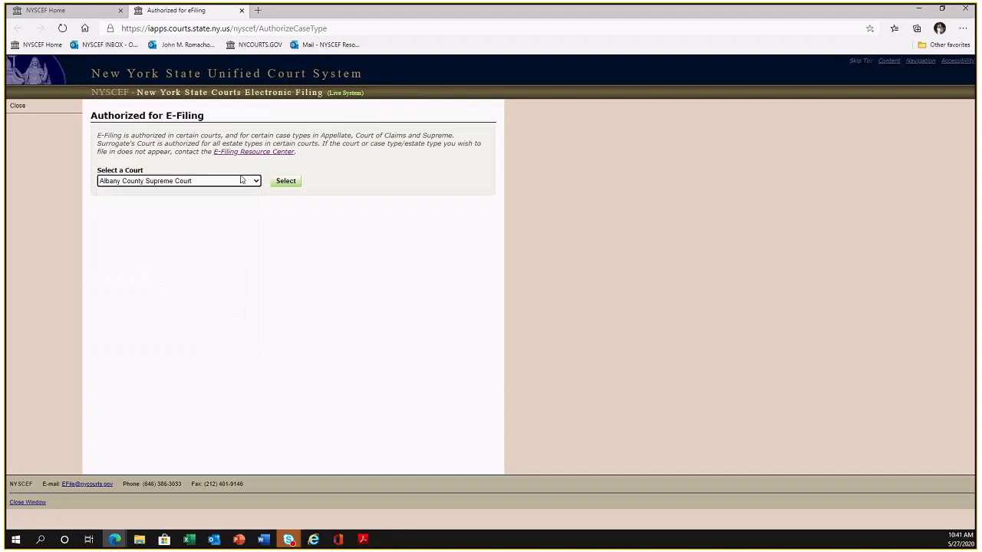
left_click(287, 184)
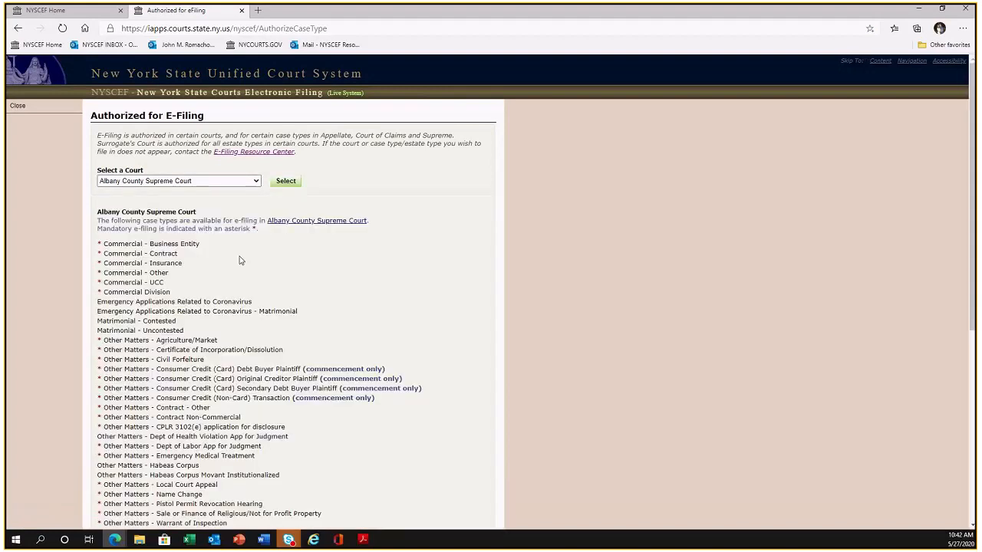
scroll(239, 307, "down", 1)
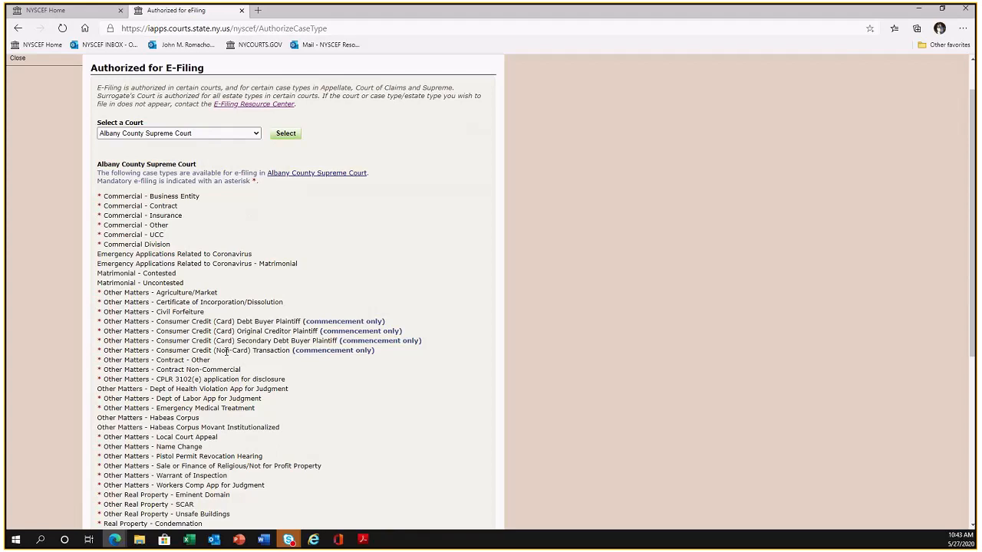
scroll(247, 375, "down", 3)
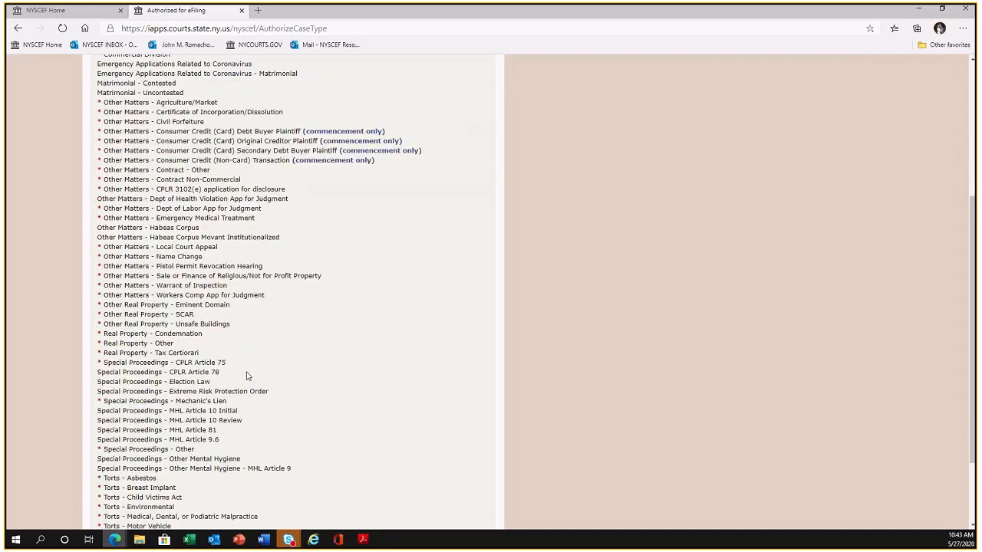
scroll(247, 375, "down", 2)
scroll(245, 375, "up", 5)
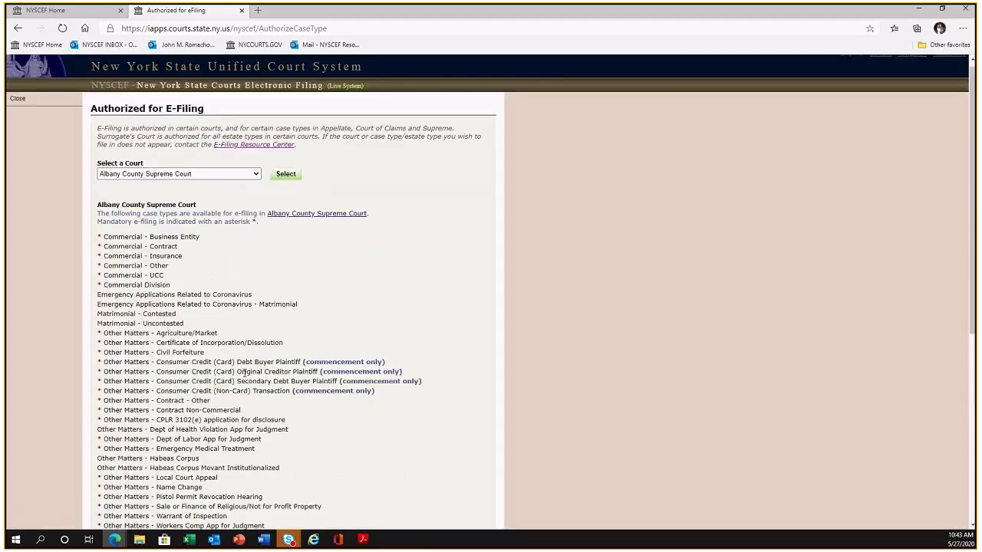
scroll(161, 273, "up", 1)
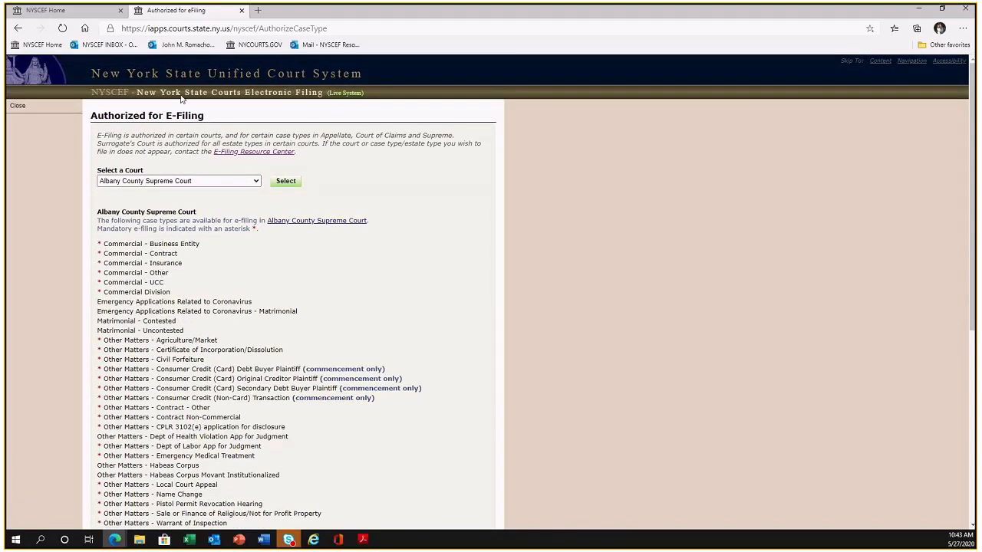
Step: Return to NYSCEF Home and open Rules & Legislation from the Resources sidebar
left_click(112, 92)
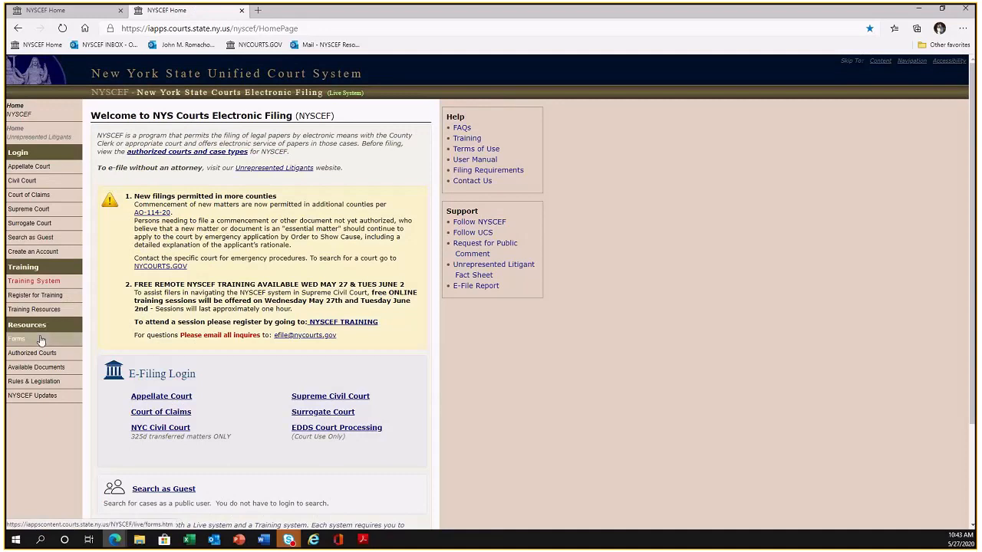
left_click(40, 386)
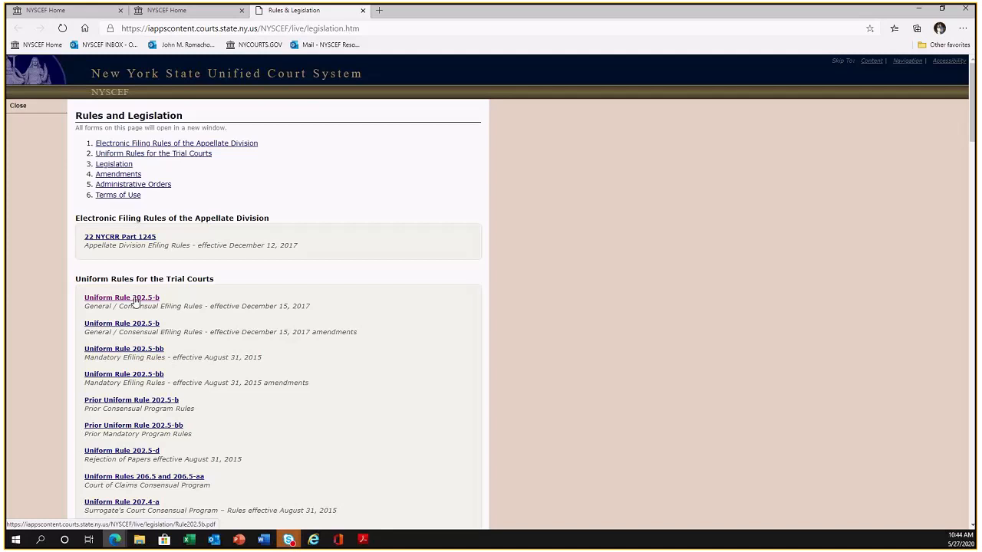
Step: Scroll through the Amendments (Laws of 2002–2019) and Administrative Orders up to AO/114/20
scroll(135, 301, "down", 5)
scroll(134, 301, "down", 3)
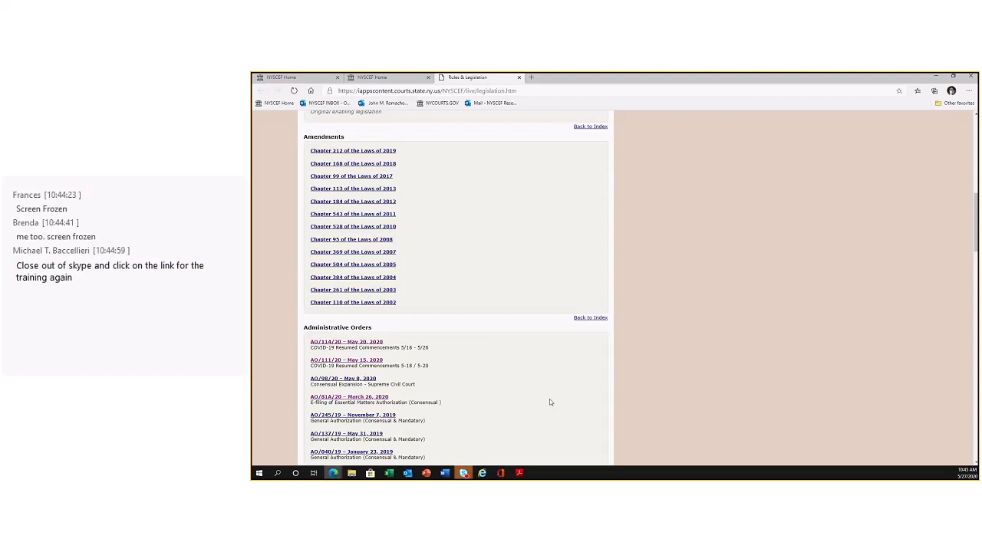
Step: Close the Rules & Legislation tab and open the Forms page from the Resources sidebar
mouse_move(544, 78)
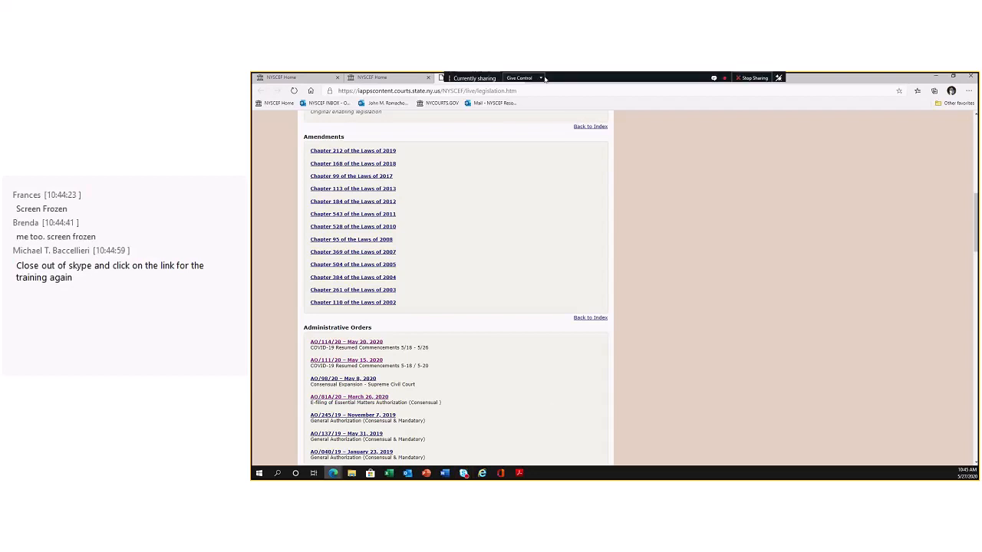
left_click(518, 78)
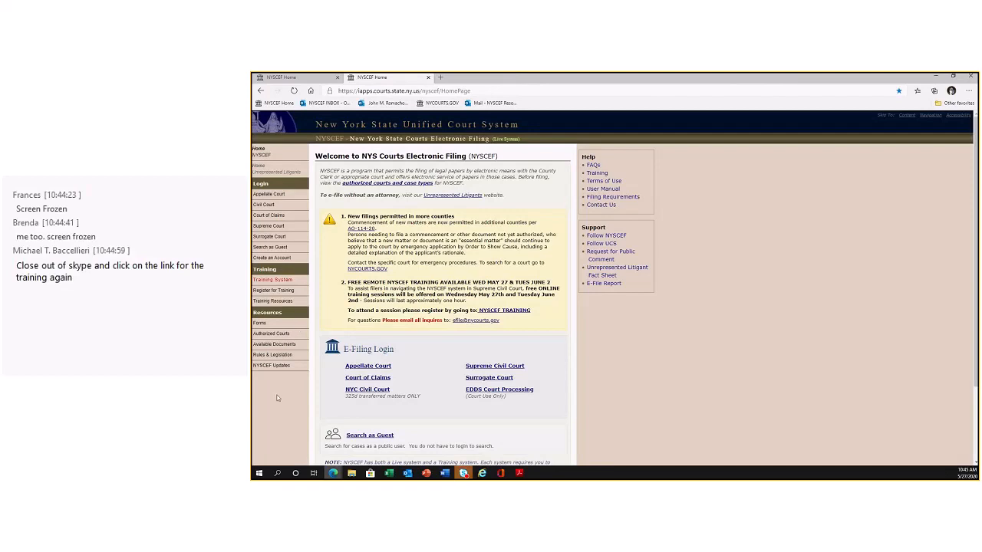
left_click(265, 323)
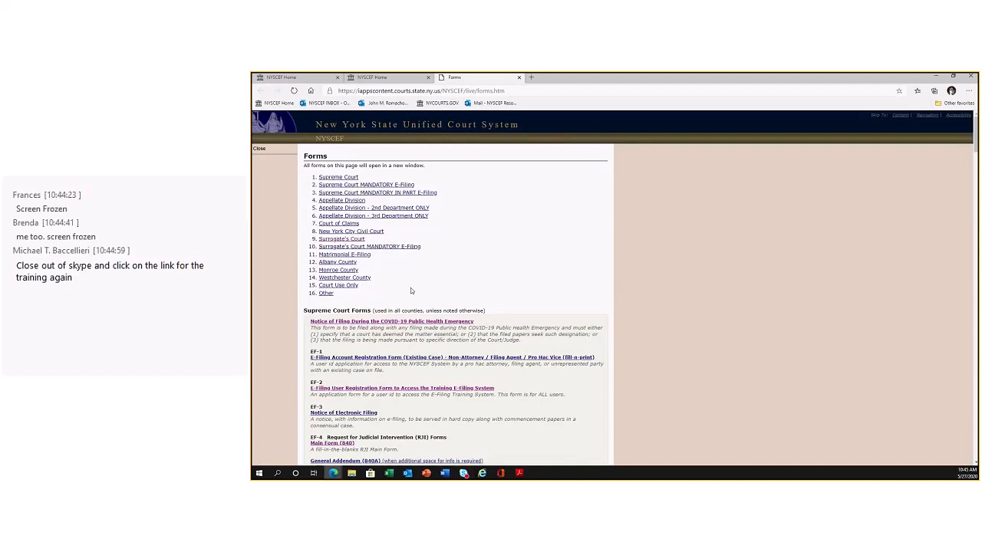
scroll(411, 288, "down", 1)
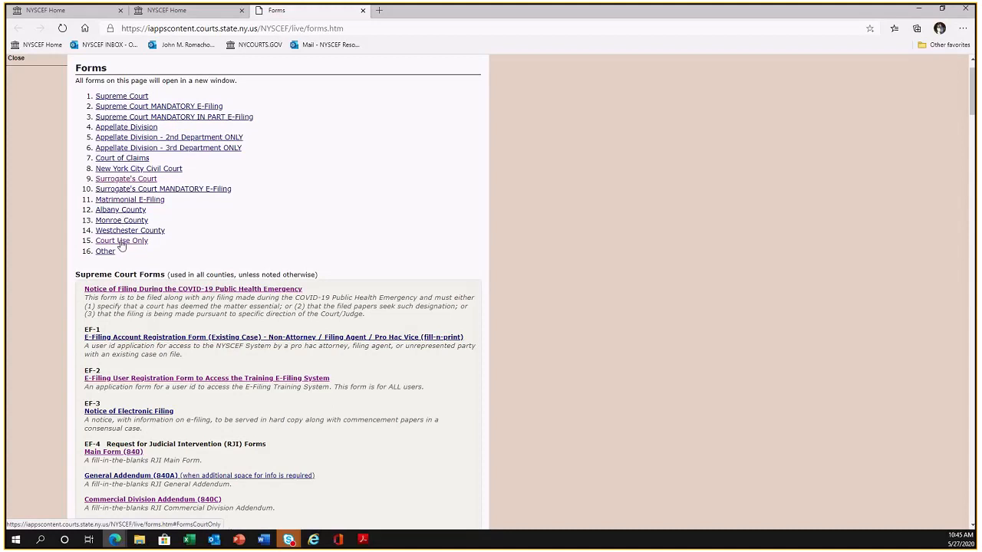
scroll(206, 384, "down", 1)
scroll(209, 386, "down", 3)
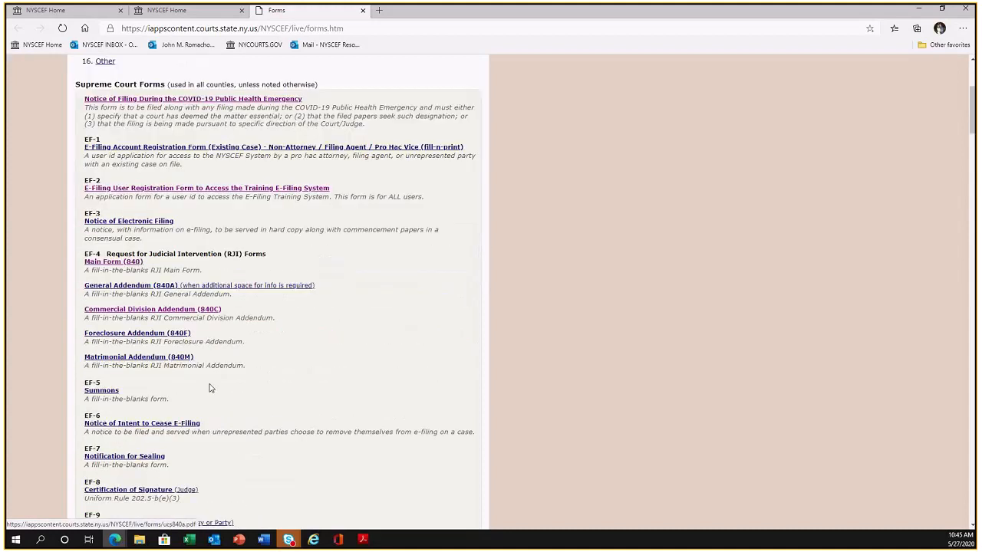
scroll(211, 388, "down", 1)
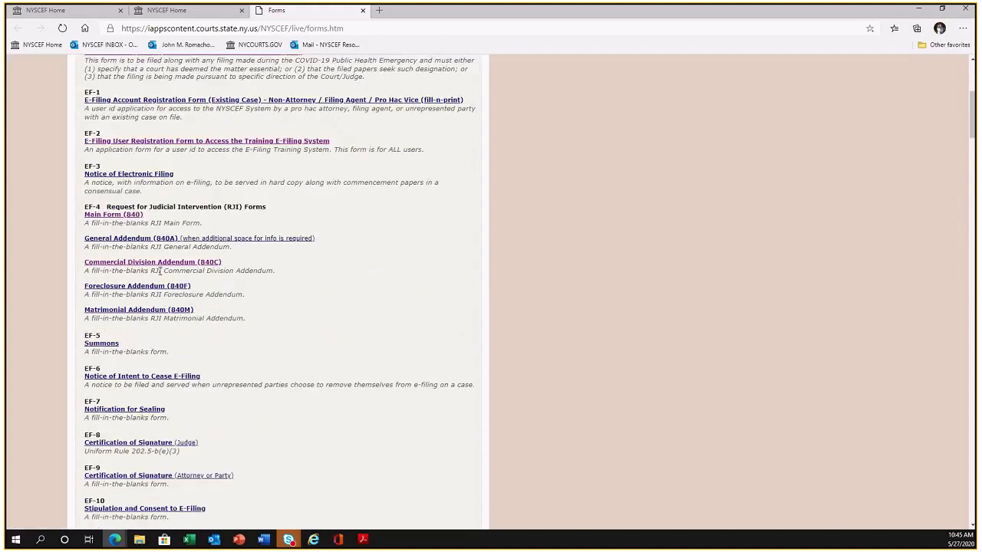
scroll(159, 270, "down", 3)
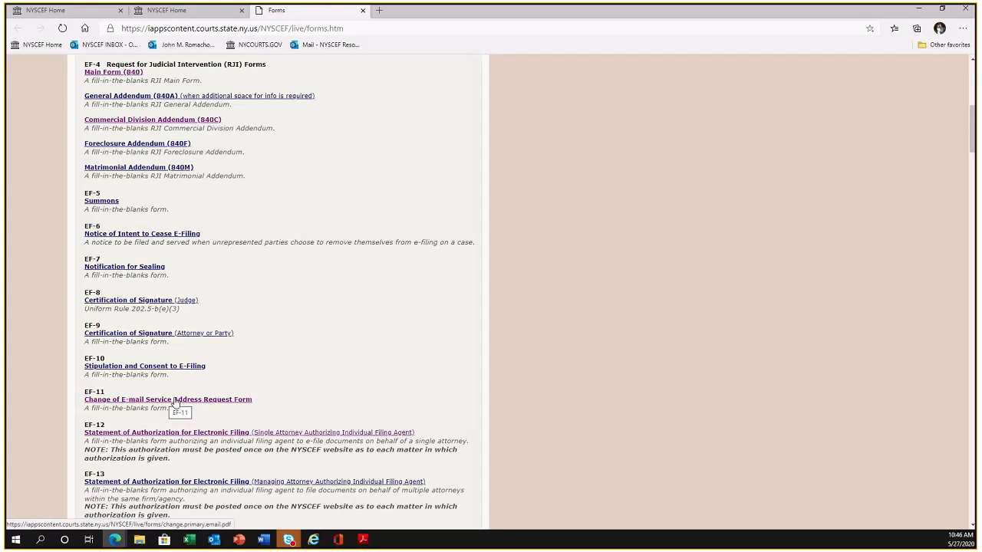
Step: Open the EF-12 Statement of Authorization (Single Attorney Authorizing Individual Filing Agent) PDF
scroll(174, 403, "down", 2)
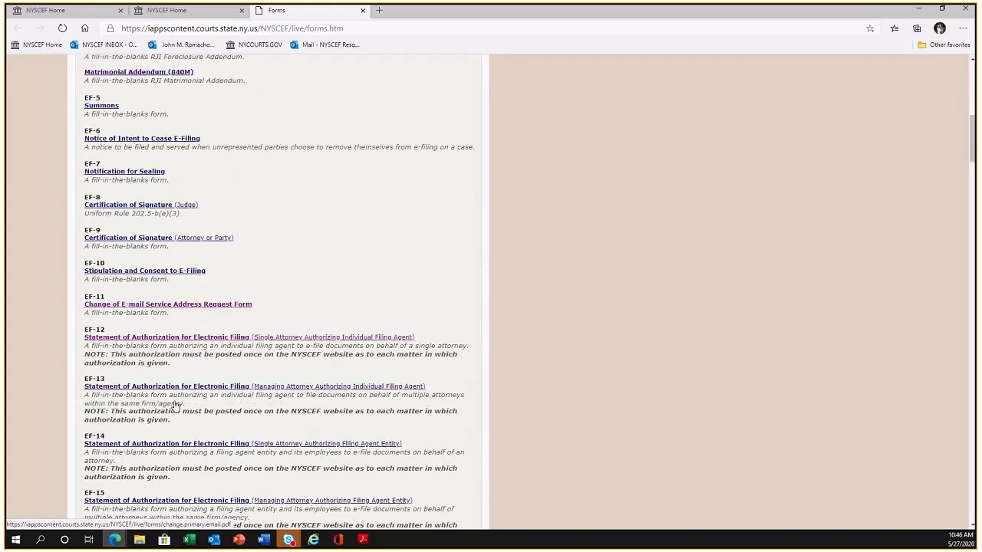
scroll(175, 405, "down", 2)
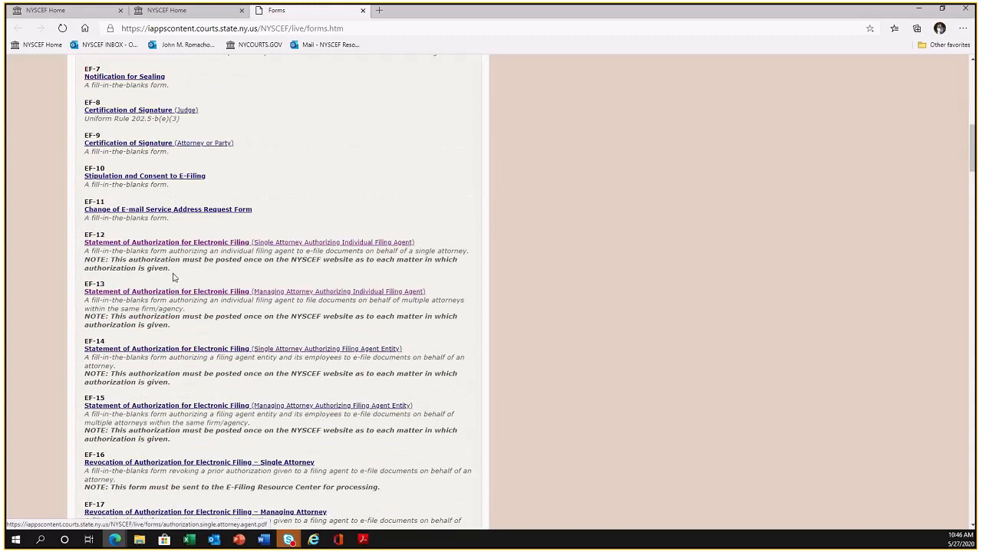
left_click(221, 244)
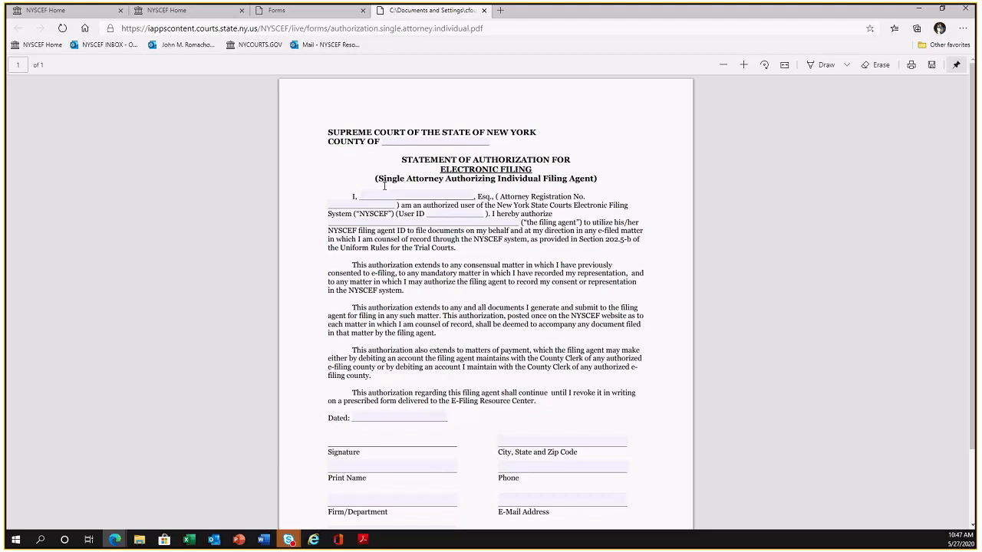
Step: Close the EF-12 PDF tab to return to the Forms list
left_click(484, 10)
scroll(137, 185, "down", 2)
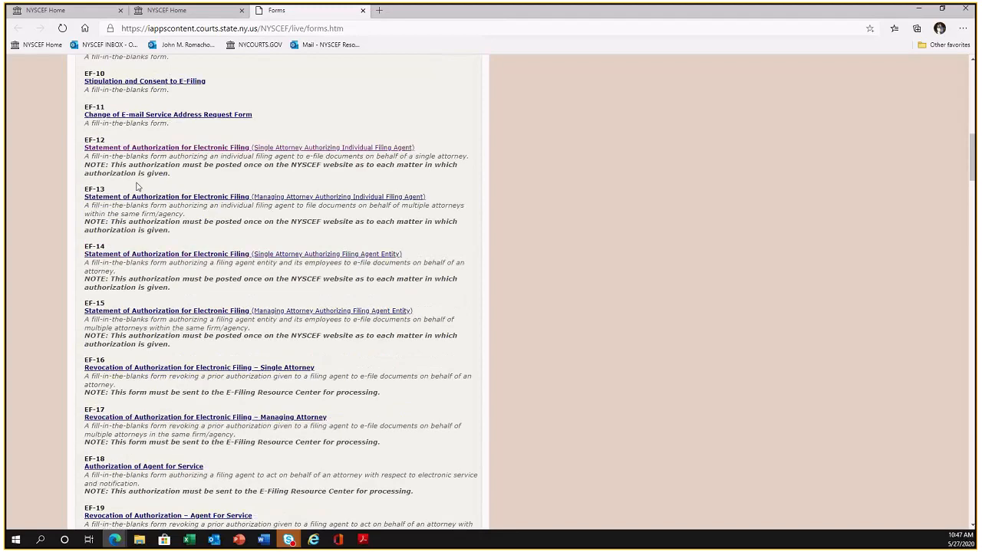
scroll(137, 185, "down", 4)
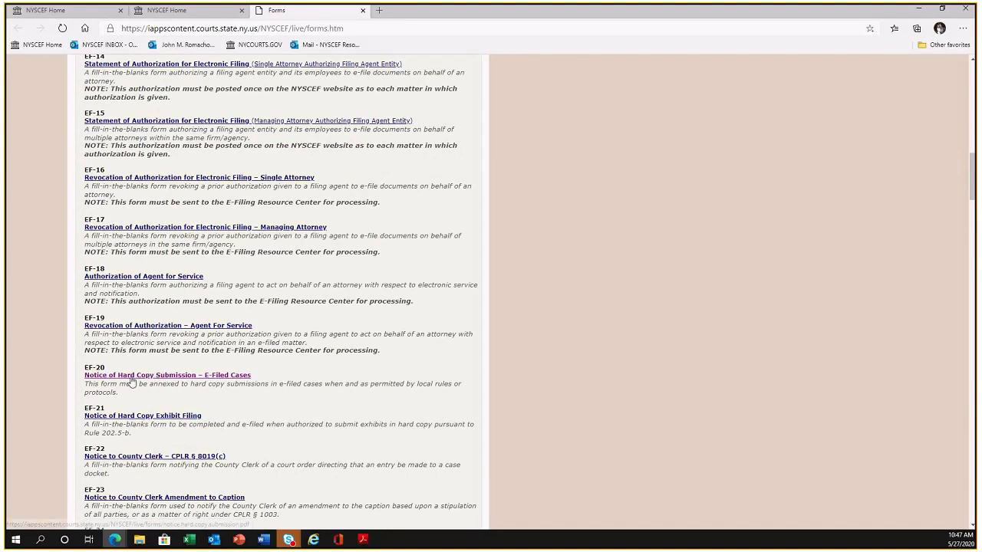
Step: Open the EF-20 Notice of Hard Copy Submission – E-Filed Cases PDF and review its reasons
left_click(167, 377)
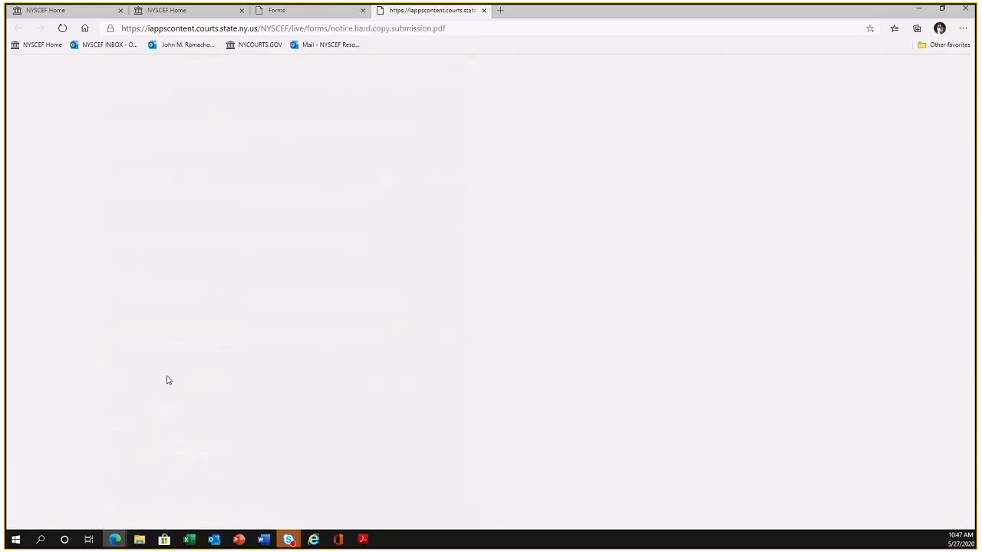
scroll(136, 261, "down", 2)
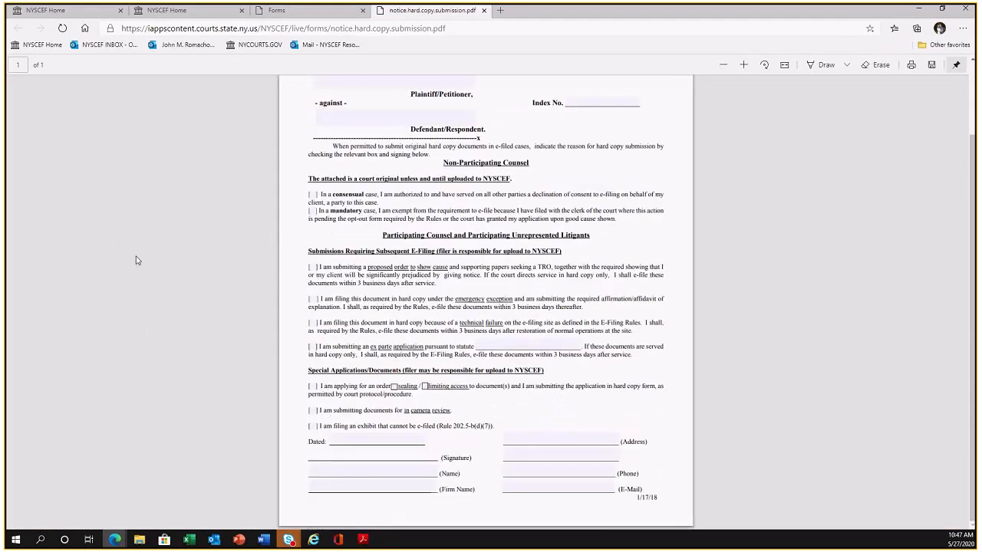
scroll(137, 261, "up", 2)
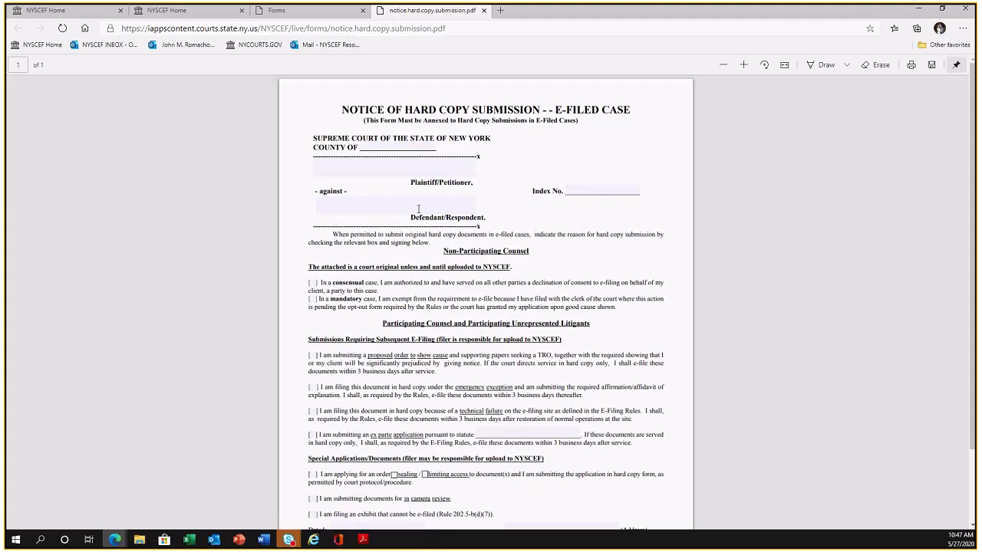
scroll(375, 304, "down", 1)
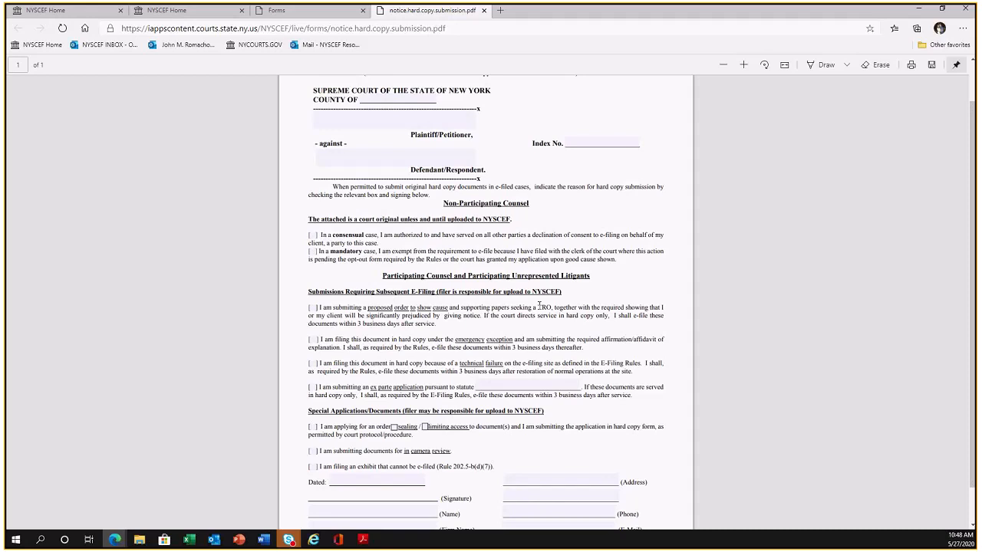
Step: Close the EF-20 PDF, return to NYSCEF Home, and open the Training System site
left_click(483, 11)
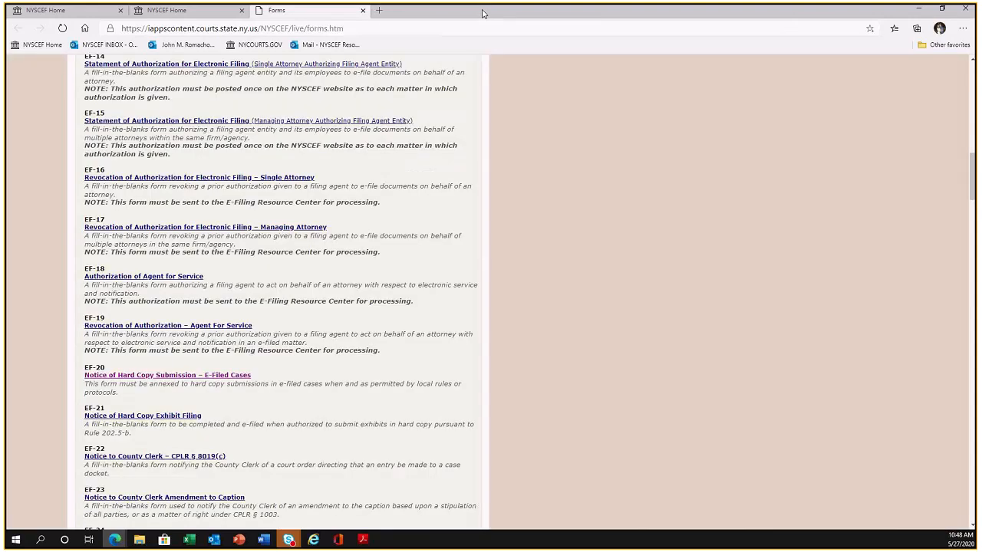
left_click(77, 16)
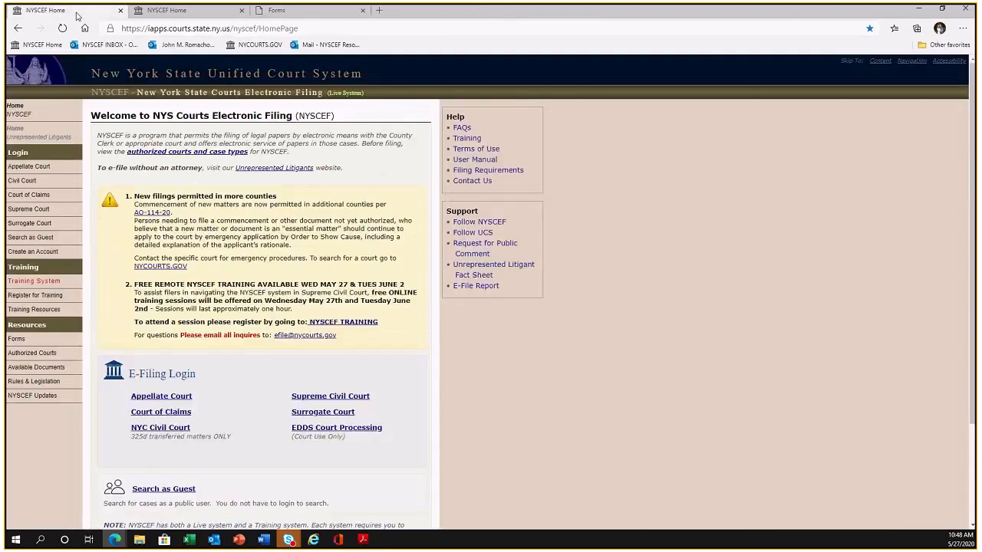
scroll(199, 396, "down", 1)
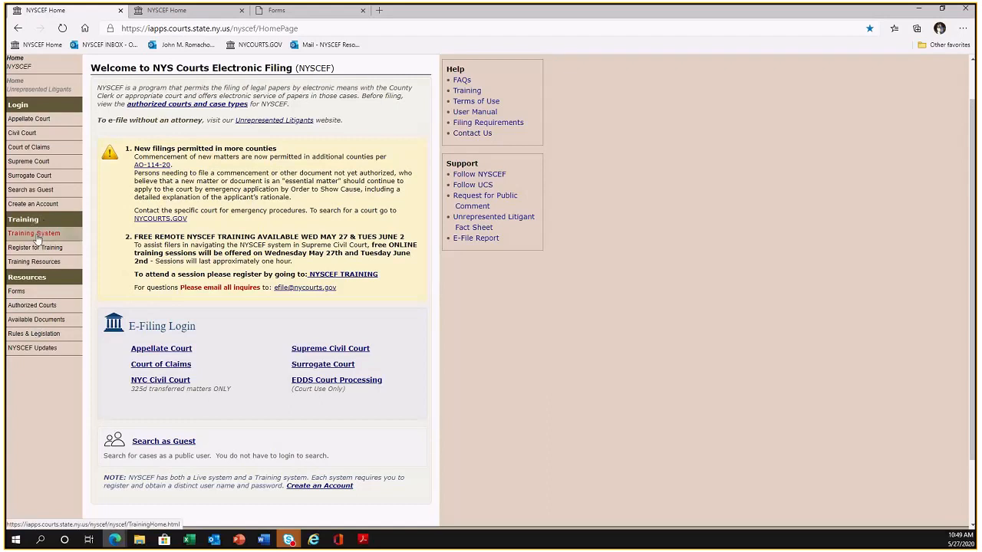
scroll(48, 179, "up", 1)
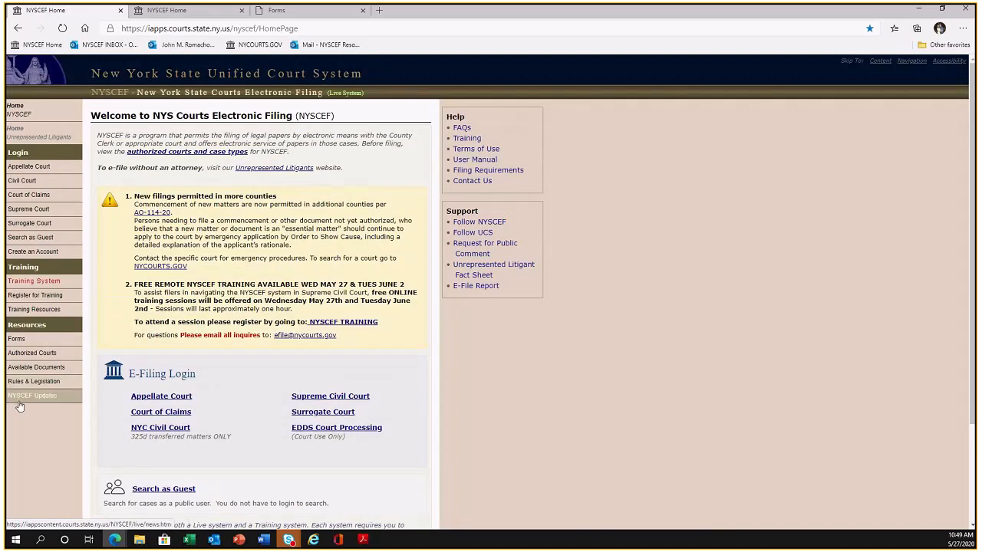
scroll(20, 406, "down", 3)
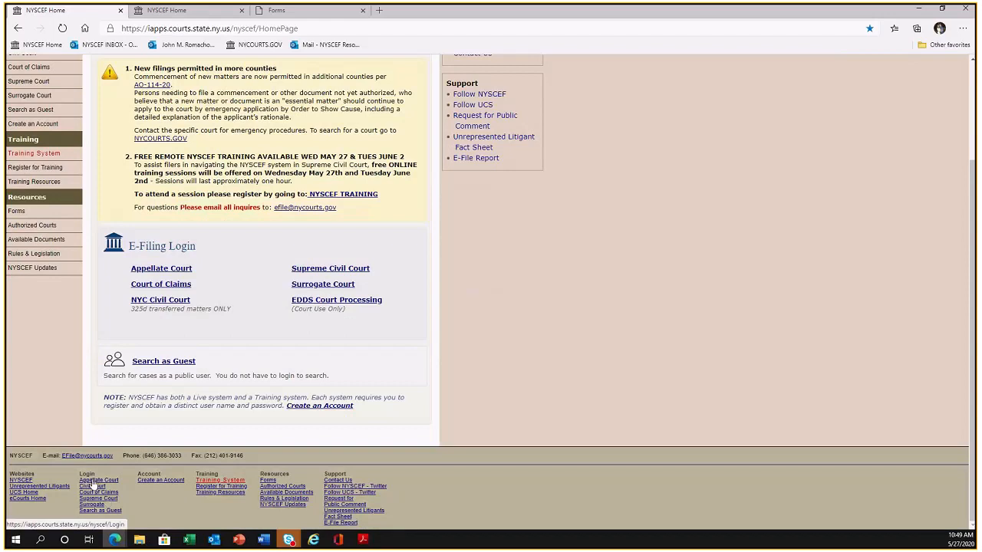
scroll(298, 497, "up", 2)
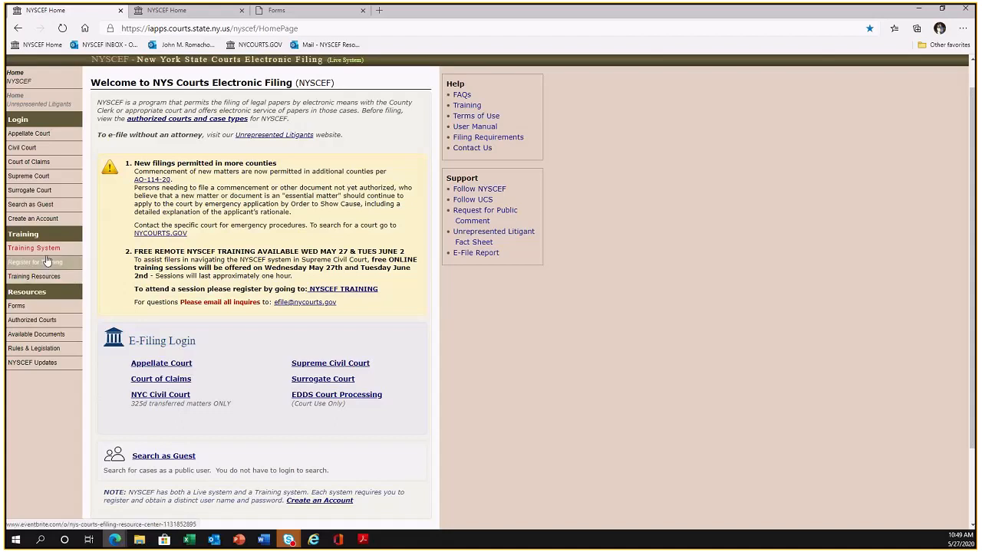
left_click(45, 248)
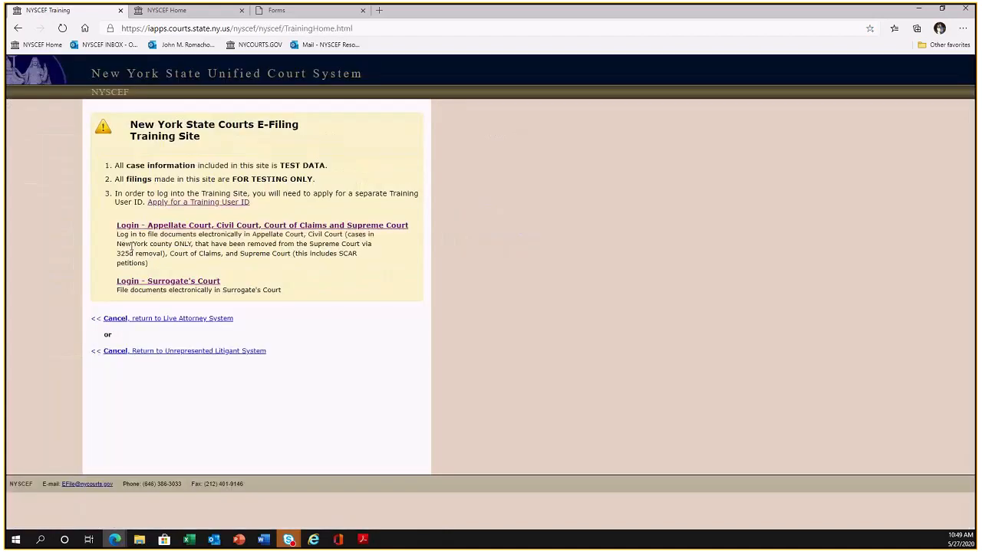
Step: Log in through the Appellate, Civil, Court of Claims and Supreme Court training login with the saved user name
left_click(335, 226)
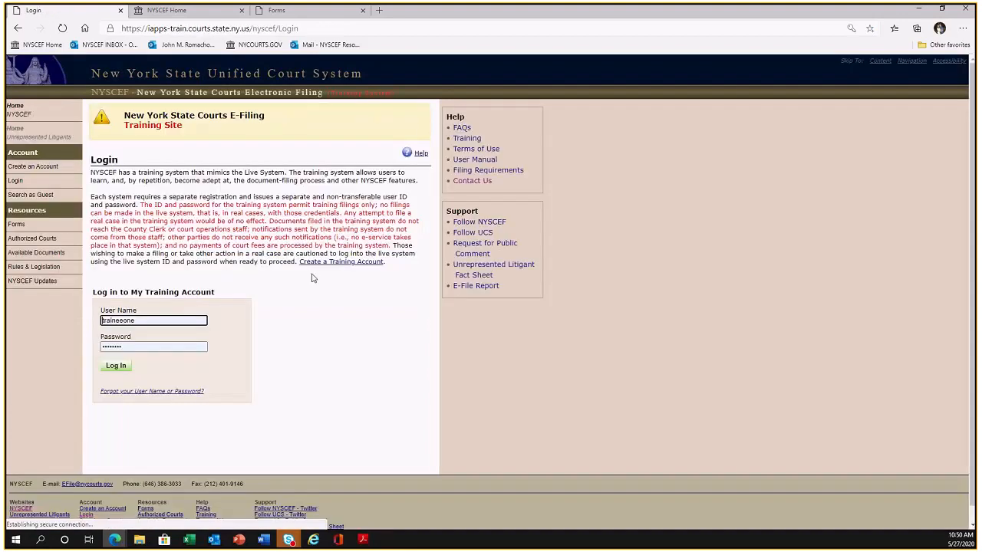
double_click(164, 318)
type("tt")
left_click(119, 336)
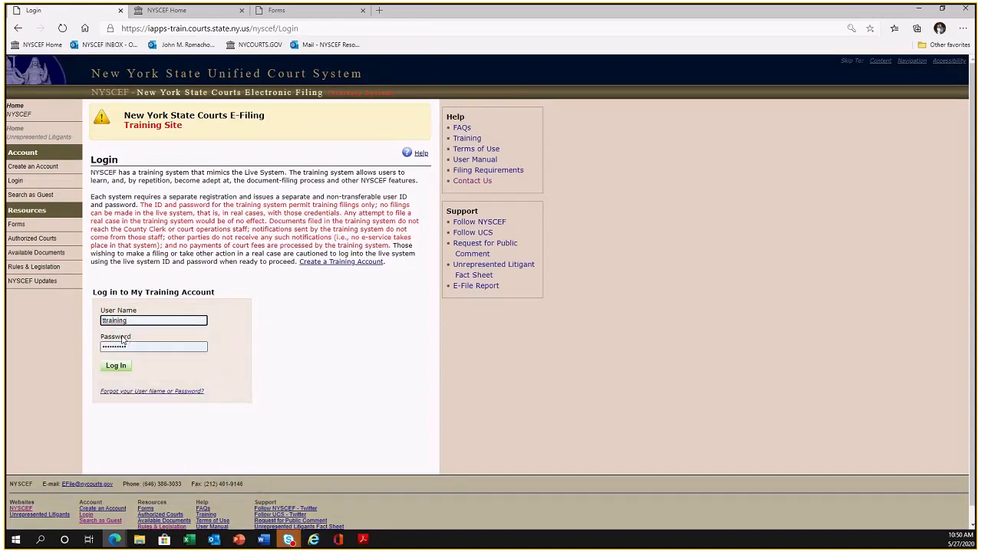
left_click(116, 366)
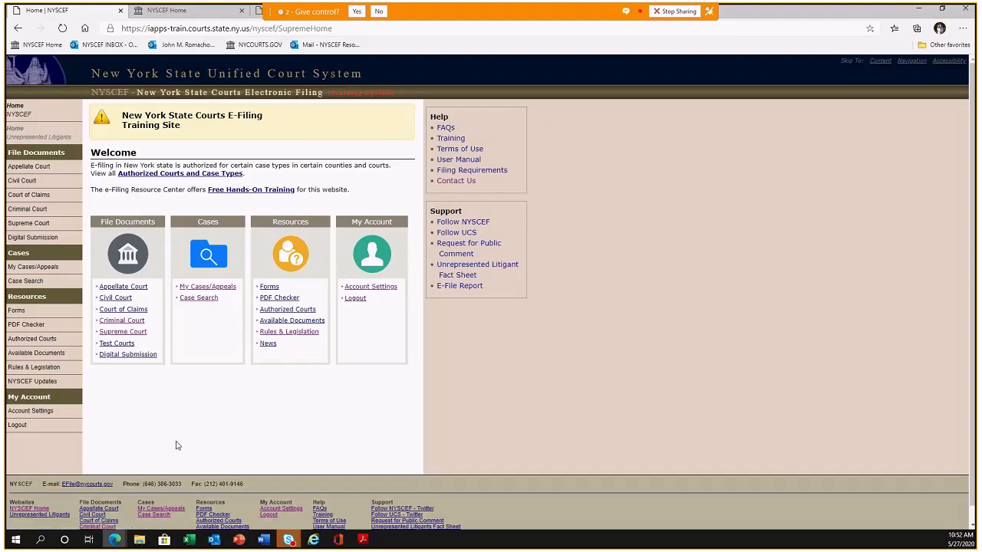
Step: Start a new case in New York County Supreme Court and continue to case type selection
left_click(132, 332)
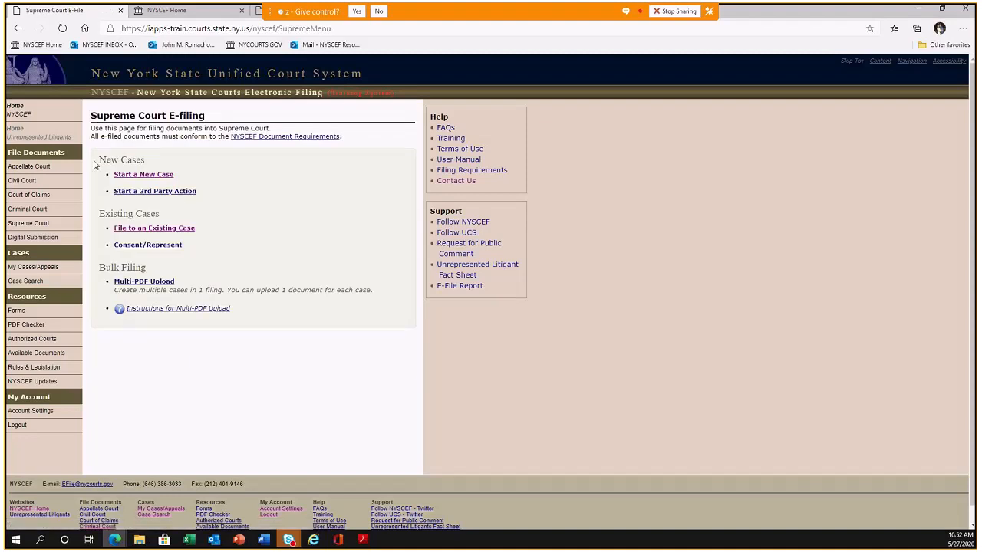
left_click(160, 179)
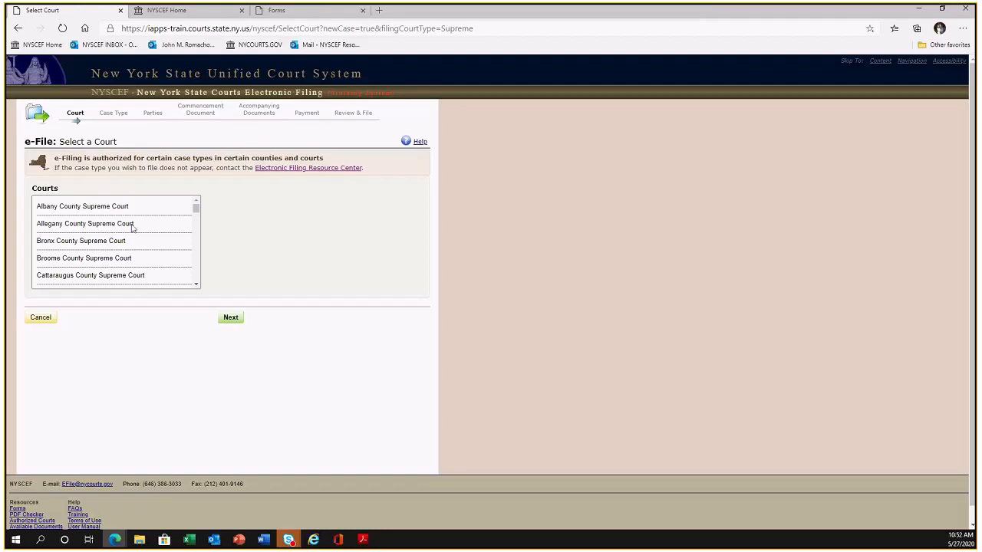
scroll(132, 227, "down", 1)
scroll(132, 228, "down", 1)
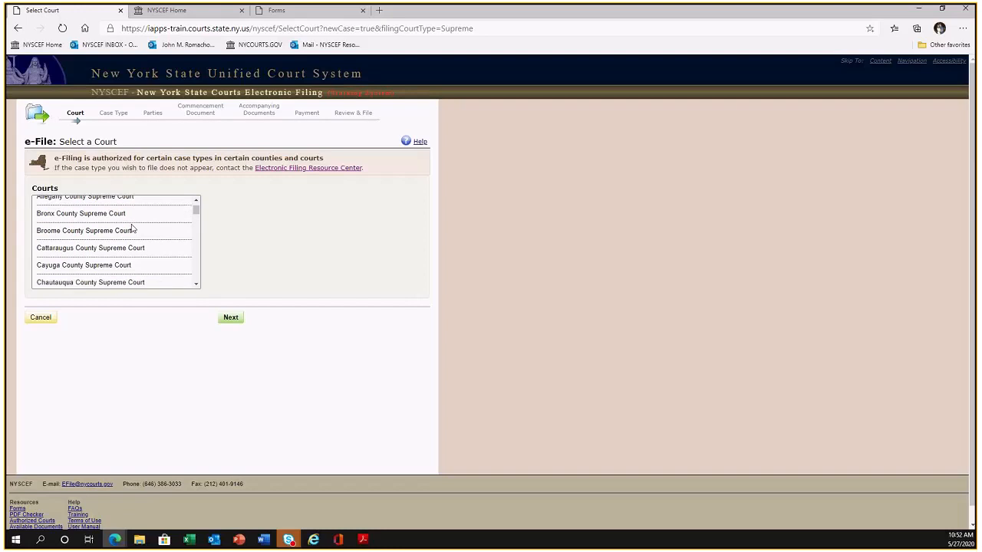
scroll(132, 228, "down", 5)
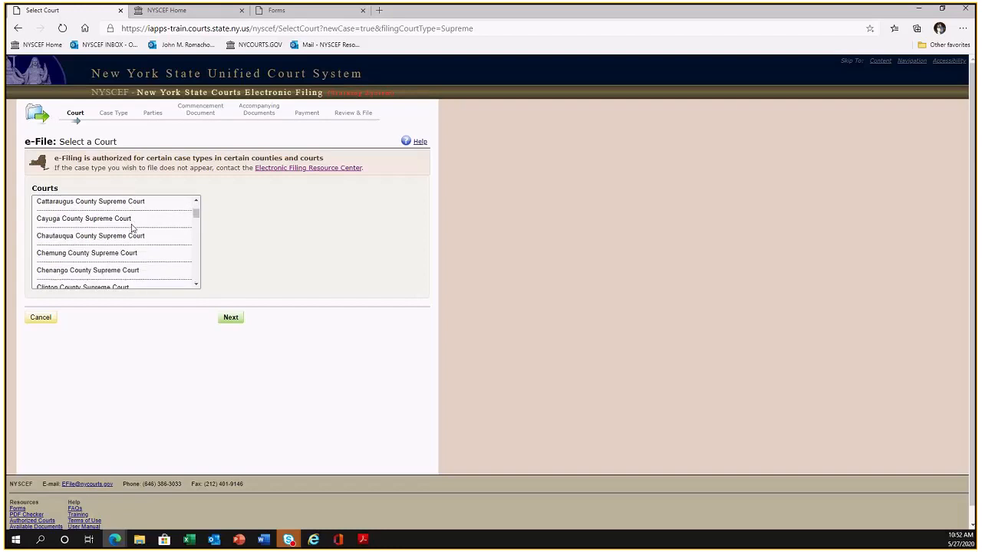
scroll(132, 228, "down", 1)
scroll(136, 241, "down", 10)
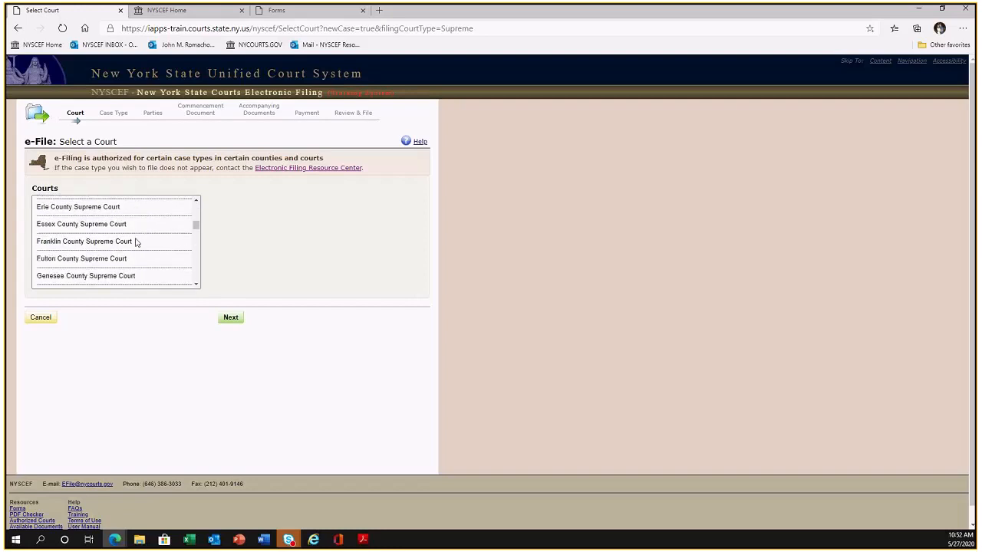
scroll(136, 241, "down", 5)
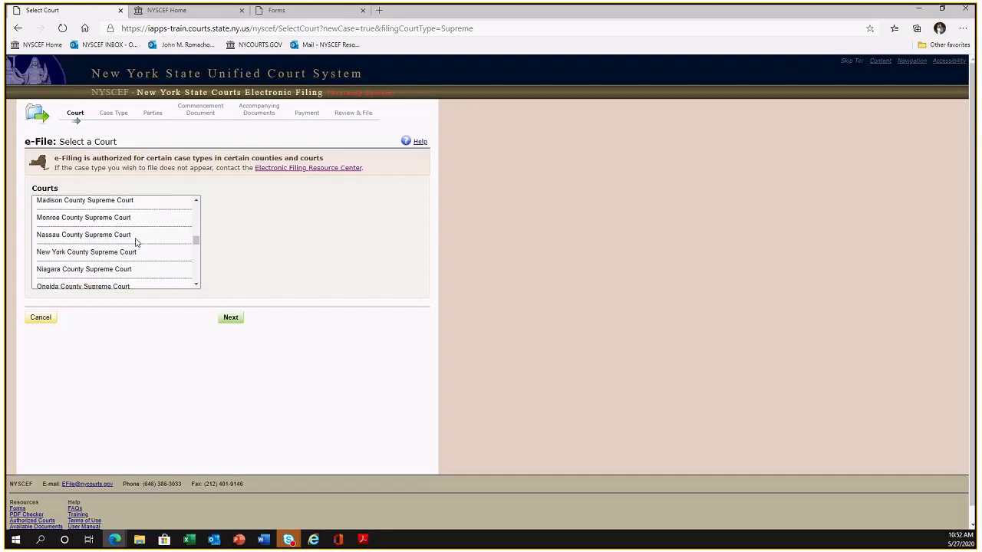
left_click(103, 254)
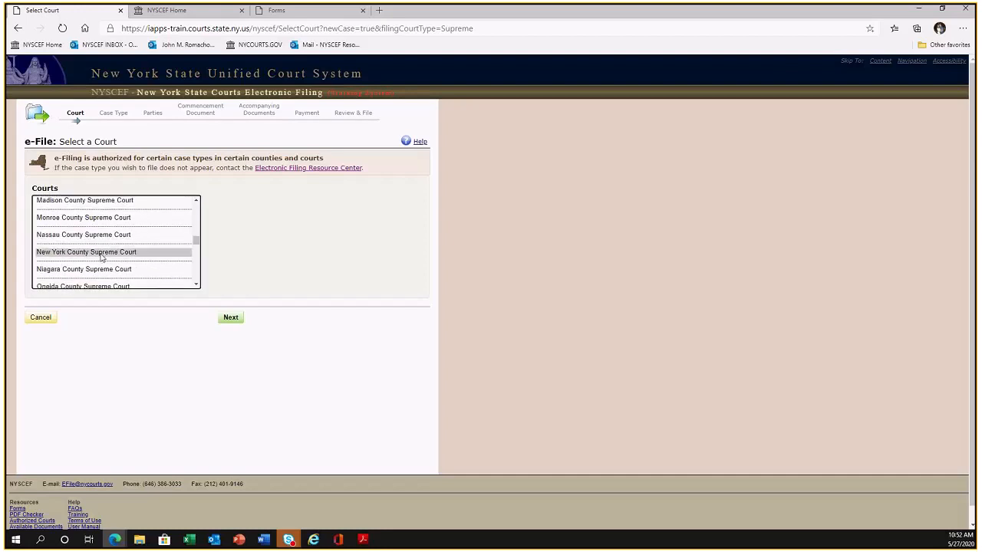
left_click(230, 319)
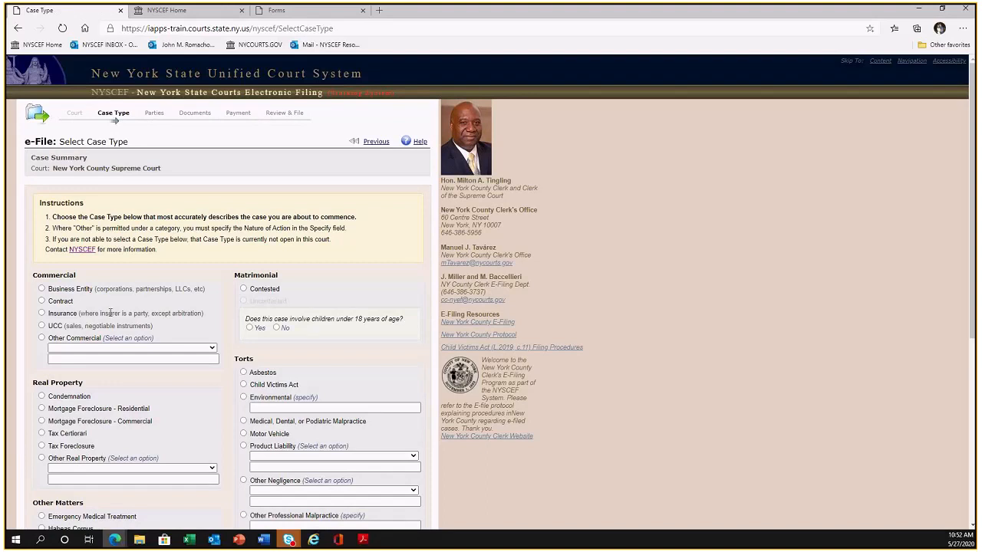
Step: Highlight the Matrimonial case type options on the Select Case Type page
scroll(110, 313, "down", 1)
scroll(110, 313, "down", 1)
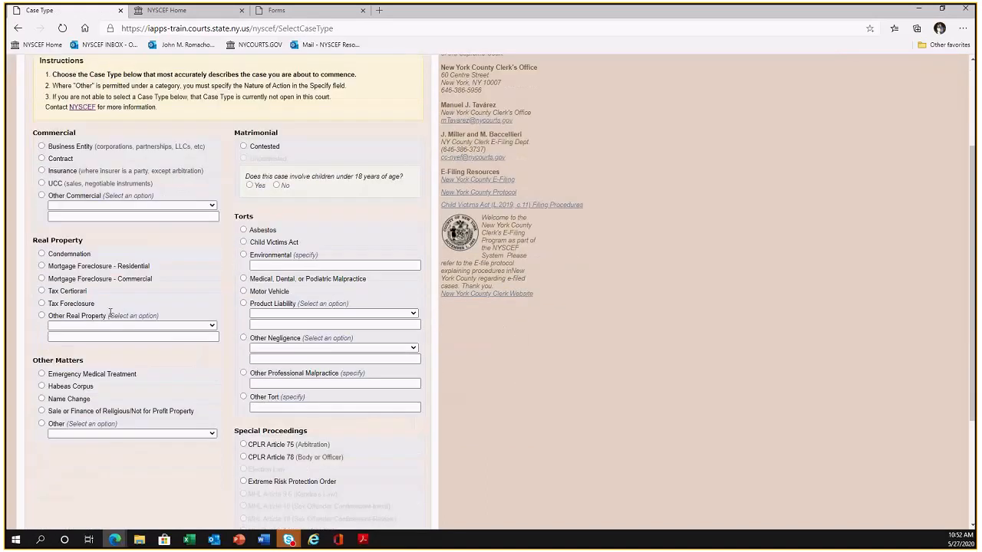
scroll(110, 313, "down", 1)
scroll(158, 261, "up", 1)
left_click_drag(266, 165, 231, 137)
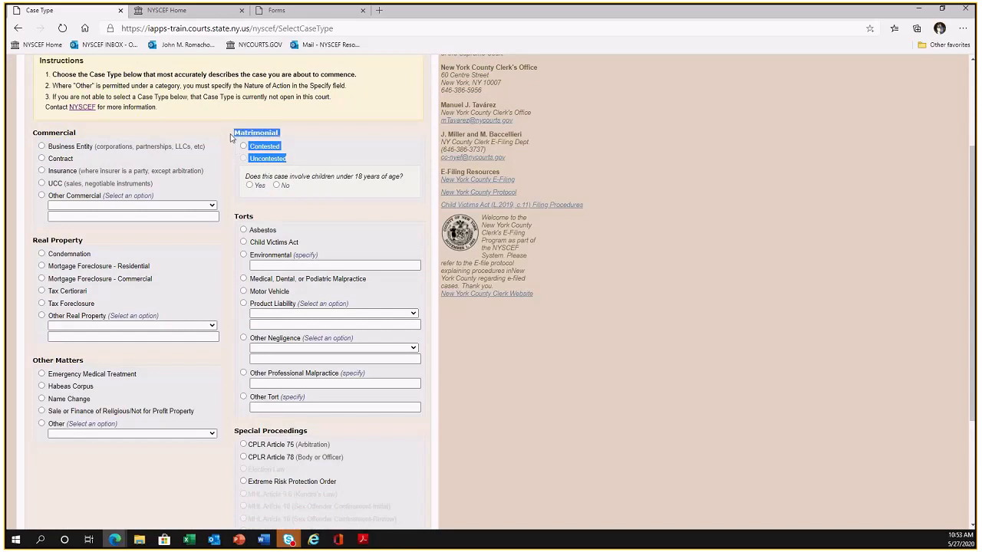
left_click(306, 168)
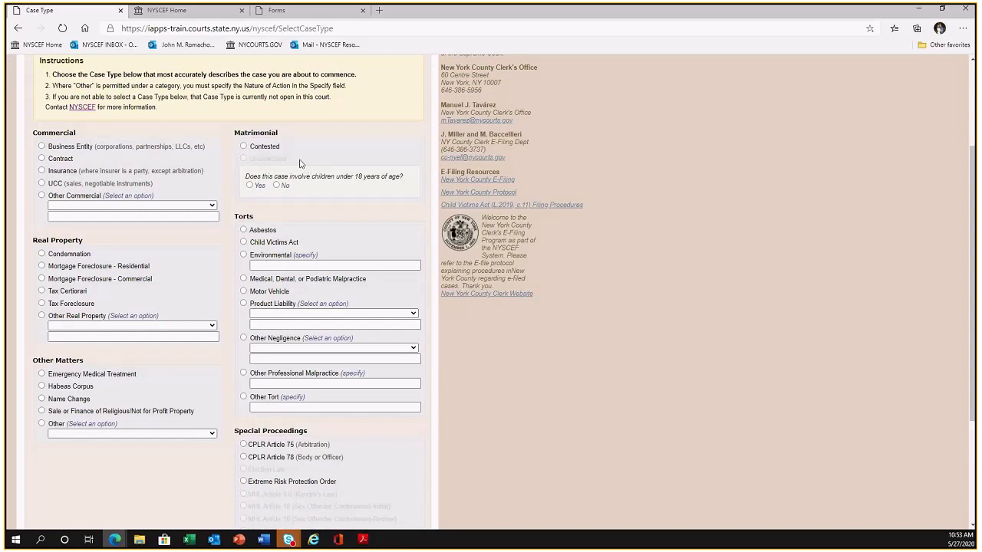
left_click_drag(301, 163, 225, 132)
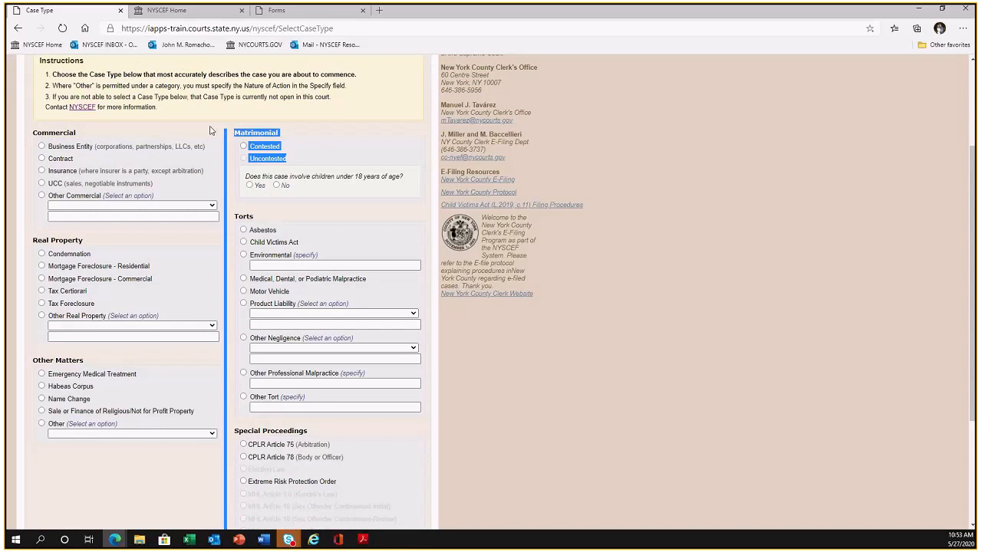
left_click(210, 127)
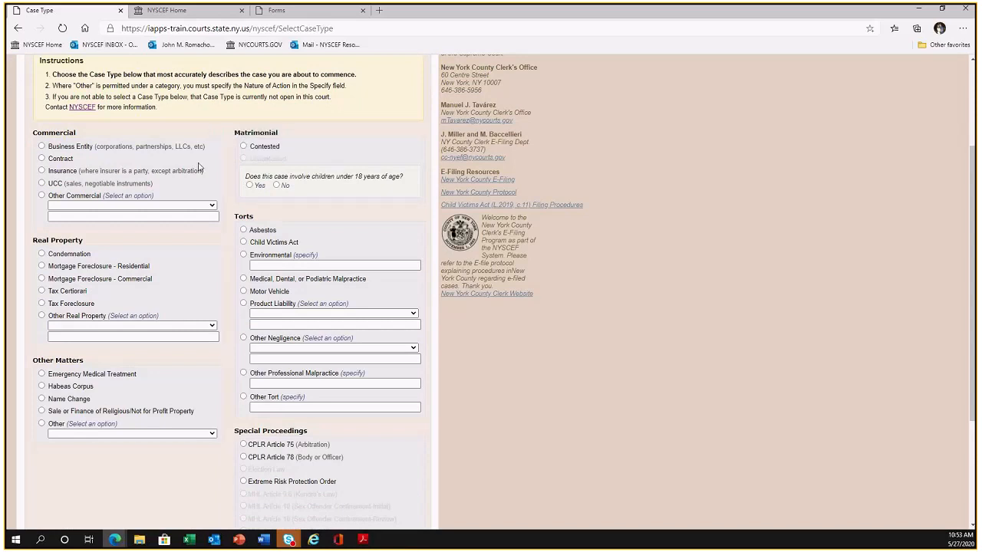
scroll(198, 167, "up", 1)
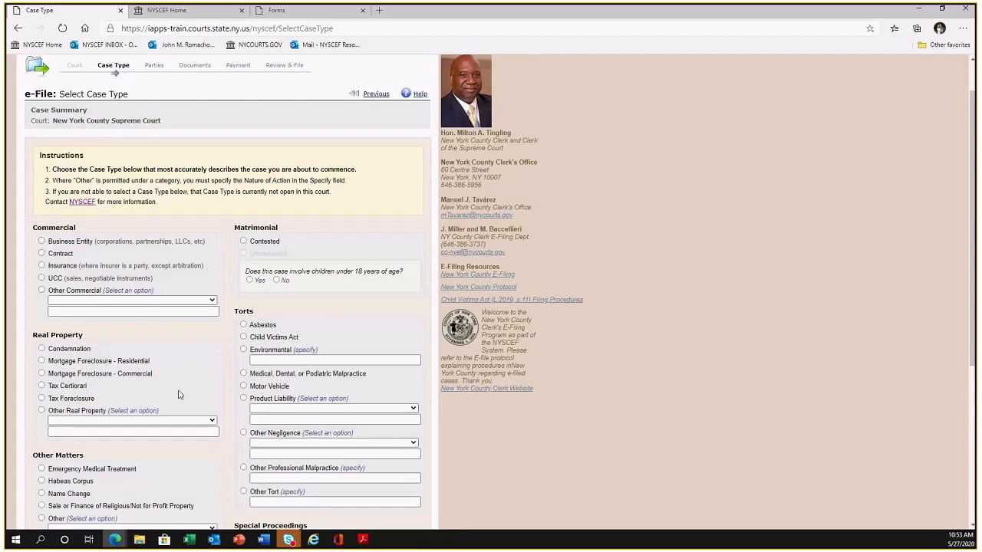
scroll(180, 394, "up", 1)
scroll(180, 395, "down", 1)
Step: Choose Torts – Motor Vehicle as the case type and continue
left_click(244, 387)
scroll(250, 388, "down", 4)
scroll(247, 393, "down", 2)
left_click(250, 445)
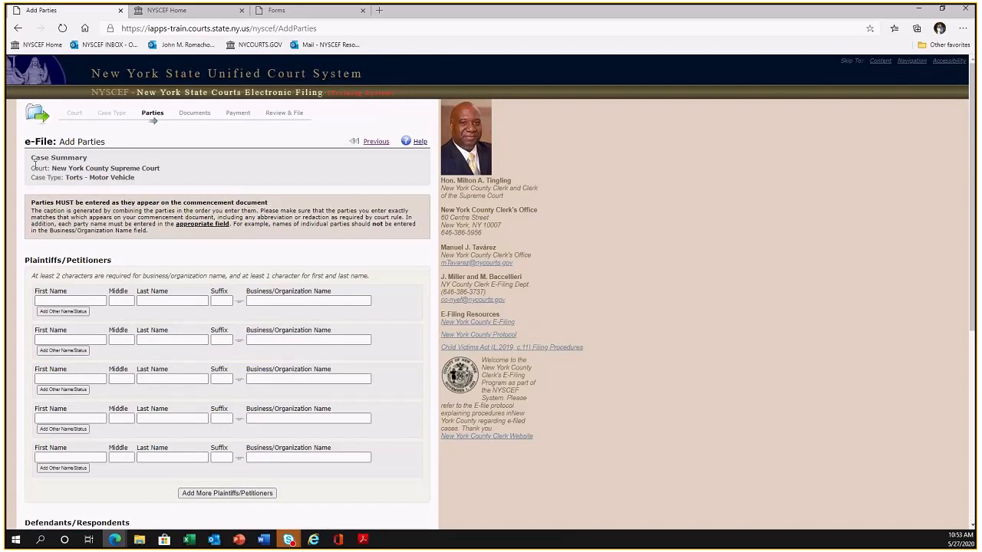
Step: Fill the first plaintiff's individual first and last name from a saved suggestion
left_click_drag(35, 158, 145, 185)
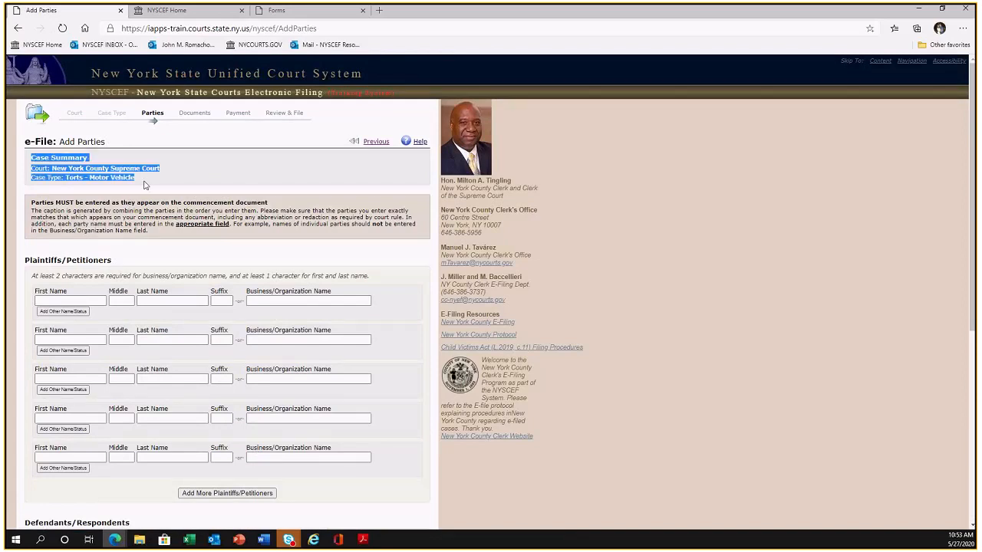
left_click(139, 198)
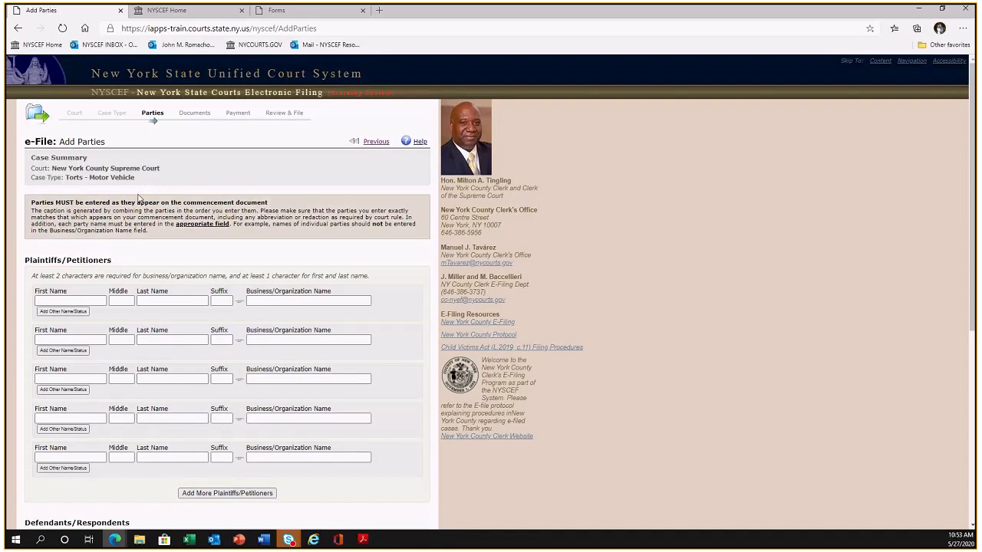
left_click(92, 301)
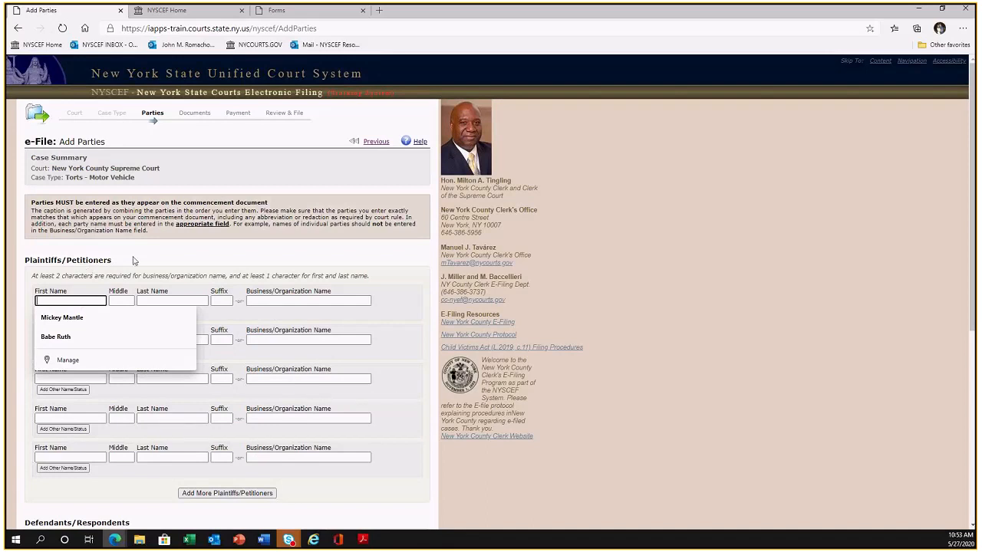
left_click(197, 253)
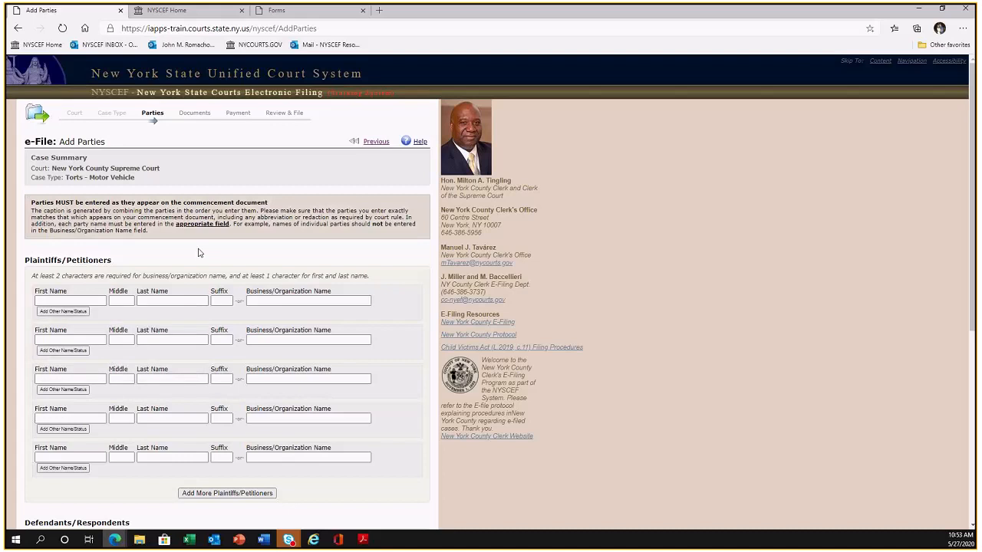
left_click(88, 301)
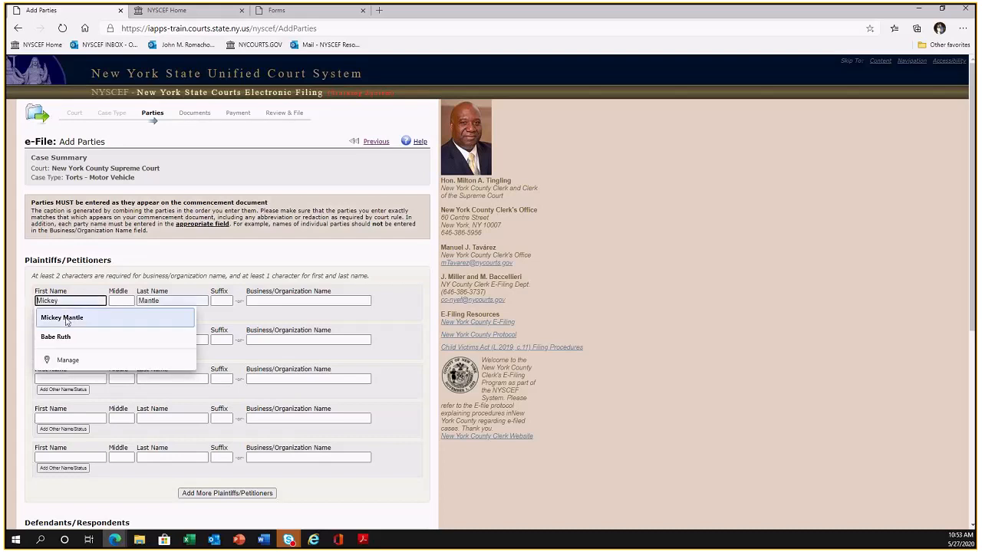
left_click(67, 318)
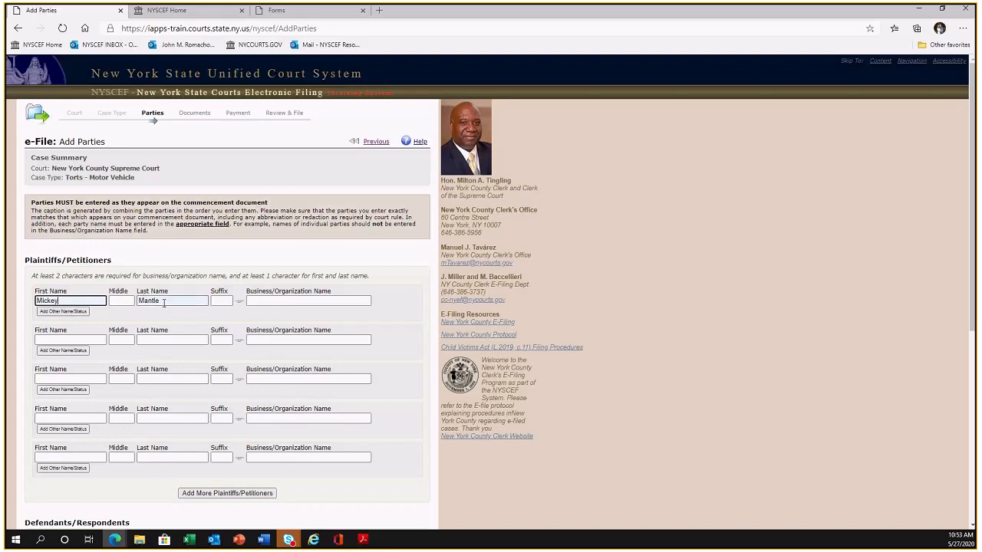
Step: Enter XYZ Corp as the second plaintiff's Business/Organization Name
left_click(257, 301)
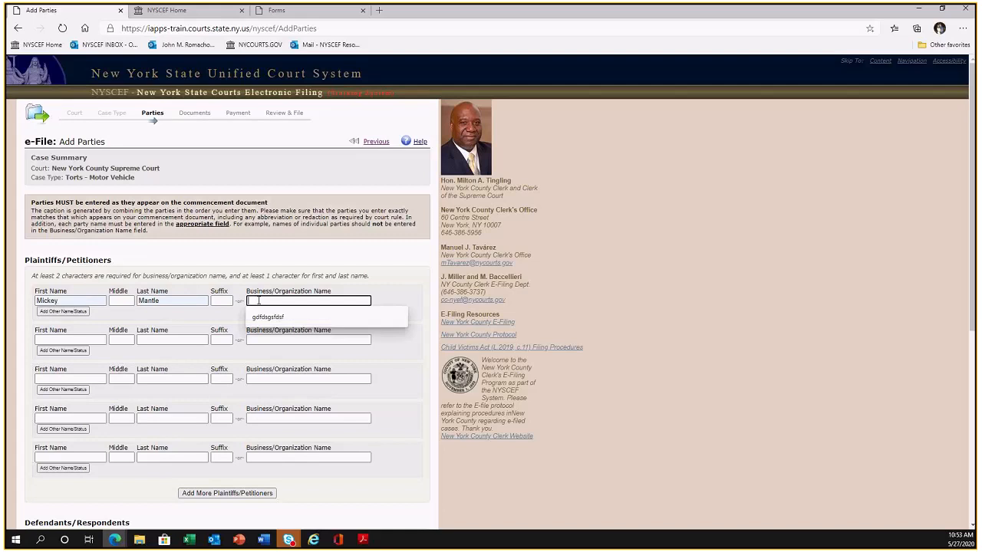
left_click(220, 317)
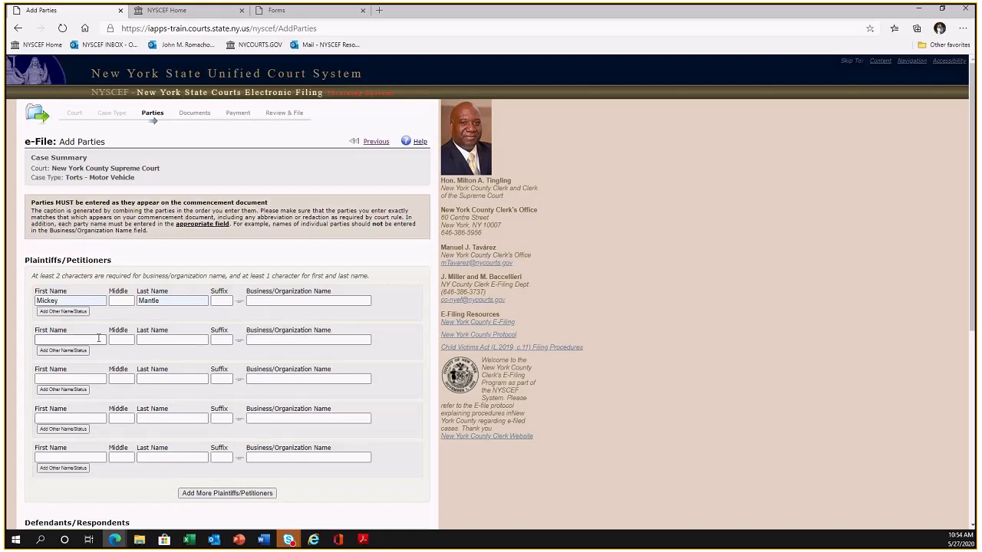
left_click(56, 314)
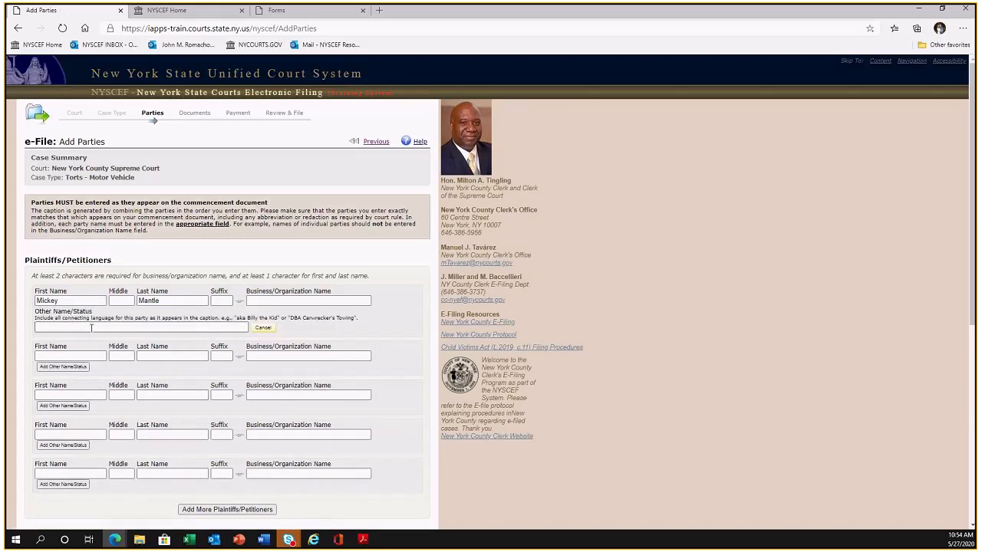
left_click(50, 326)
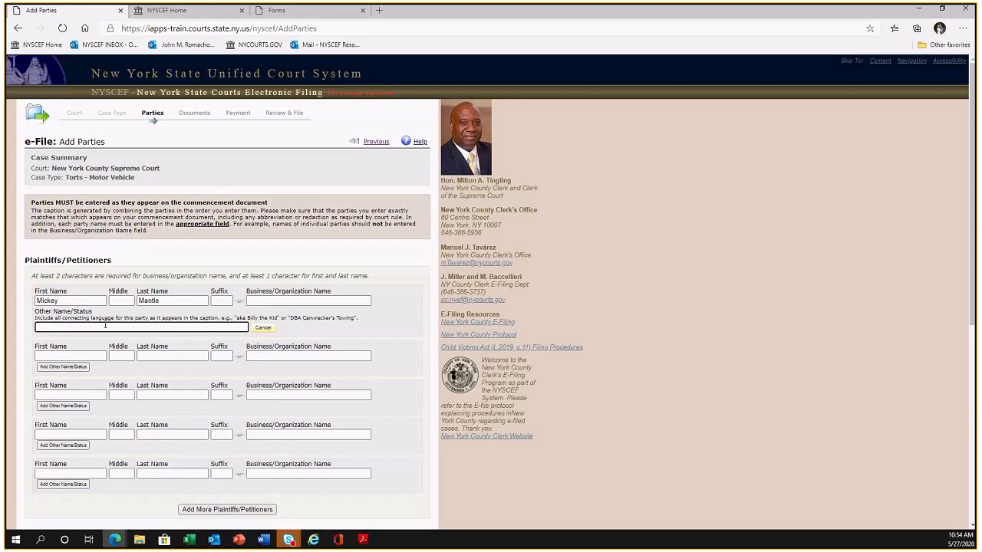
left_click(264, 328)
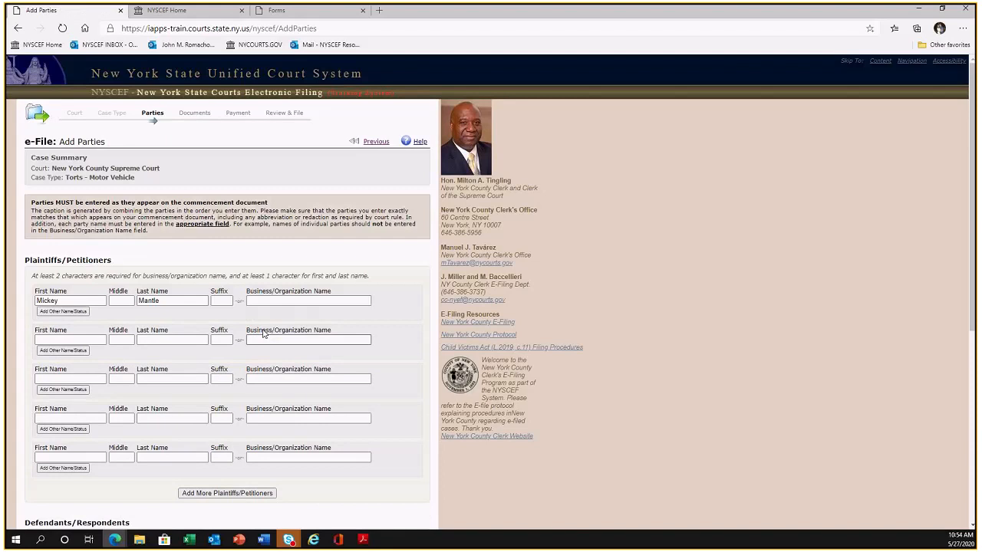
left_click(263, 340)
type("XY")
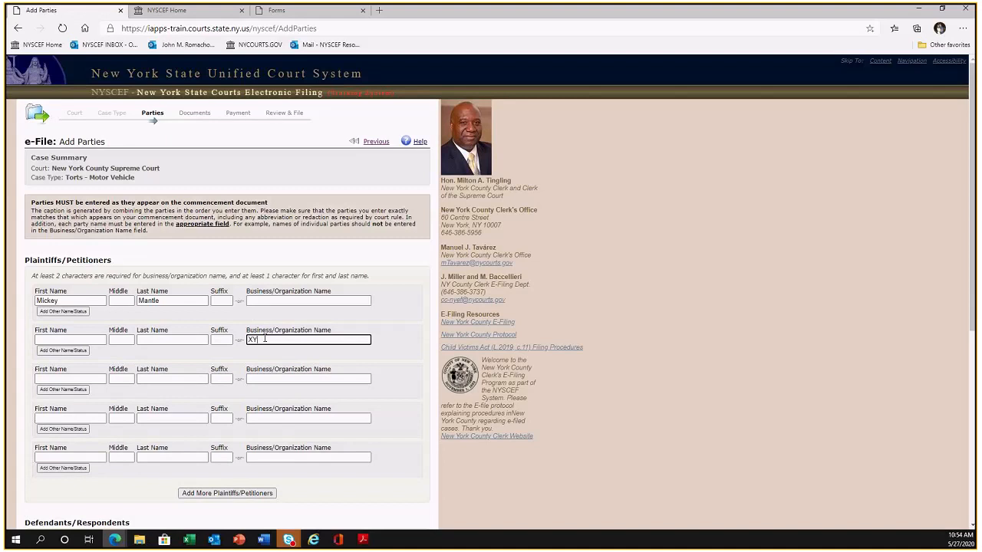
type("Z Corp")
scroll(161, 380, "down", 1)
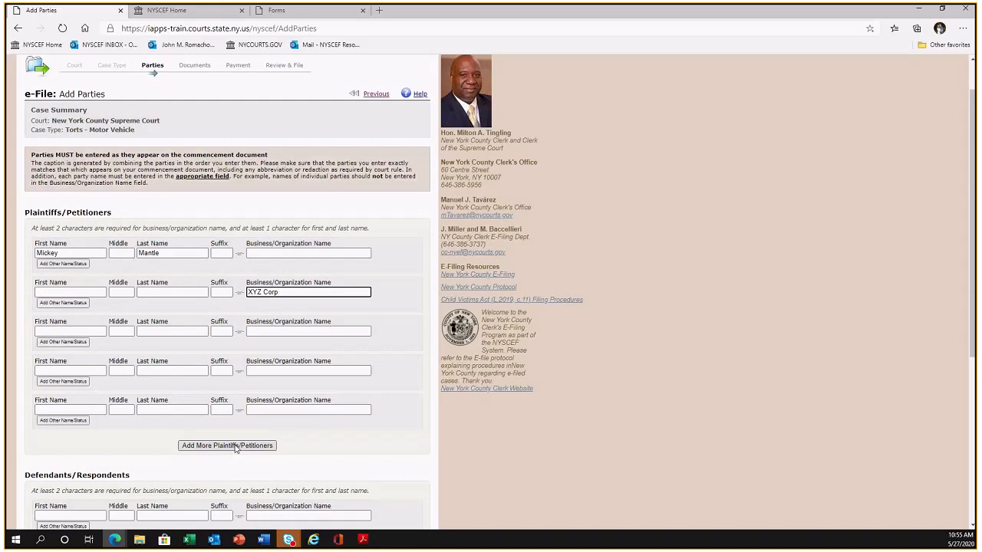
Step: Fill the first defendant with a saved individual's name
scroll(221, 455, "down", 1)
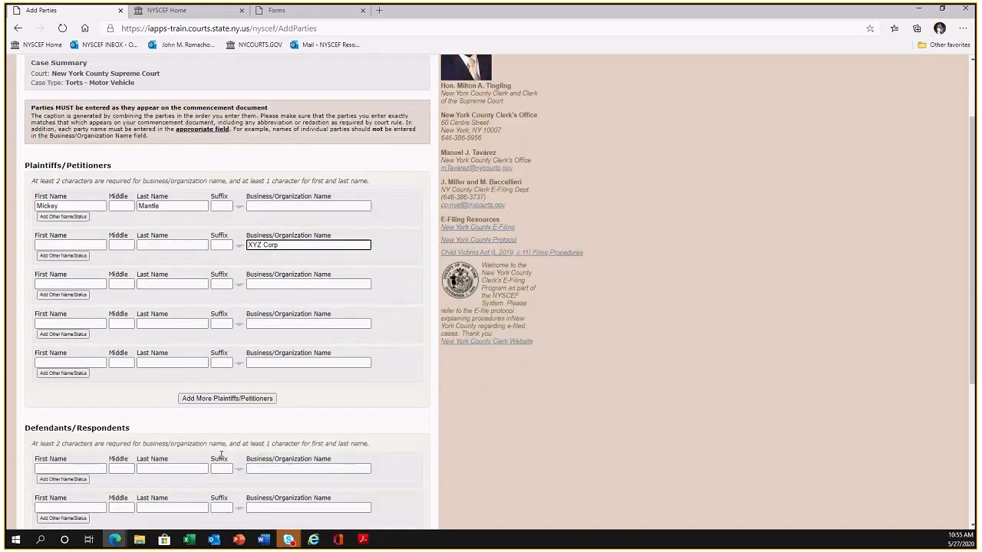
scroll(221, 455, "down", 1)
left_click(61, 421)
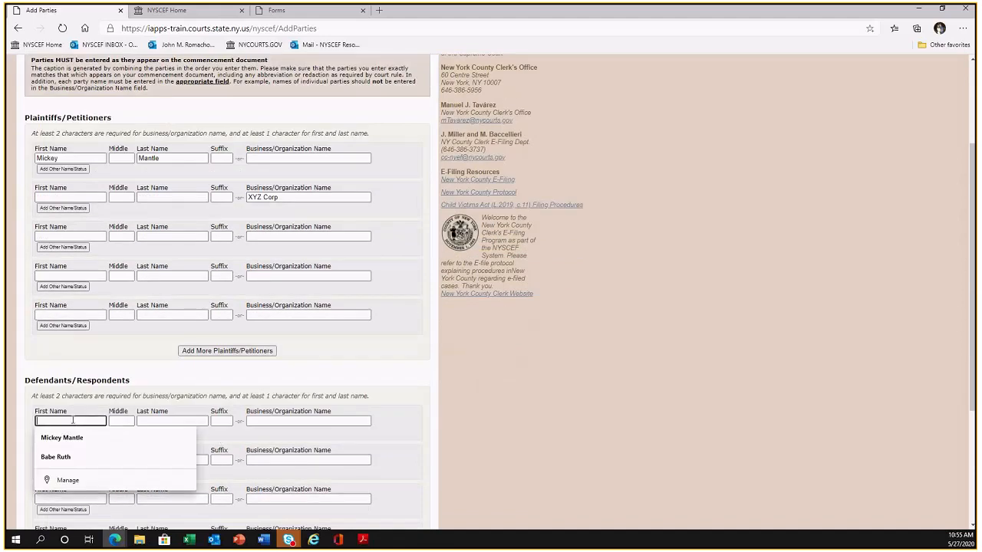
left_click(55, 457)
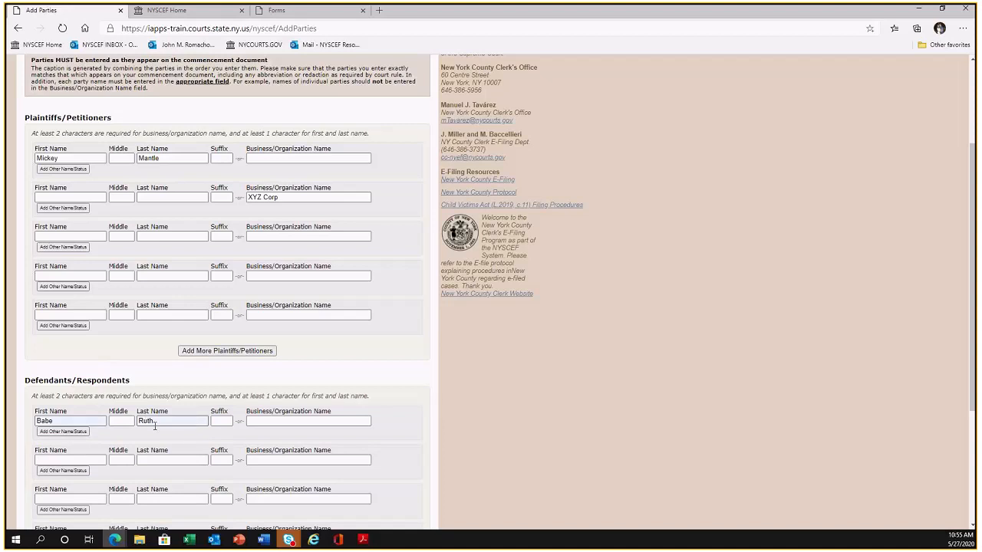
Step: Enter ABC Corp as the second defendant's business name and submit the parties
left_click(260, 423)
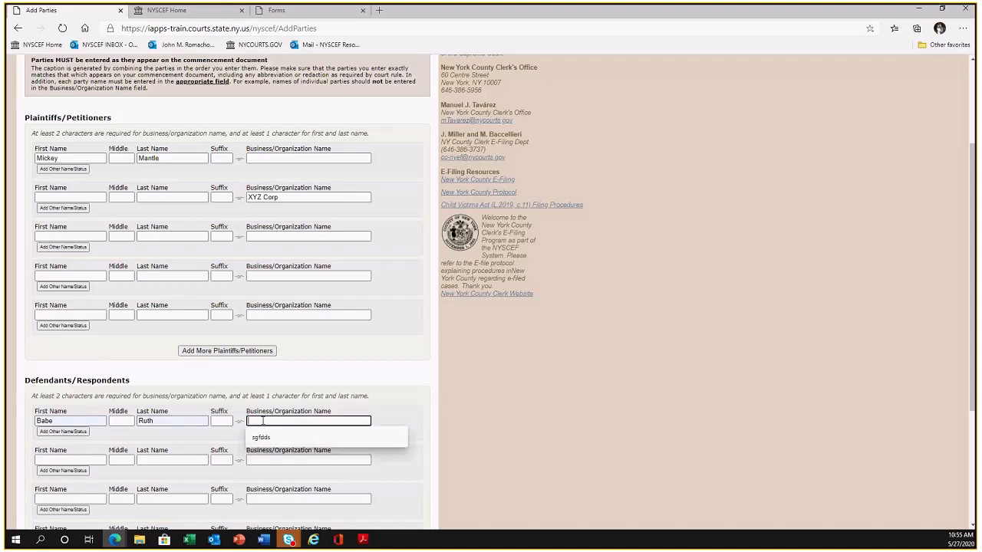
scroll(191, 414, "down", 2)
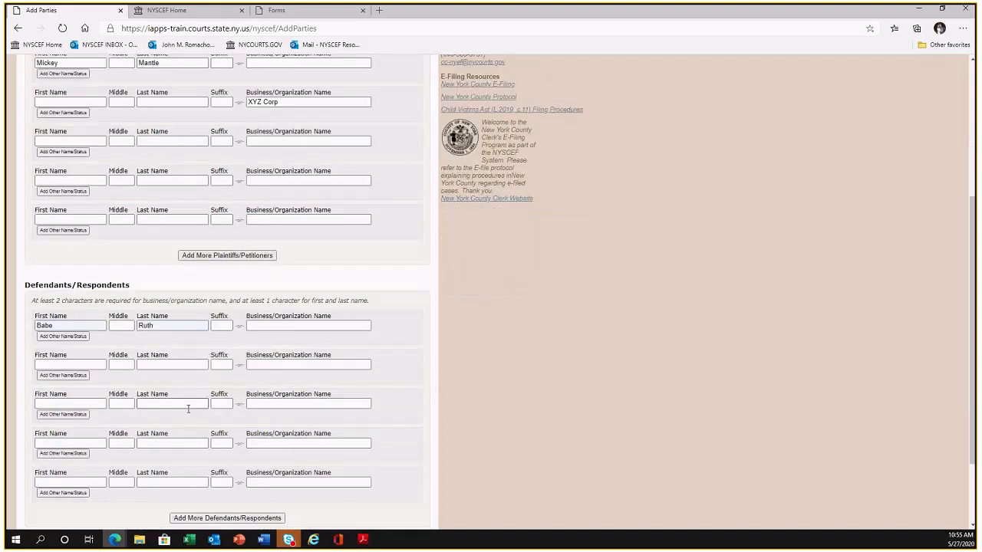
scroll(188, 409, "down", 2)
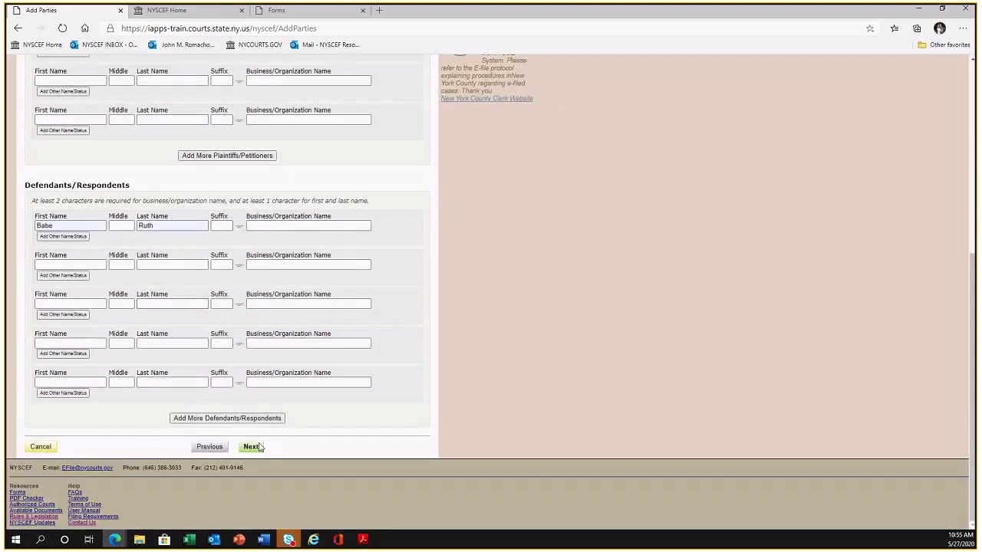
left_click(264, 266)
type("A")
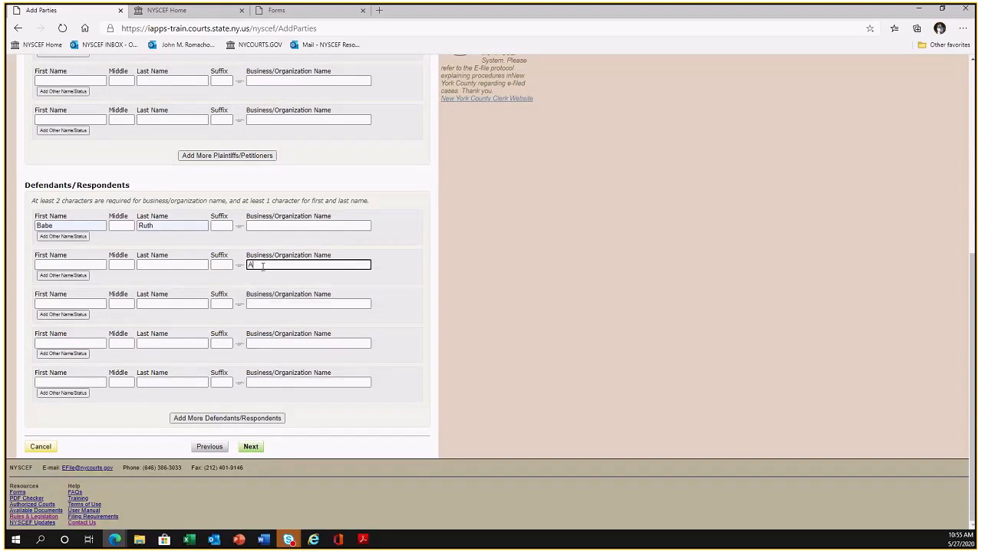
type("BC Corp")
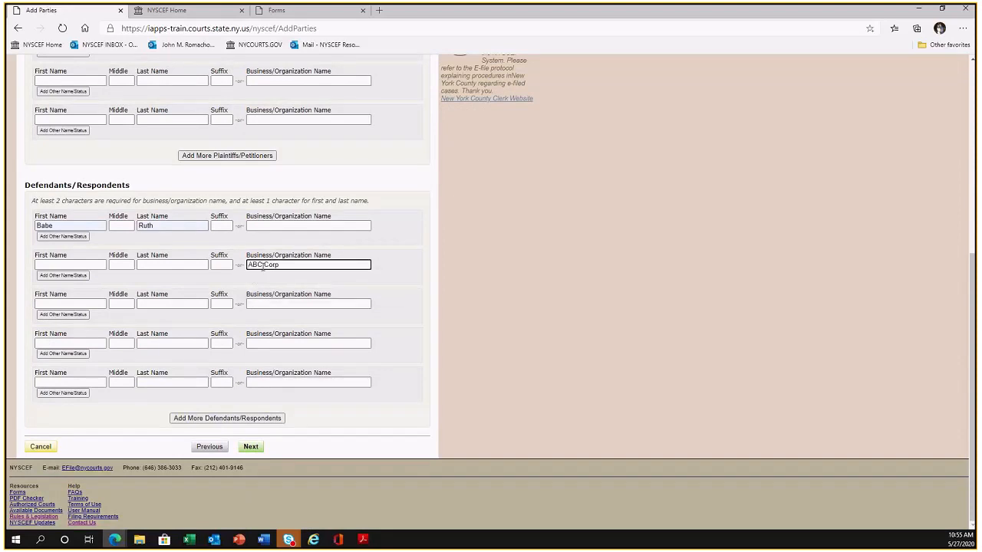
left_click(253, 447)
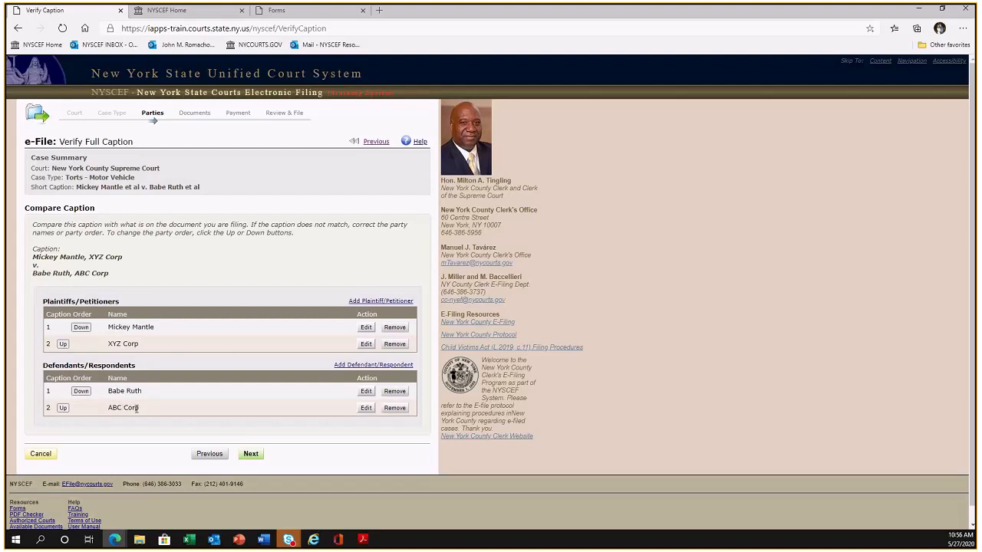
Step: Move ABC Corp above the individual defendant in the caption and continue
left_click(63, 408)
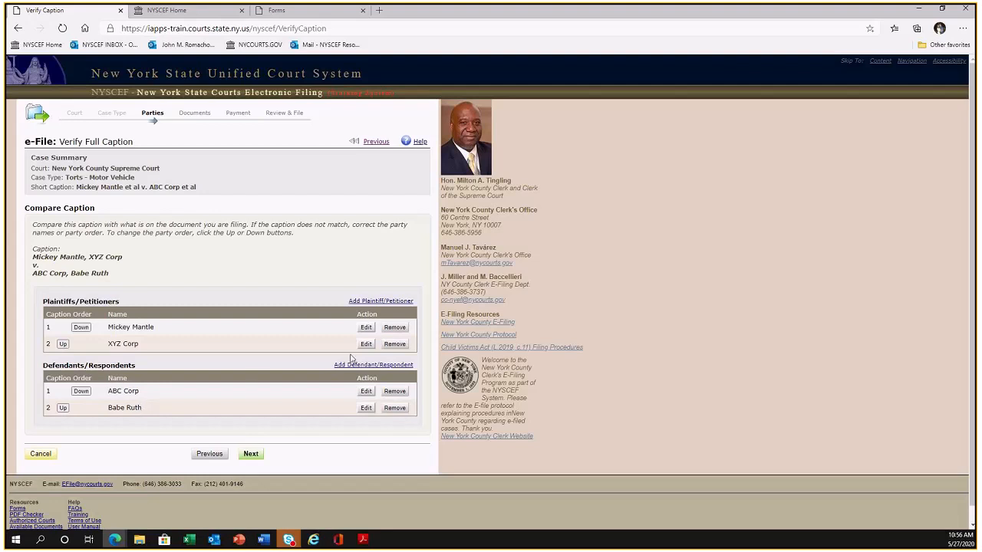
left_click(251, 454)
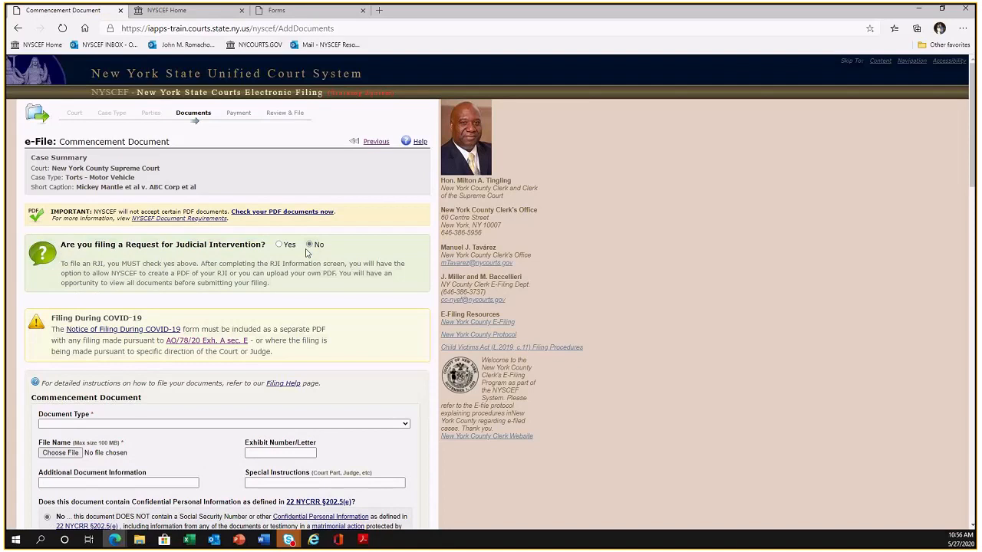
Step: Choose SUMMONS + COMPLAINT as the commencement document type
scroll(166, 296, "down", 1)
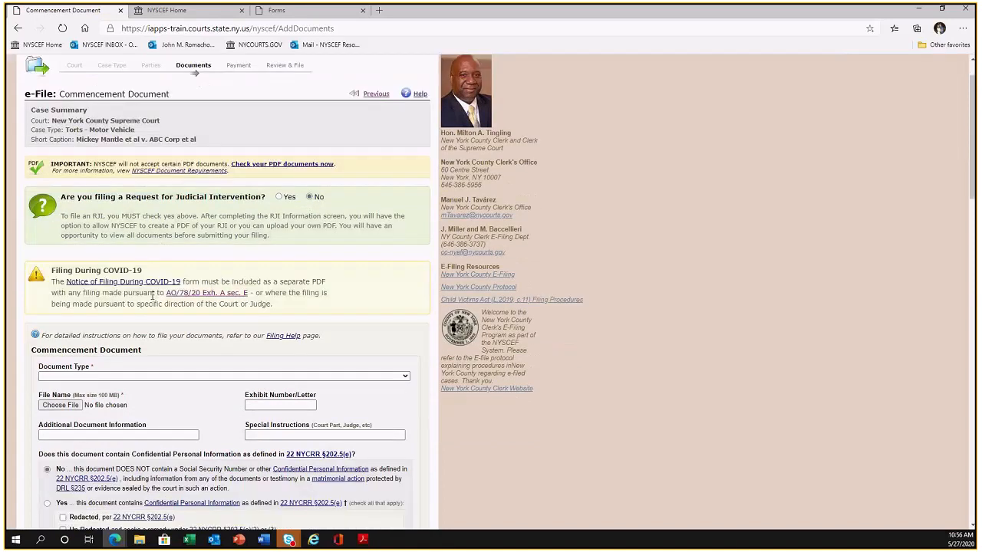
left_click_drag(143, 270, 49, 273)
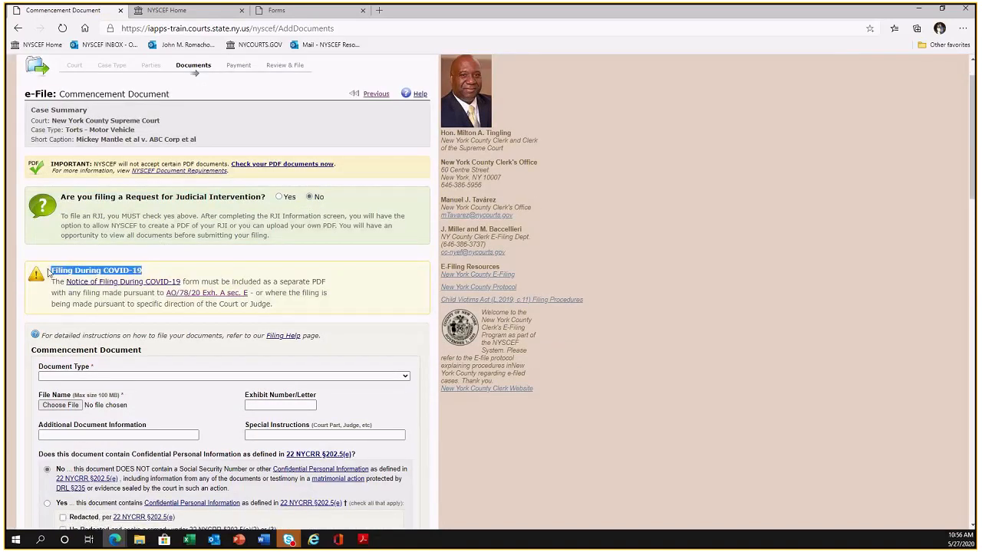
left_click(85, 256)
left_click_drag(65, 271, 299, 309)
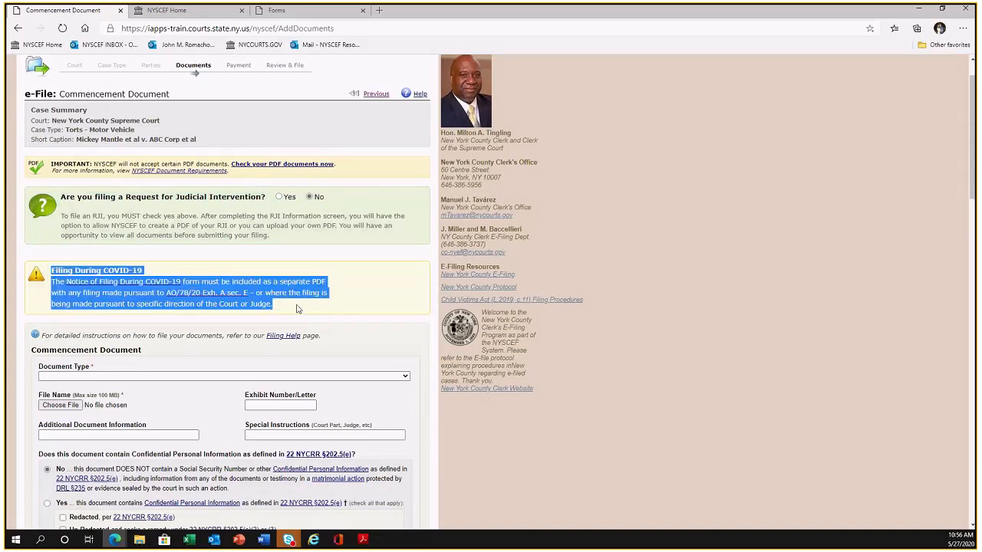
left_click(297, 309)
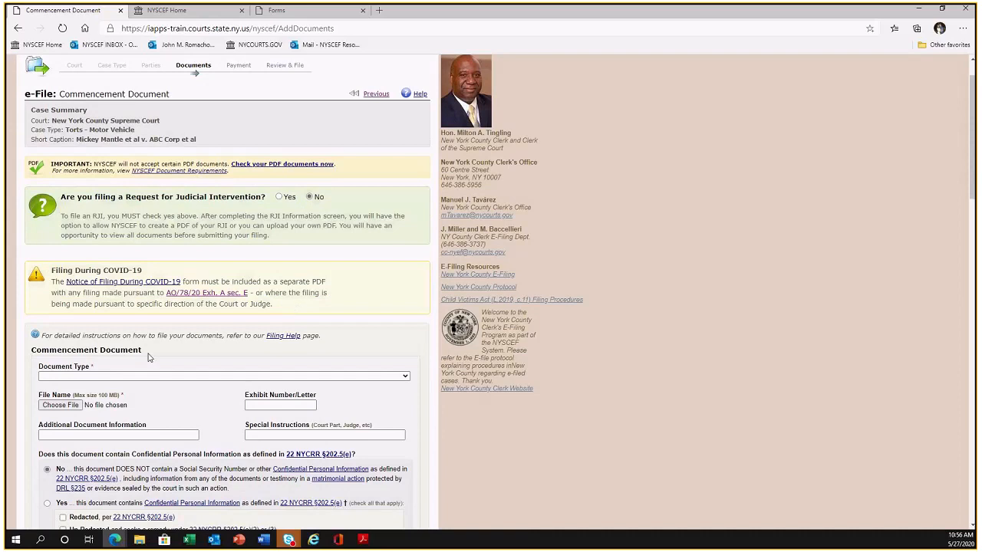
left_click(110, 376)
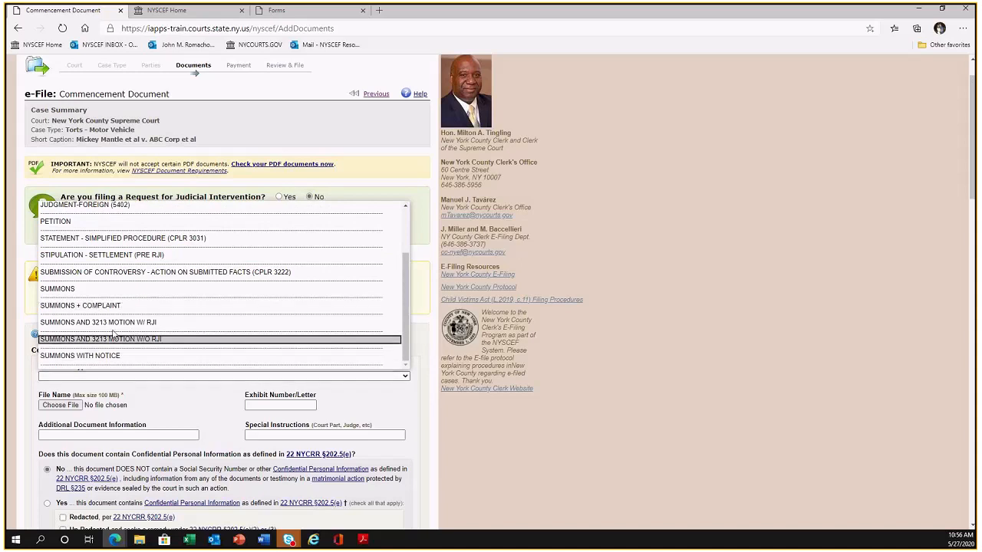
left_click(115, 306)
scroll(135, 334, "down", 1)
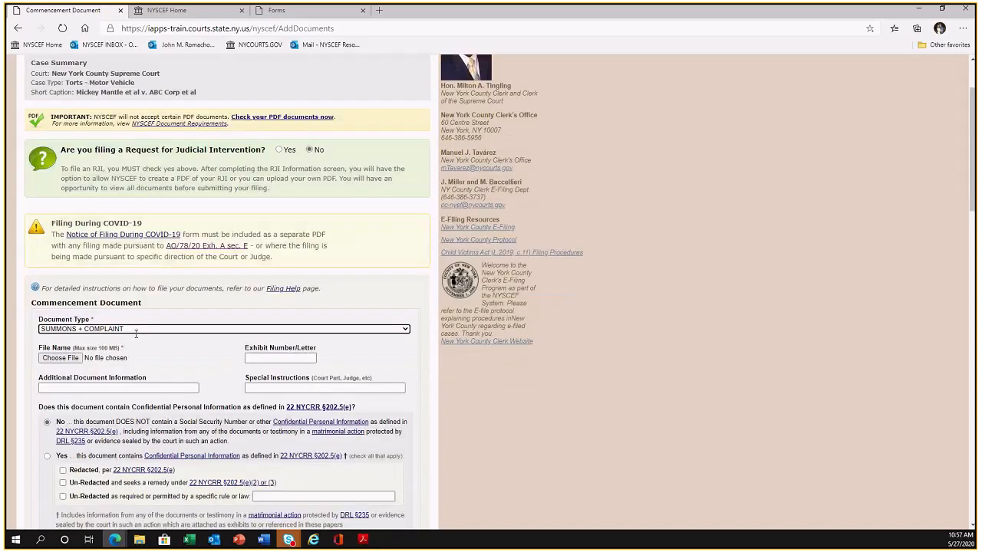
scroll(136, 334, "down", 1)
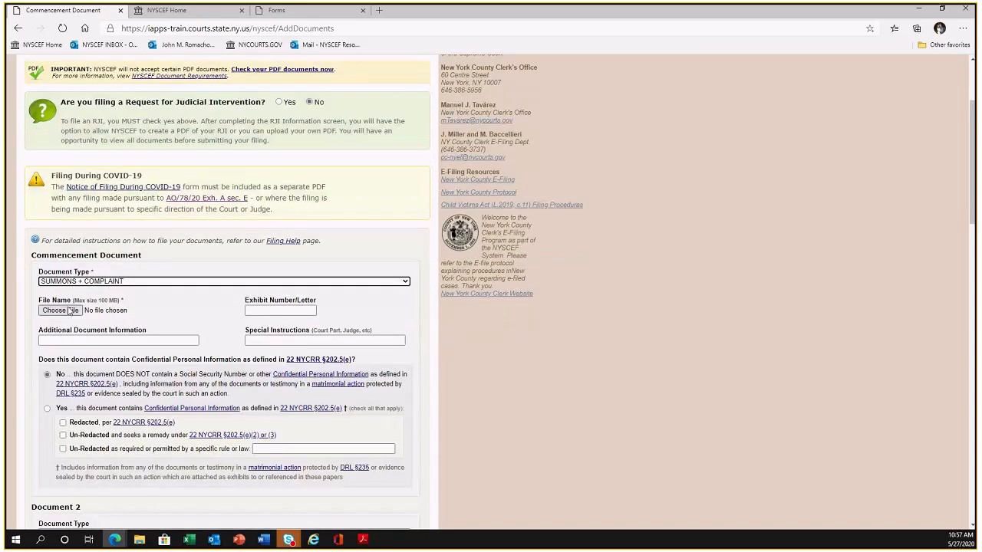
Step: Attach Summonsandcomplaint.pdf from Desktop > Supreme Court Training as the document file
left_click(69, 310)
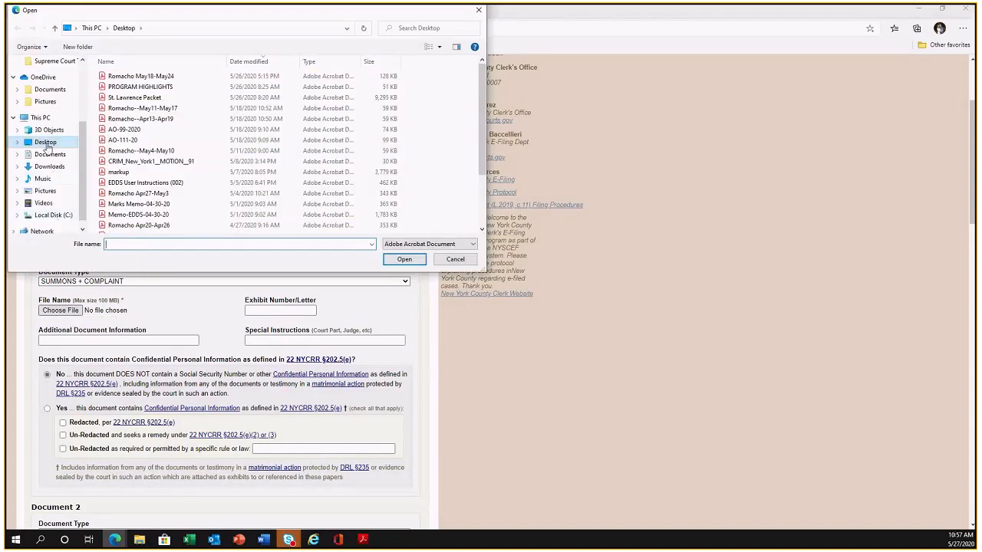
scroll(136, 196, "down", 2)
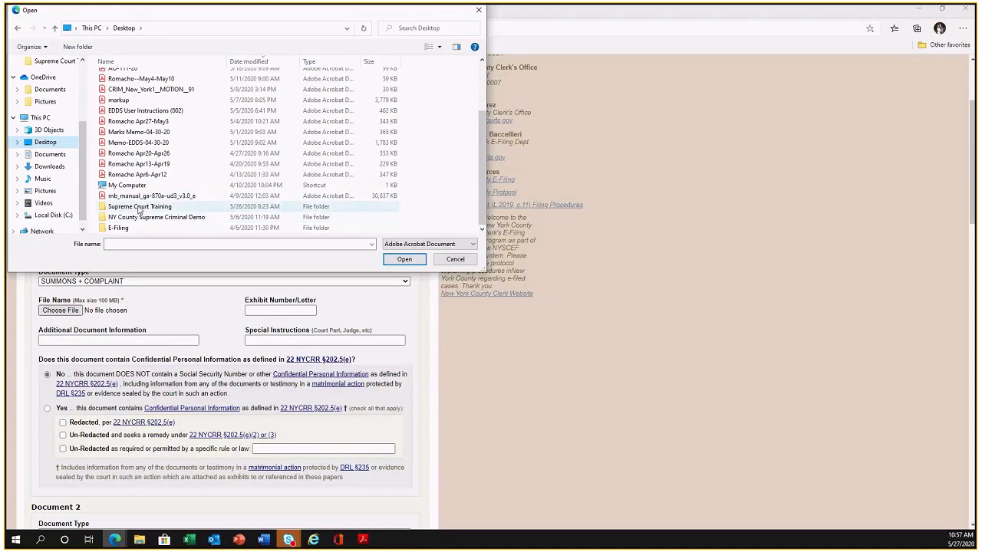
double_click(138, 207)
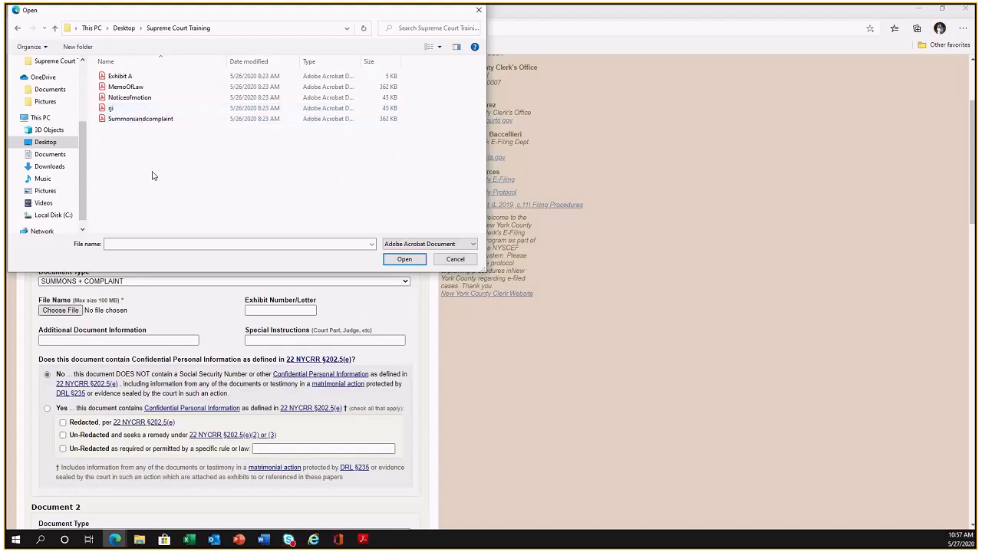
left_click(147, 120)
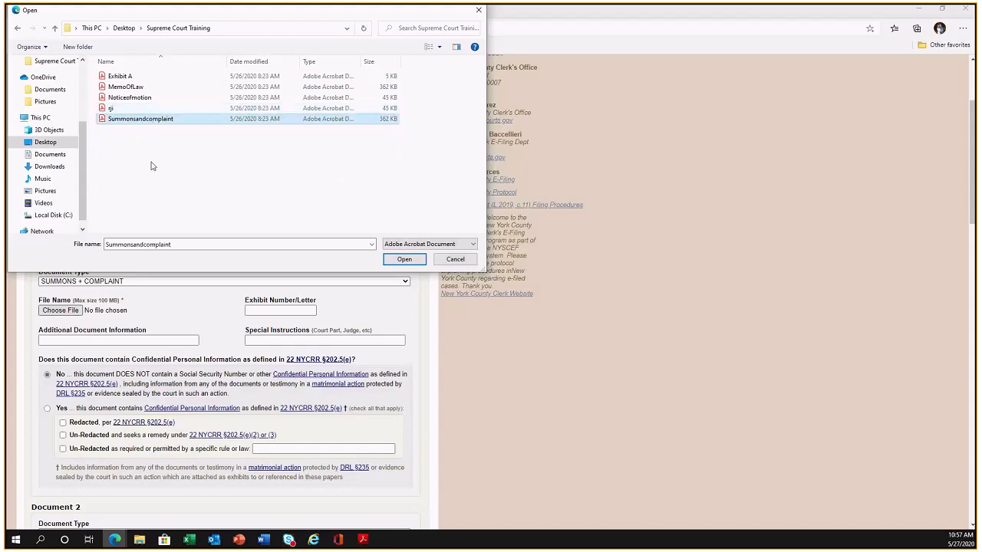
left_click(405, 263)
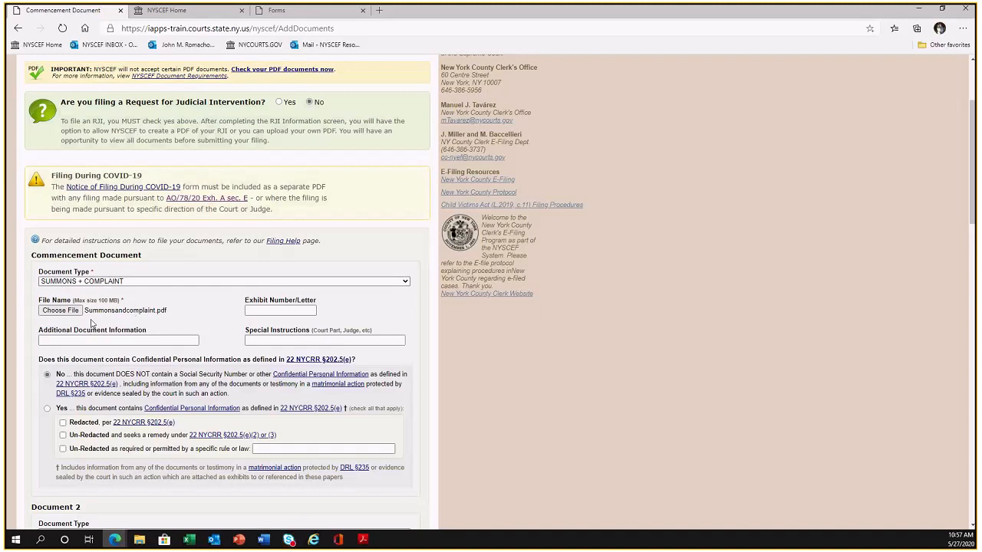
scroll(117, 339, "down", 1)
scroll(117, 340, "down", 1)
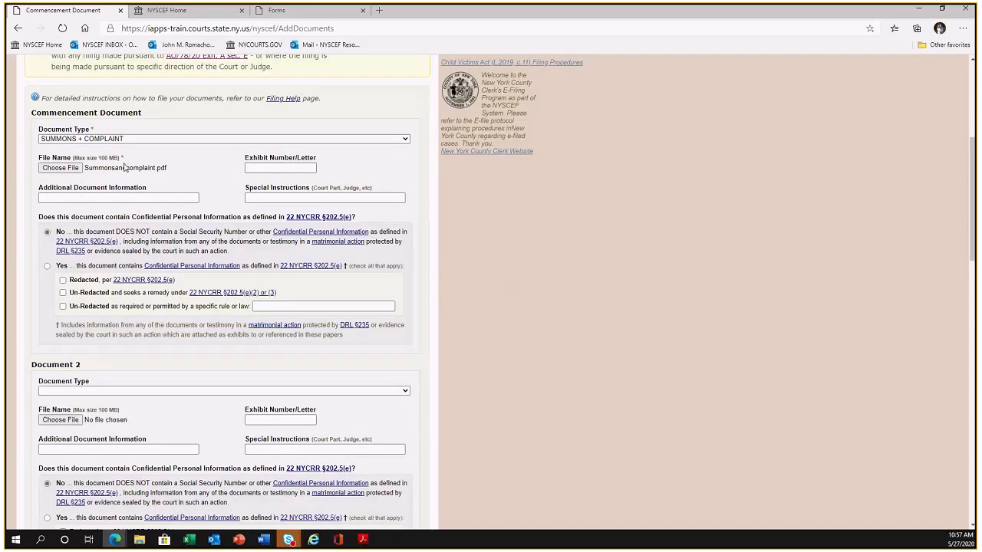
Step: Upload the commencement document and proceed to Payment, showing $210.00 in fees
scroll(170, 297, "down", 1)
scroll(176, 303, "down", 8)
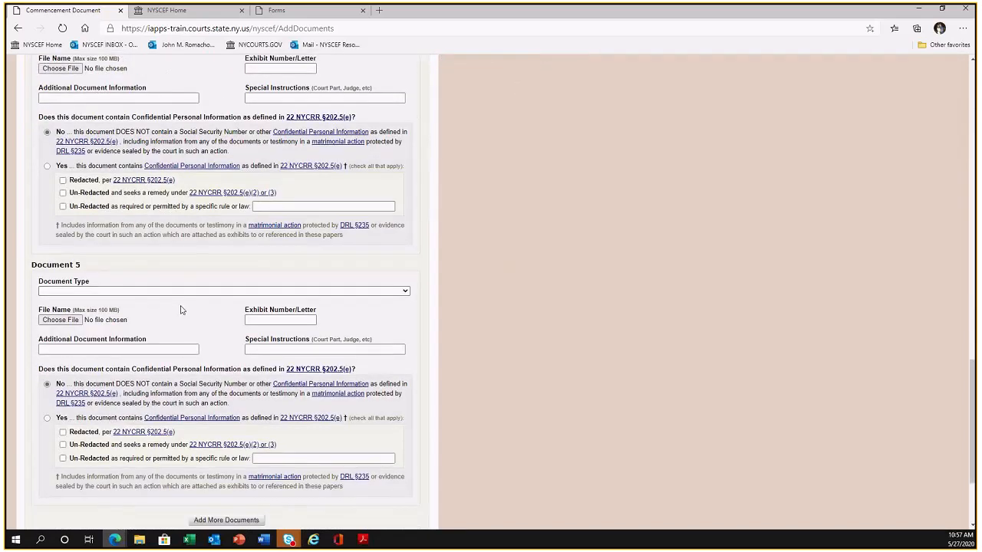
scroll(181, 310, "down", 1)
scroll(151, 281, "up", 1)
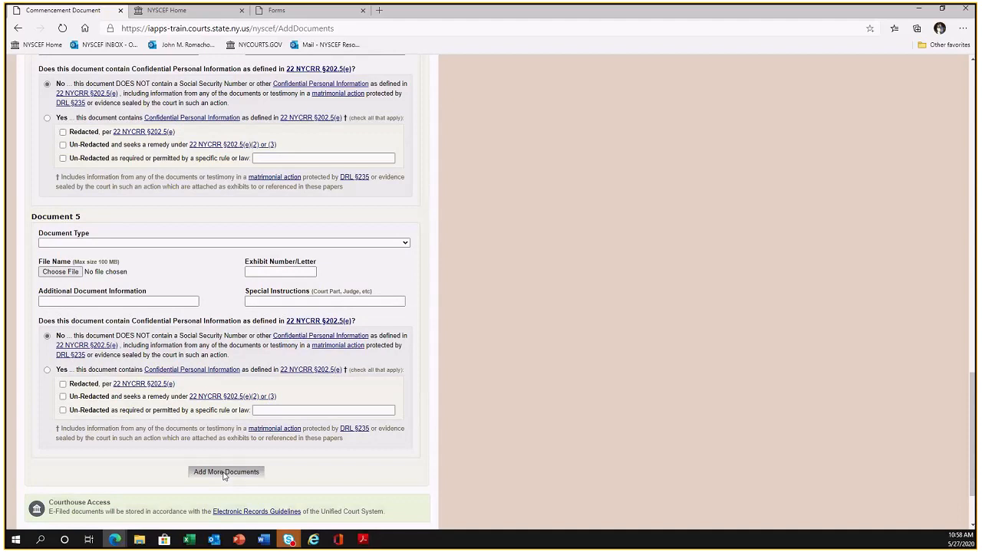
scroll(224, 476, "down", 2)
left_click(251, 446)
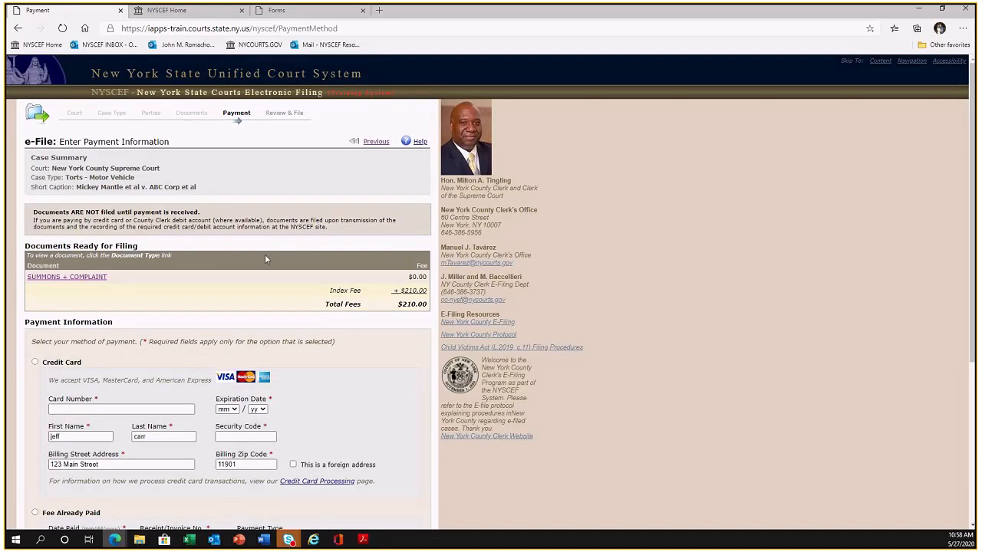
Step: Choose Credit Card payment and enter the card number, 02/21 expiration and security code
scroll(106, 296, "down", 2)
left_click(35, 267)
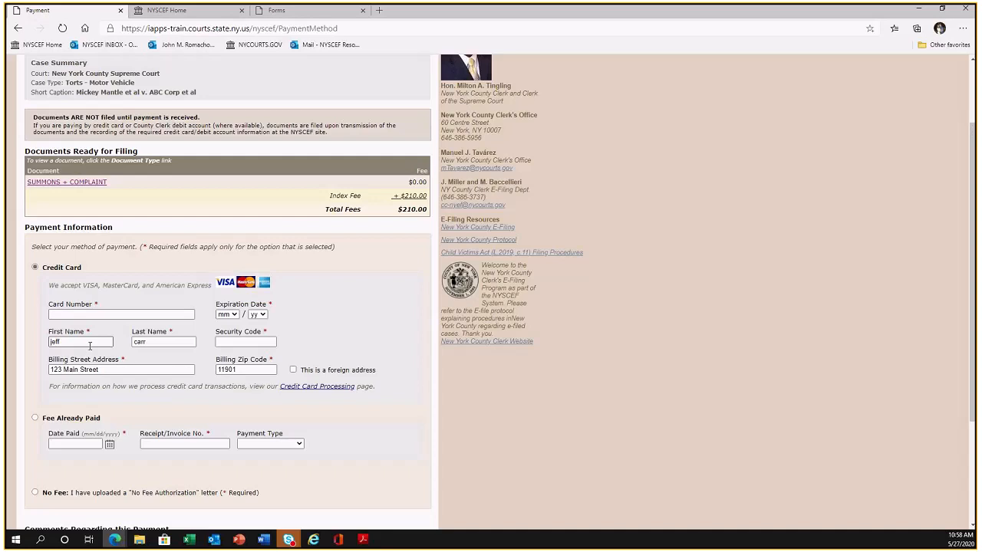
left_click(95, 316)
type("4111111111111111")
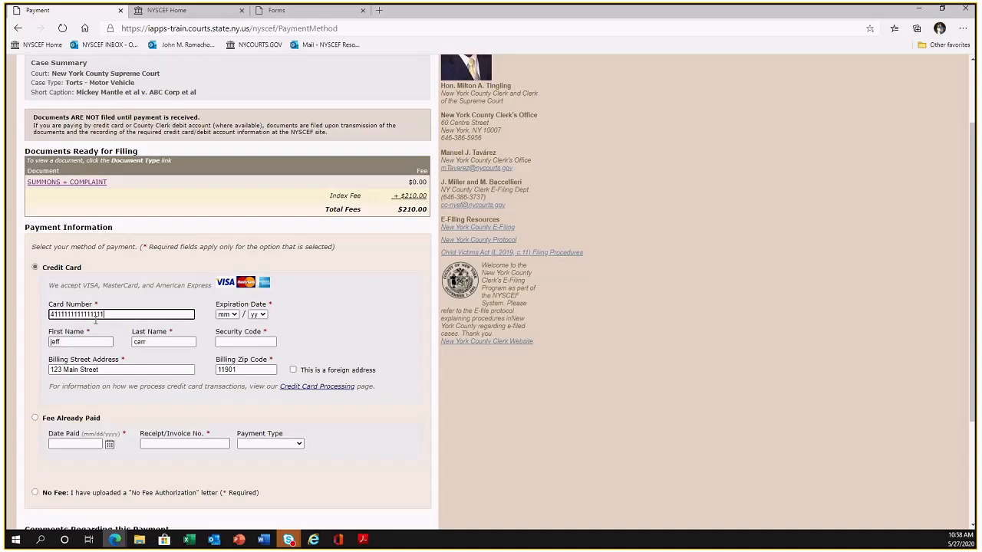
left_click(227, 314)
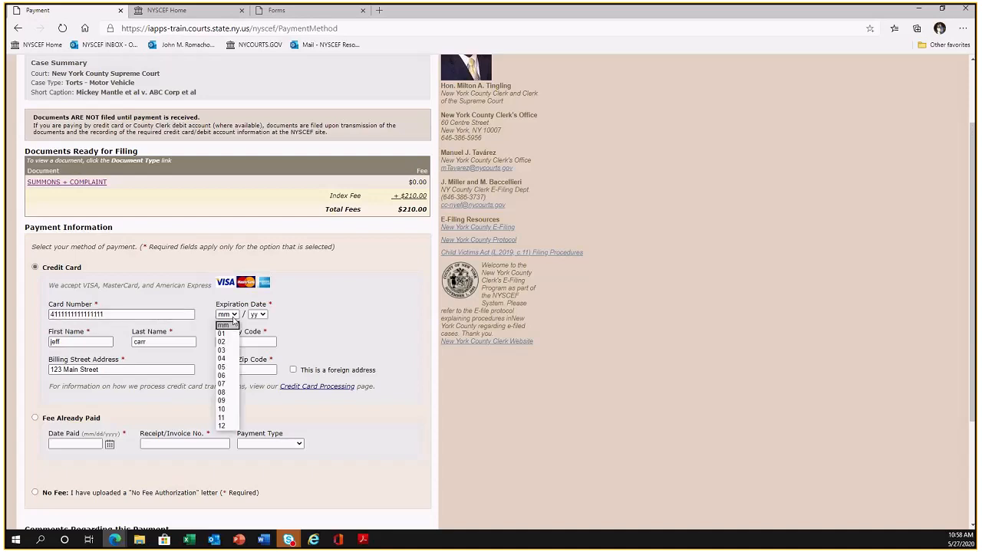
left_click(227, 339)
left_click(263, 315)
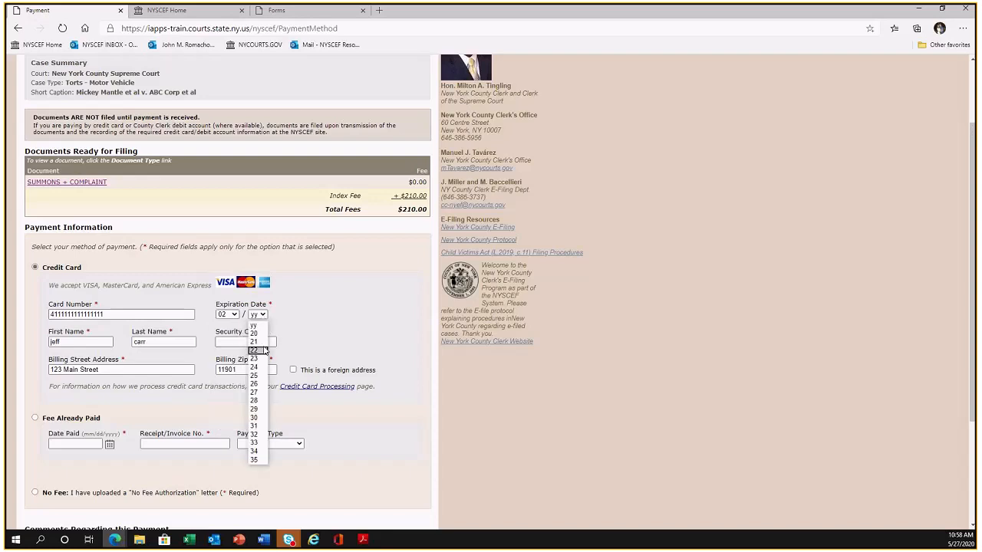
left_click(258, 347)
left_click(252, 343)
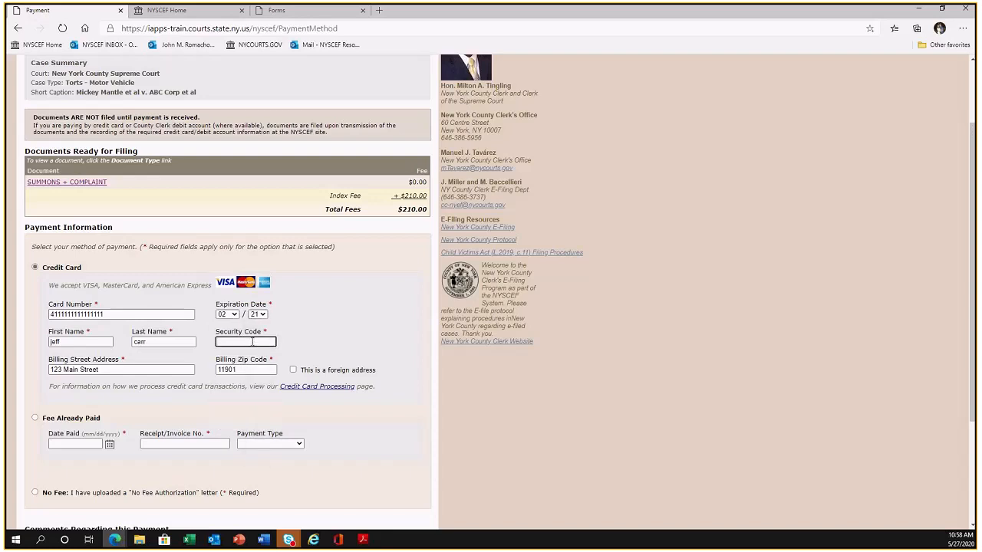
type("123")
scroll(293, 349, "down", 1)
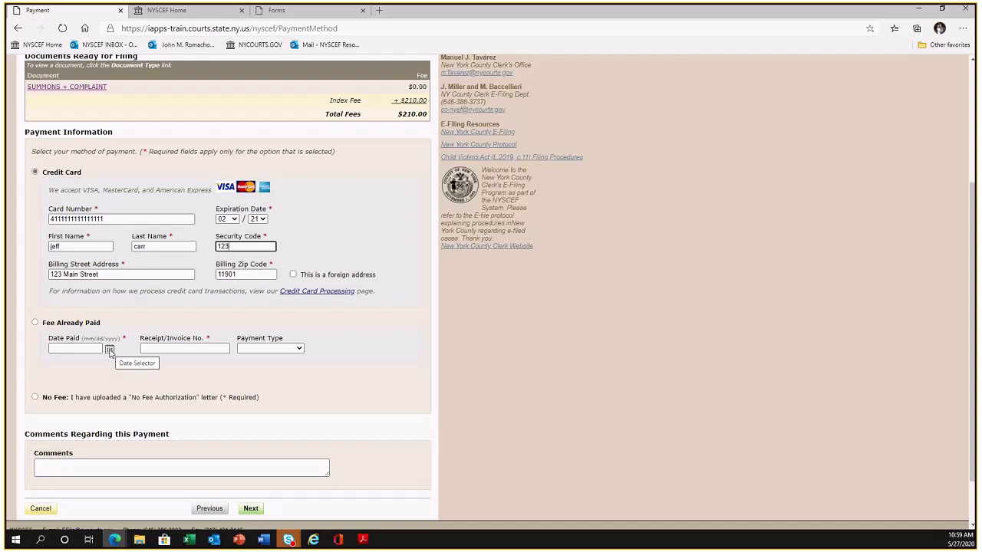
Step: Look at the Fee Already Paid date and payment-type options without choosing any
left_click(108, 350)
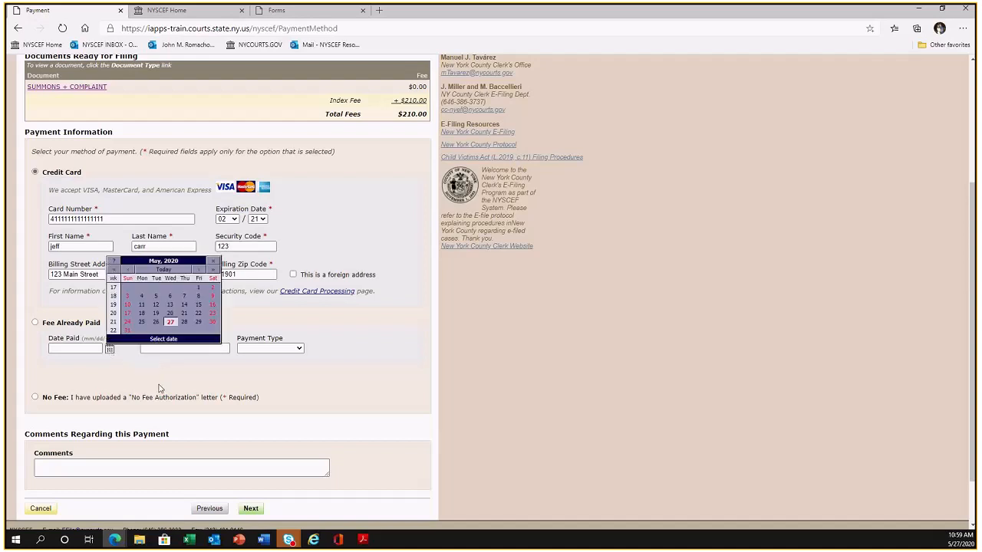
left_click(172, 350)
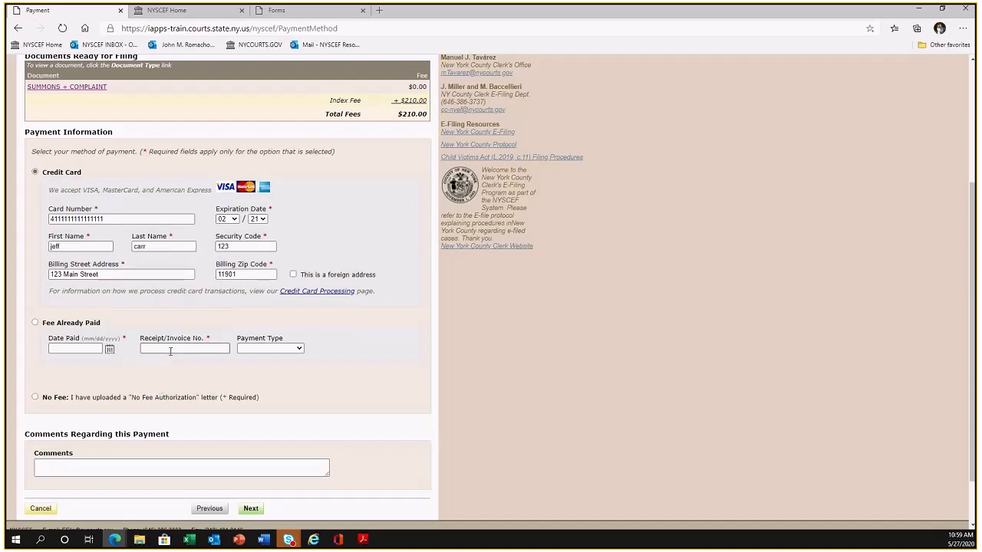
left_click(297, 349)
left_click(348, 347)
Step: Check the No Fee option, then reselect Credit Card and continue to review
left_click(50, 400)
left_click_drag(135, 399, 236, 404)
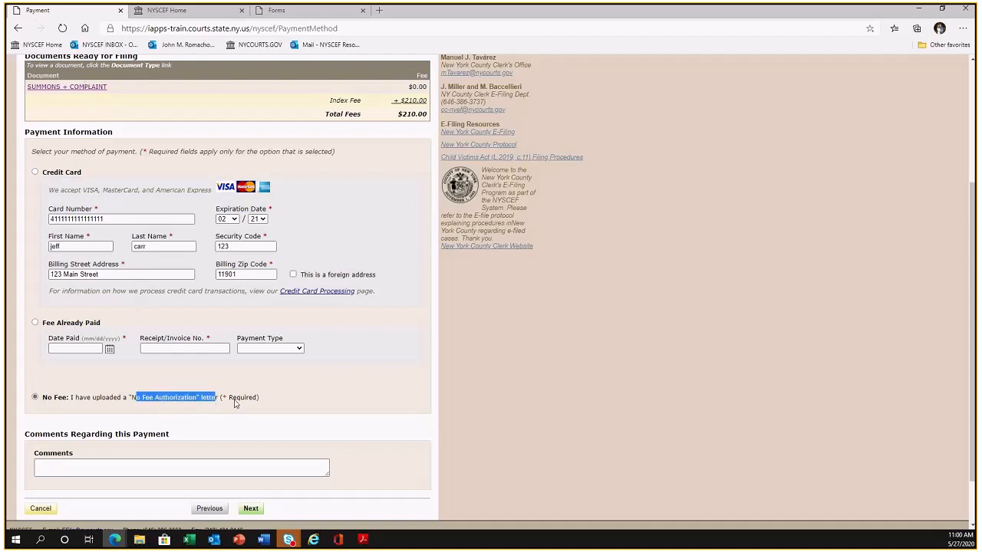
left_click(309, 389)
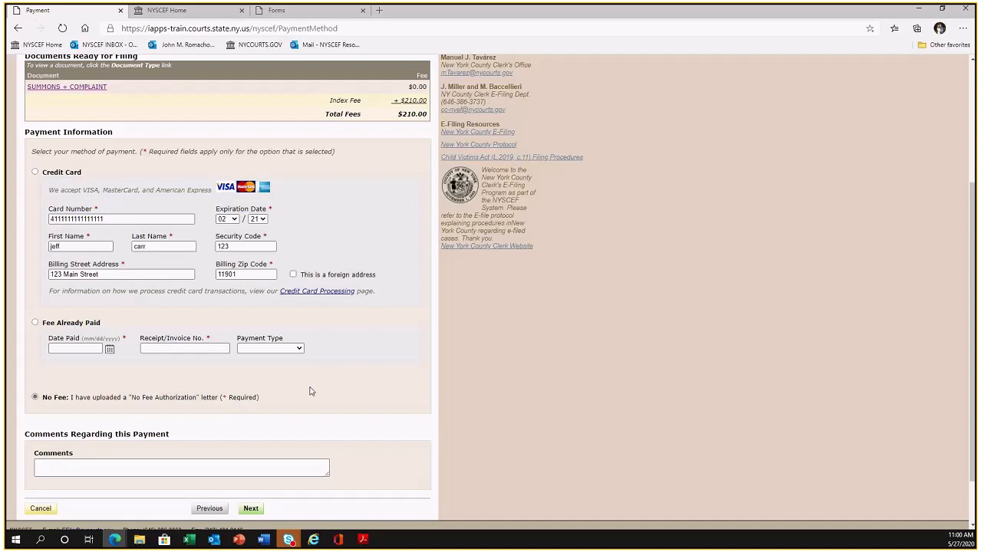
left_click(123, 472)
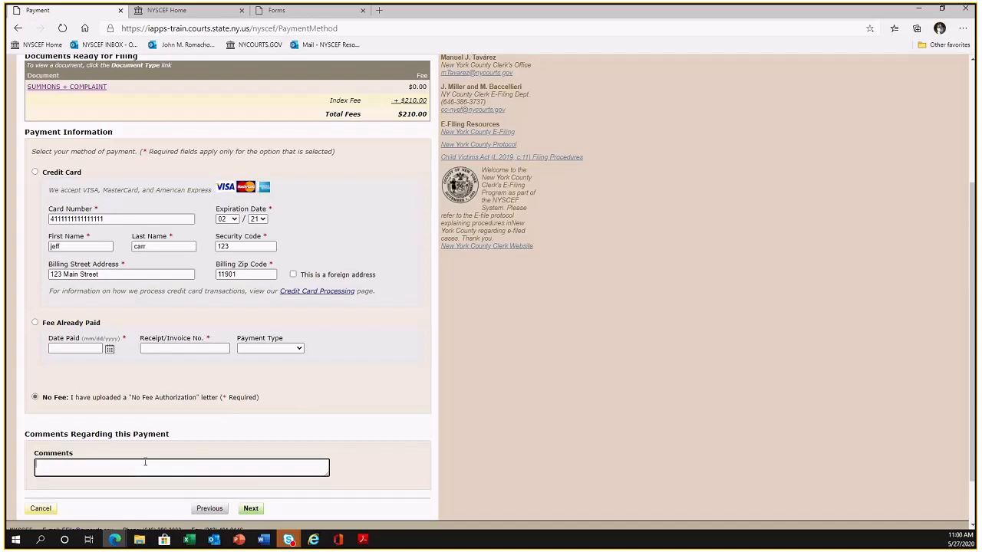
left_click(36, 172)
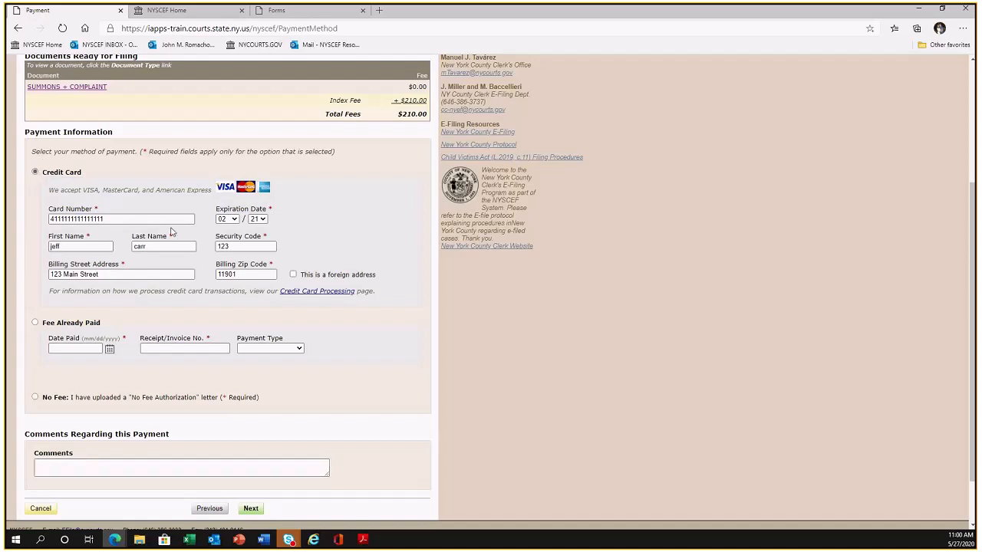
scroll(150, 276, "down", 1)
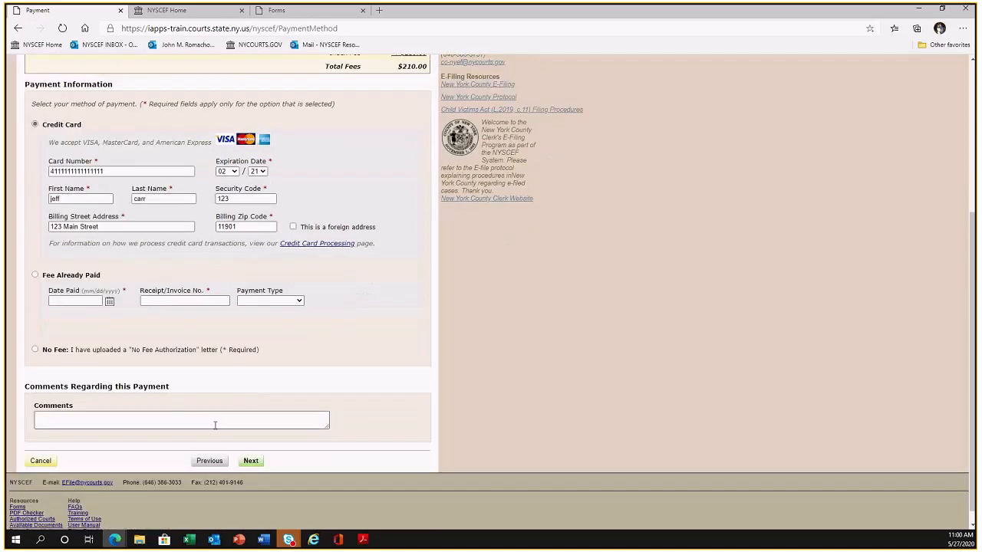
left_click(251, 465)
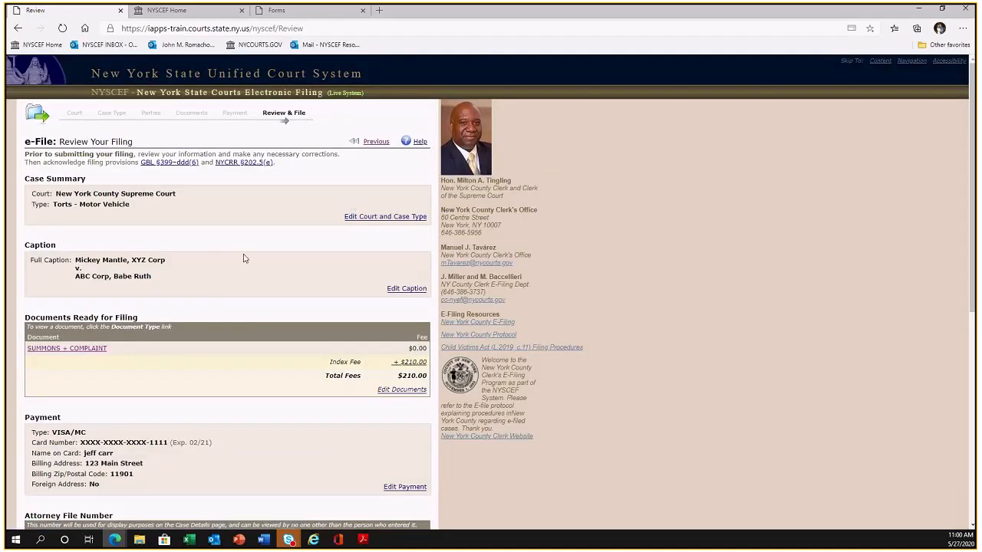
left_click_drag(263, 113, 291, 126)
scroll(322, 231, "down", 2)
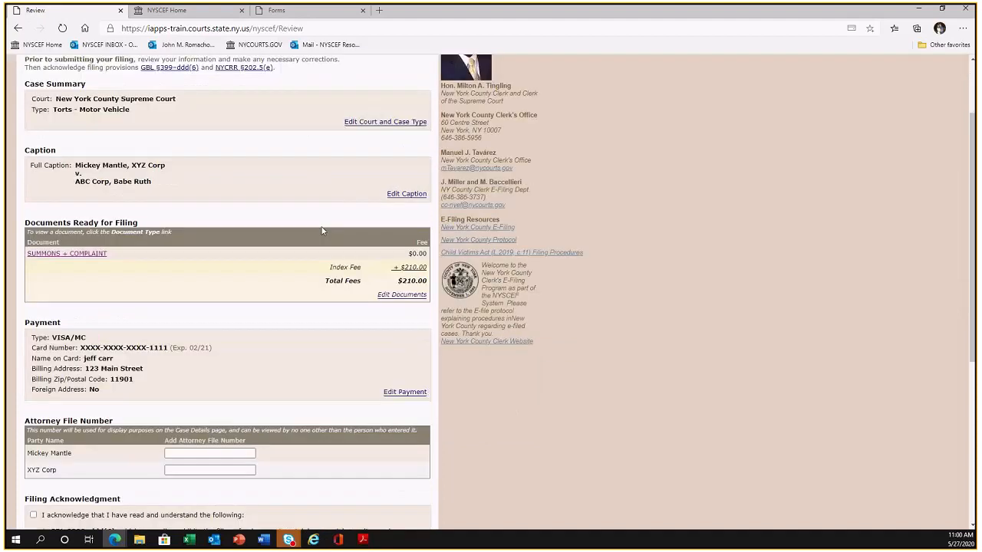
scroll(323, 231, "down", 3)
scroll(322, 237, "up", 5)
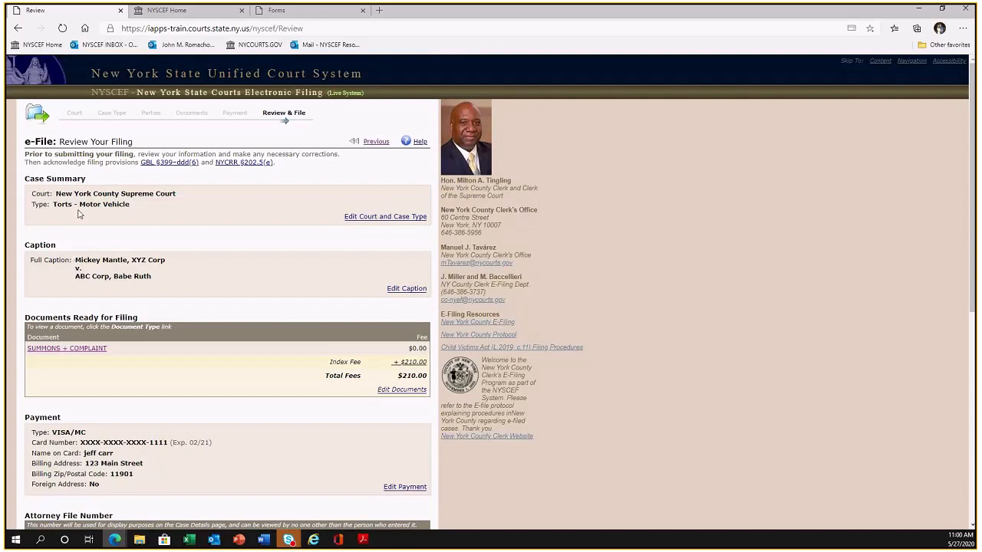
left_click_drag(55, 196, 176, 198)
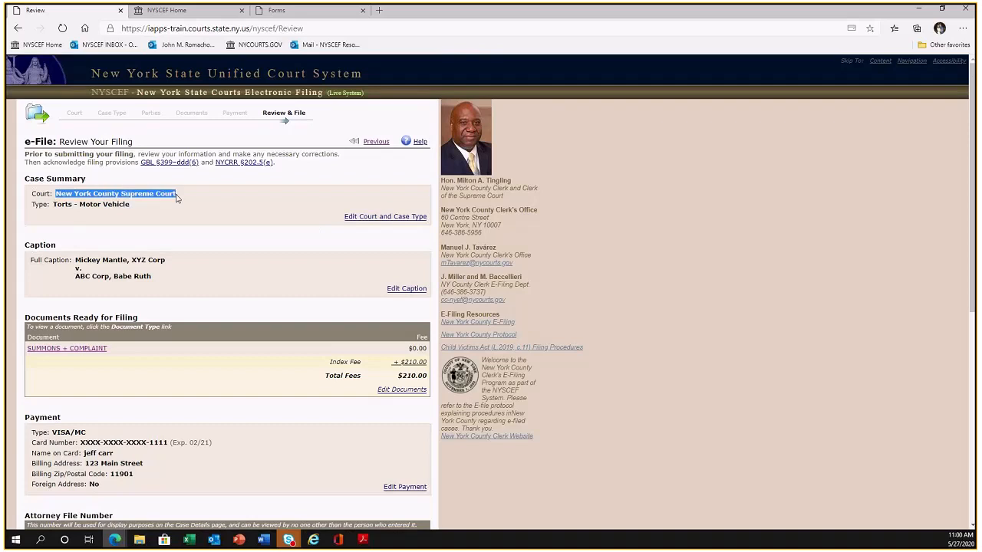
left_click(188, 199)
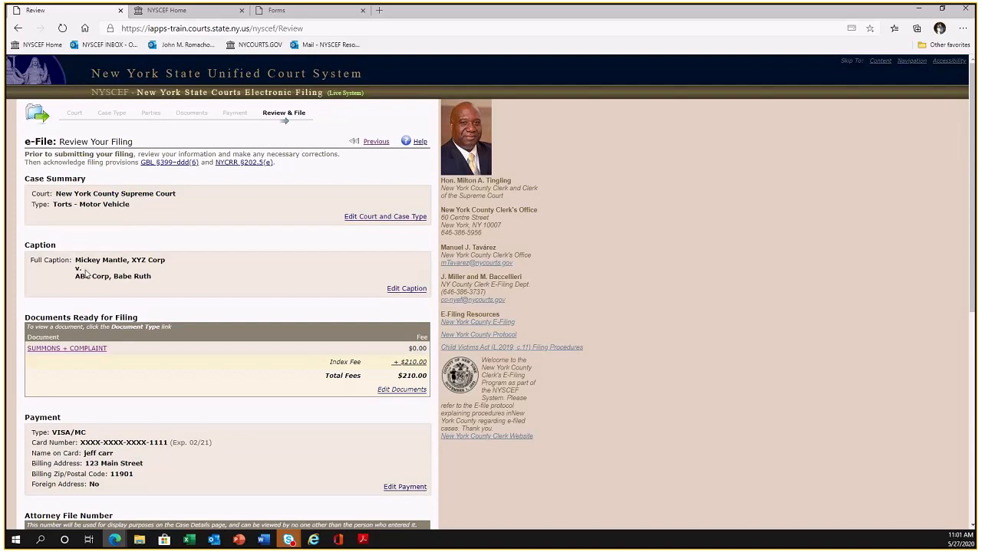
scroll(86, 273, "down", 1)
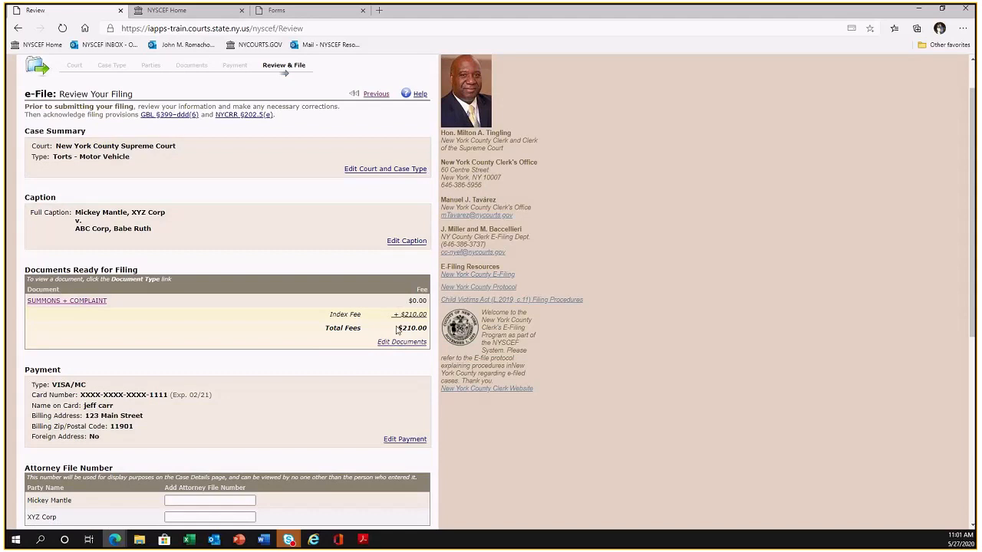
Step: Tick the 'I acknowledge' filing checkbox, leaving attorney file numbers blank
scroll(378, 341, "down", 1)
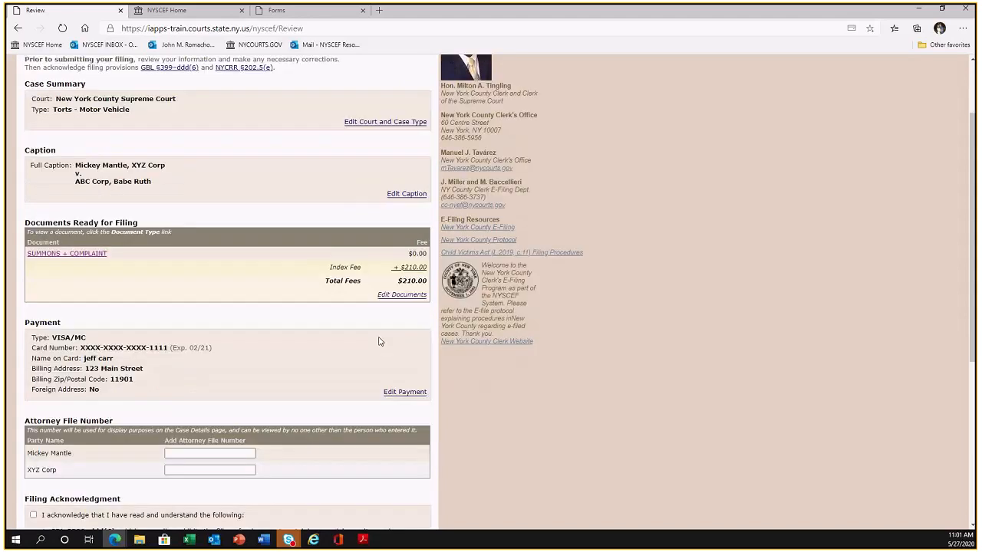
scroll(378, 342, "down", 1)
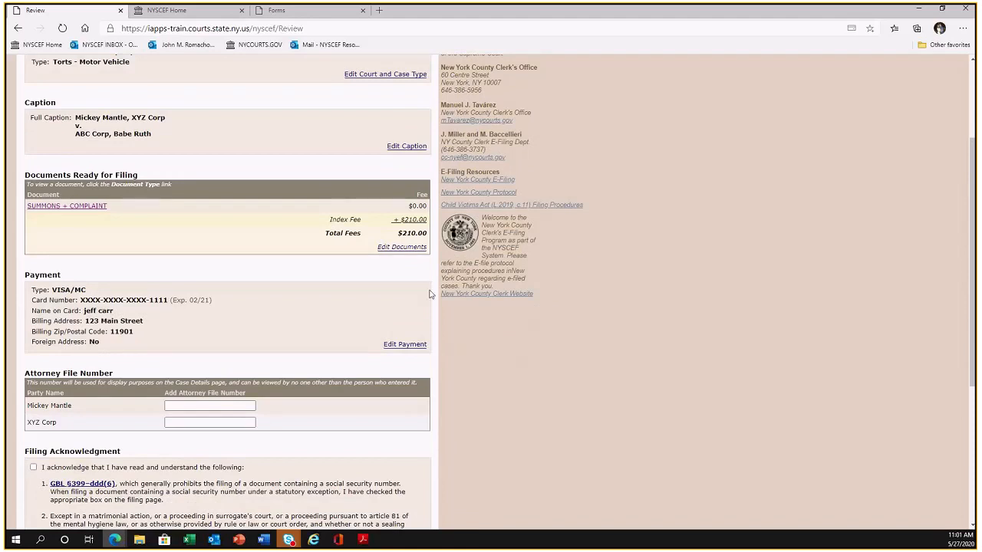
scroll(242, 367, "down", 1)
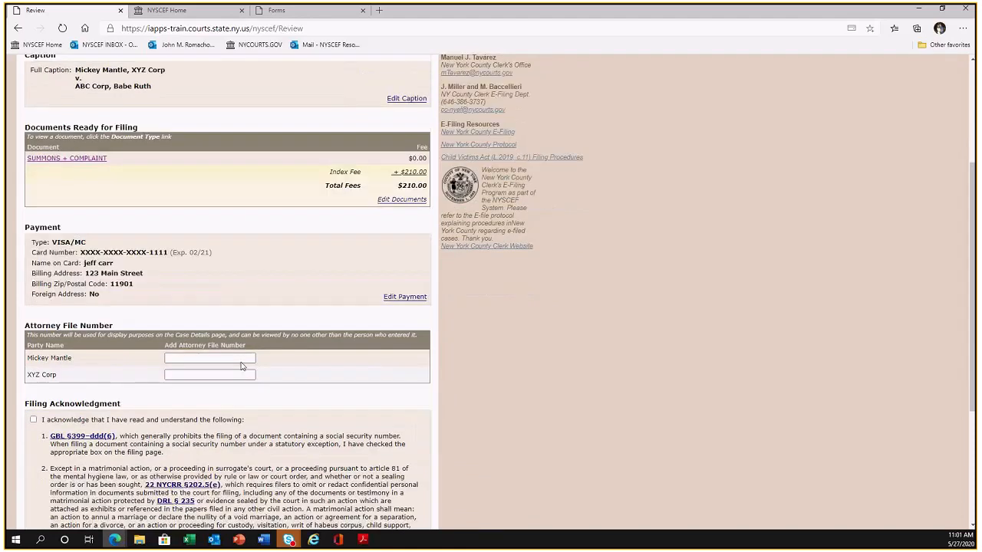
scroll(102, 278, "down", 1)
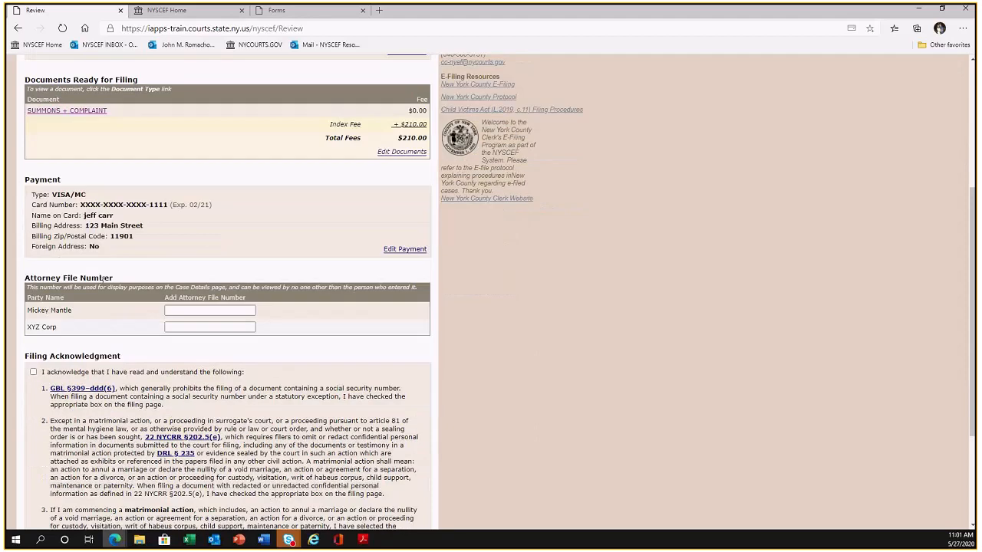
left_click(188, 310)
scroll(192, 332, "down", 3)
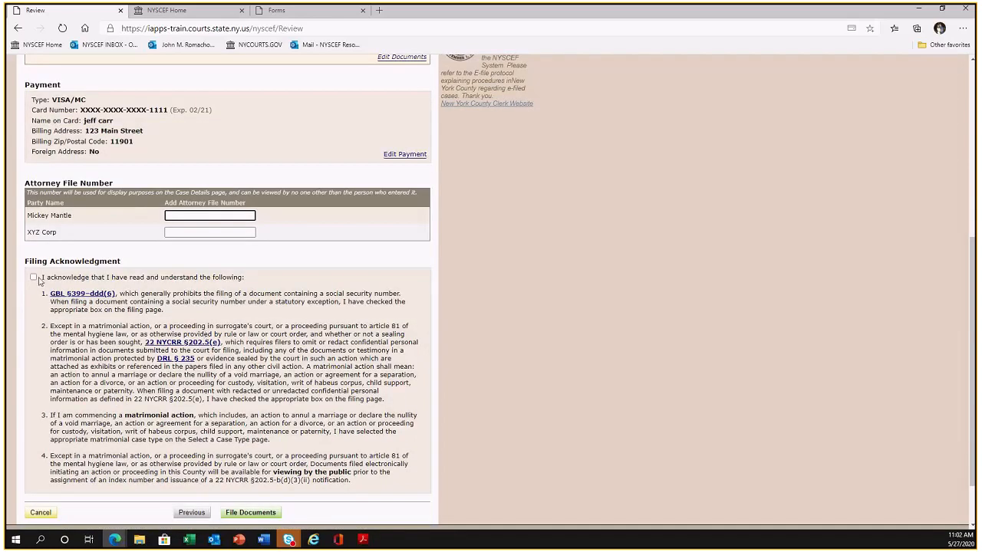
left_click(33, 278)
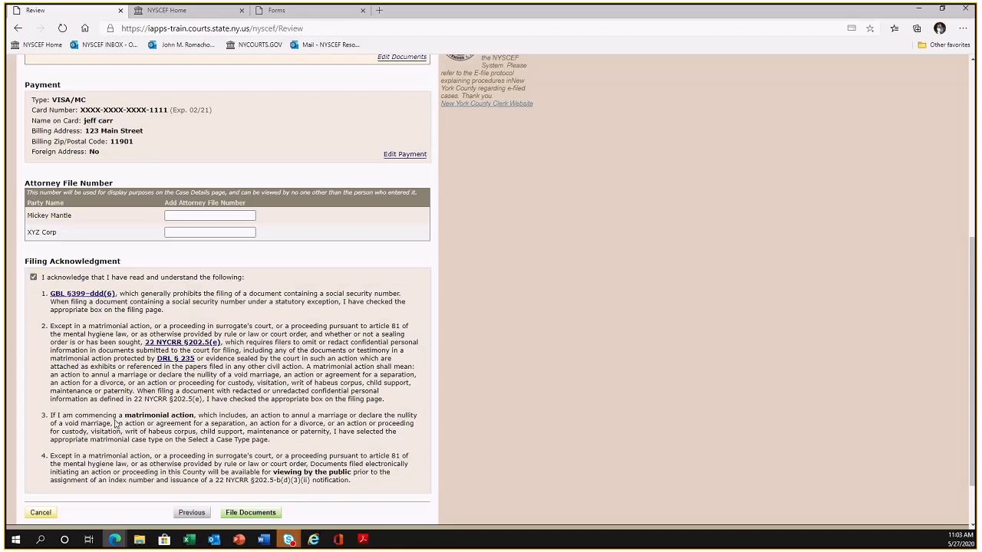
Step: Review the acknowledgment's separation clause, then file the Summons + Complaint documents
left_click_drag(126, 422, 280, 423)
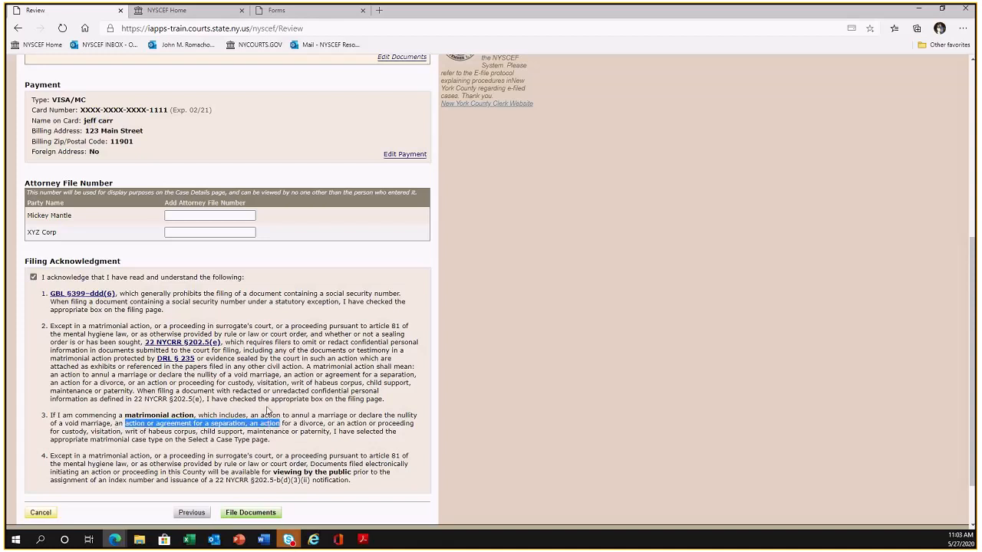
left_click(206, 421)
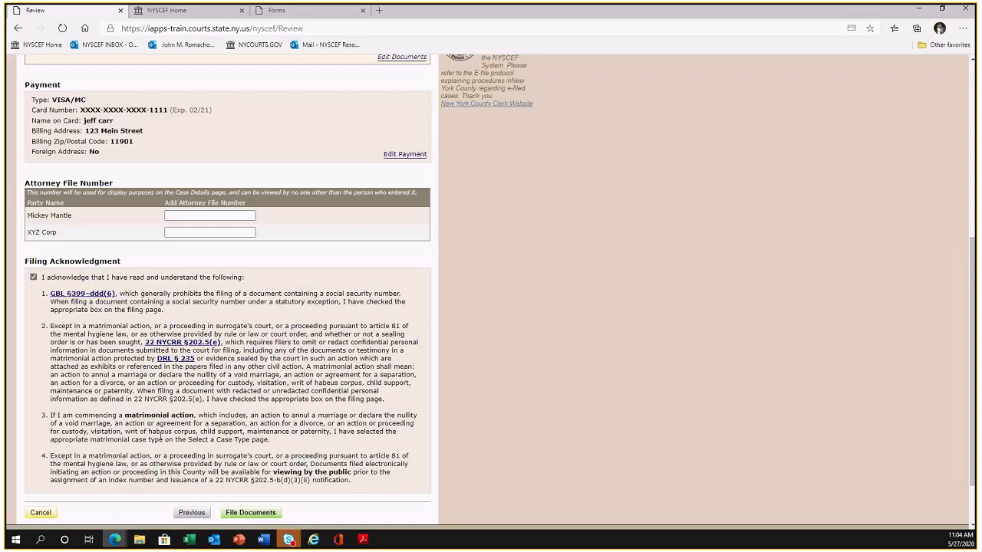
scroll(166, 442, "up", 2)
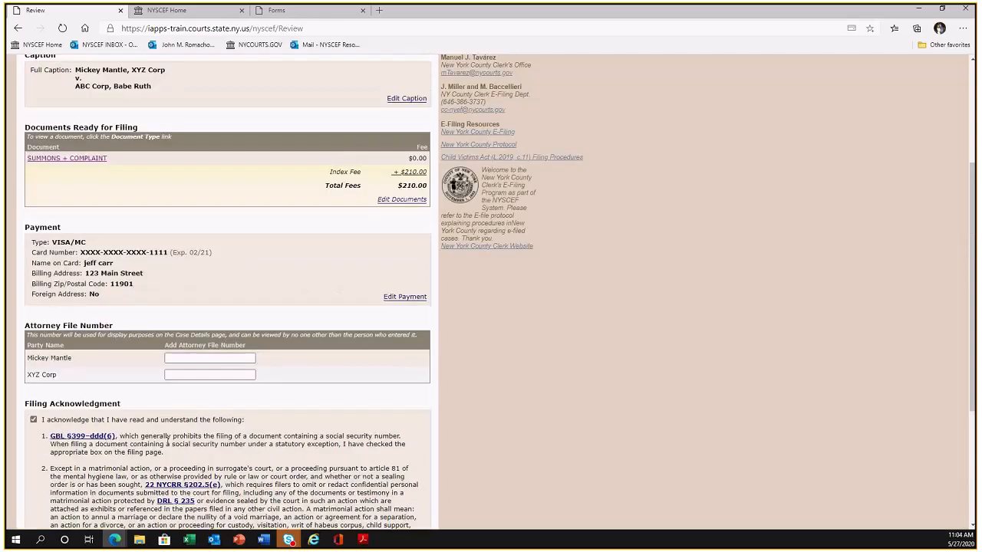
scroll(167, 445, "up", 2)
scroll(167, 444, "down", 2)
scroll(247, 442, "down", 2)
scroll(247, 441, "down", 1)
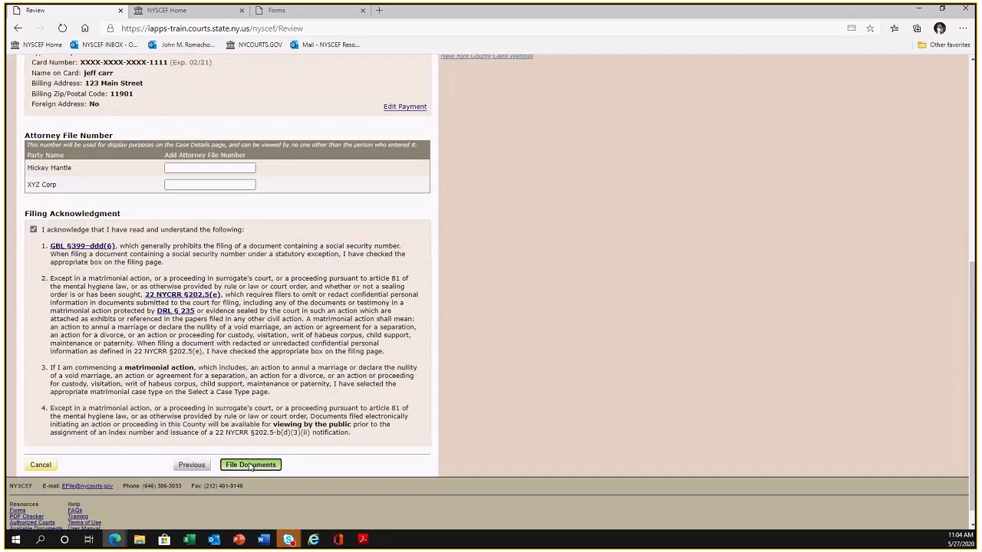
left_click(250, 465)
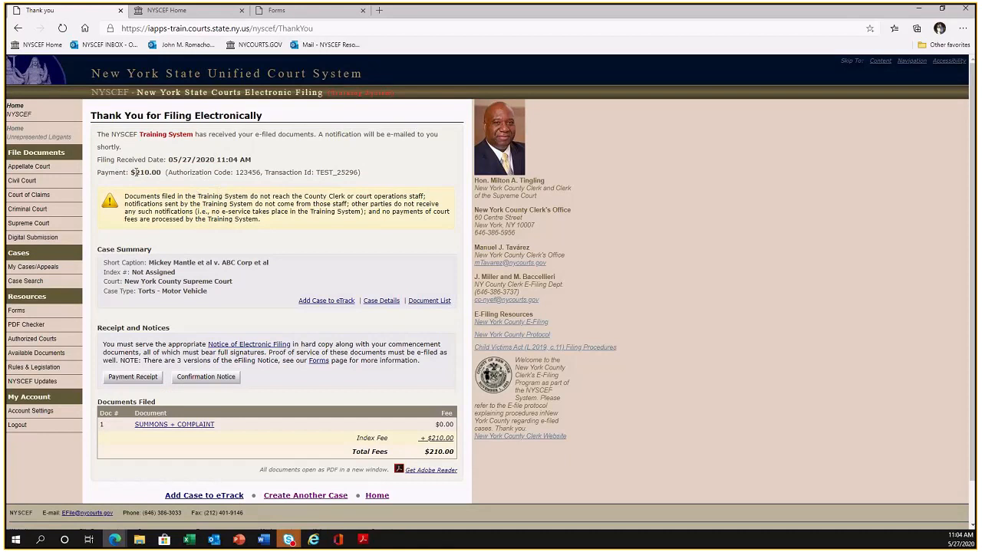
Step: Scroll the confirmation page listing Summons + Complaint as document 1 with $210.00 total fees
scroll(199, 283, "down", 1)
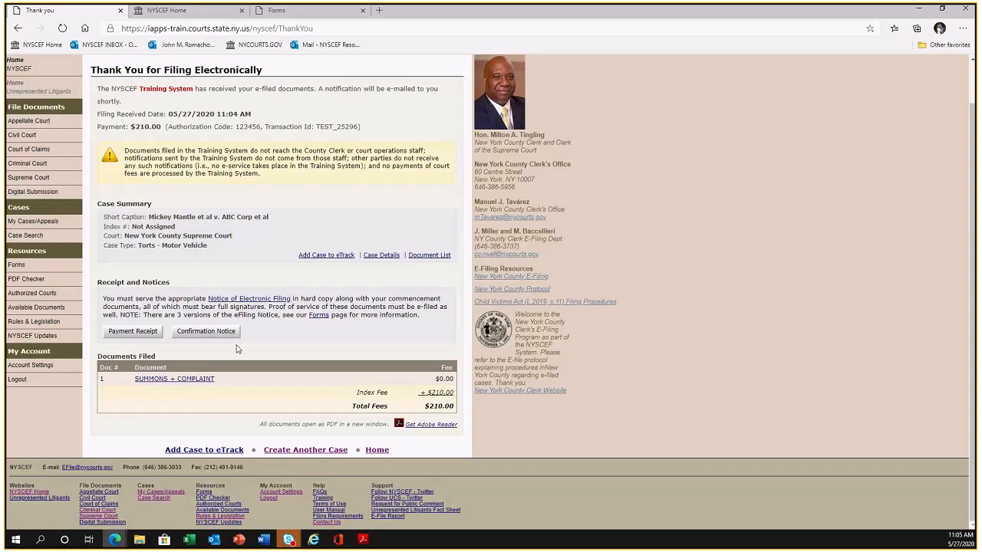
left_click(170, 381)
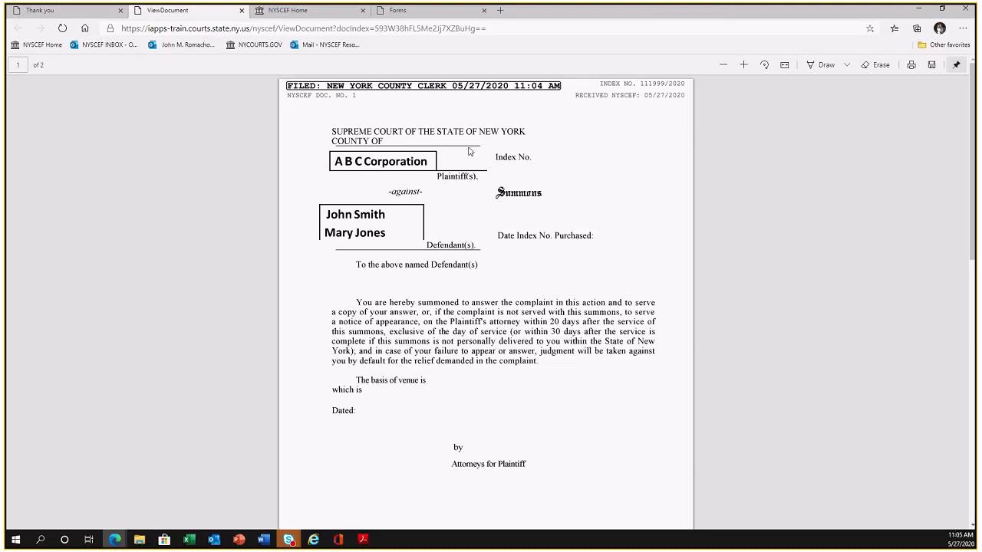
left_click_drag(682, 84, 599, 83)
left_click(615, 143)
left_click(241, 11)
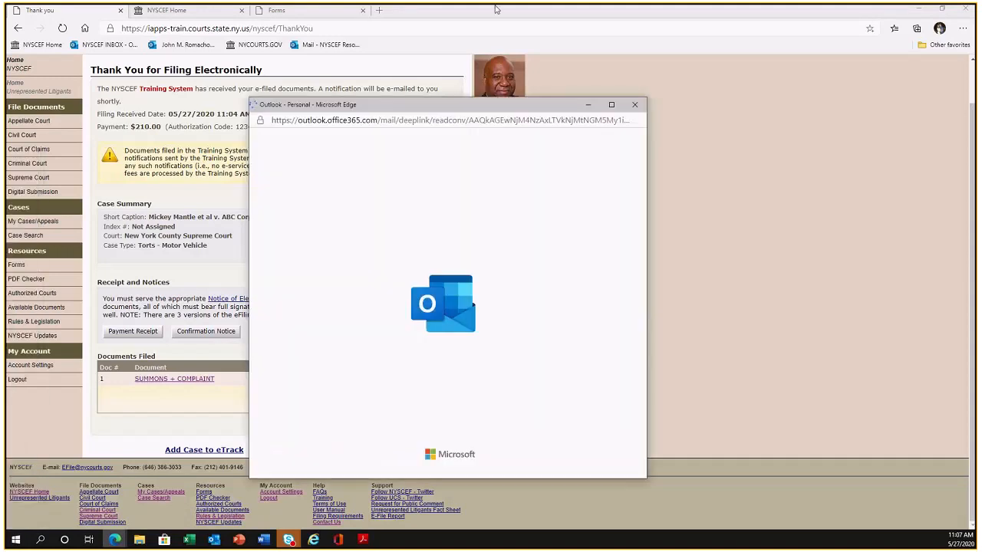
left_click_drag(511, 106, 461, 6)
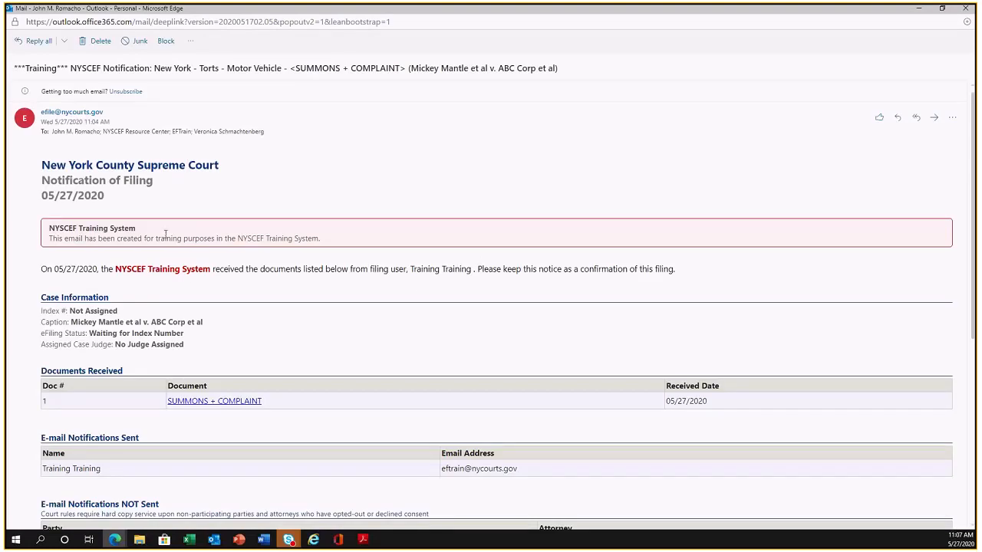
scroll(164, 234, "down", 1)
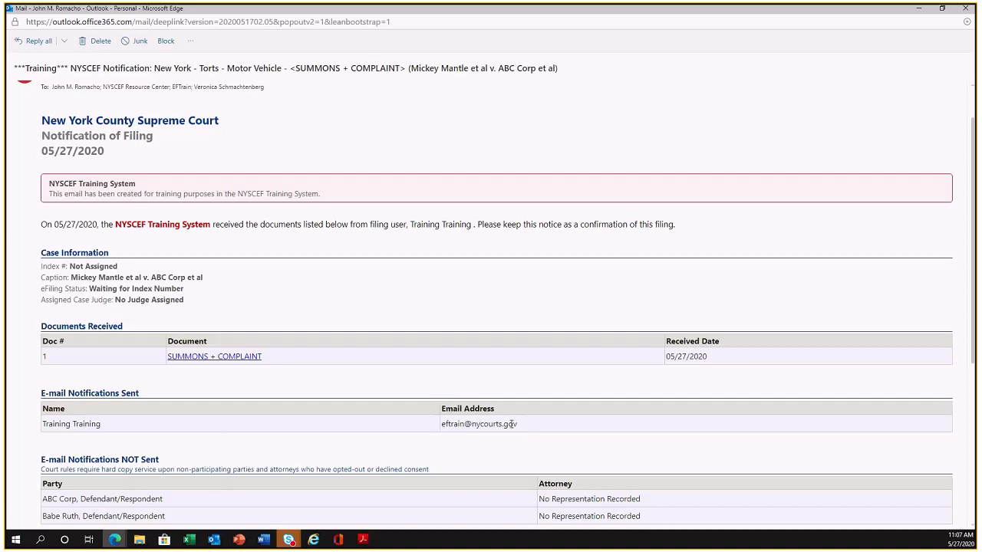
left_click(966, 10)
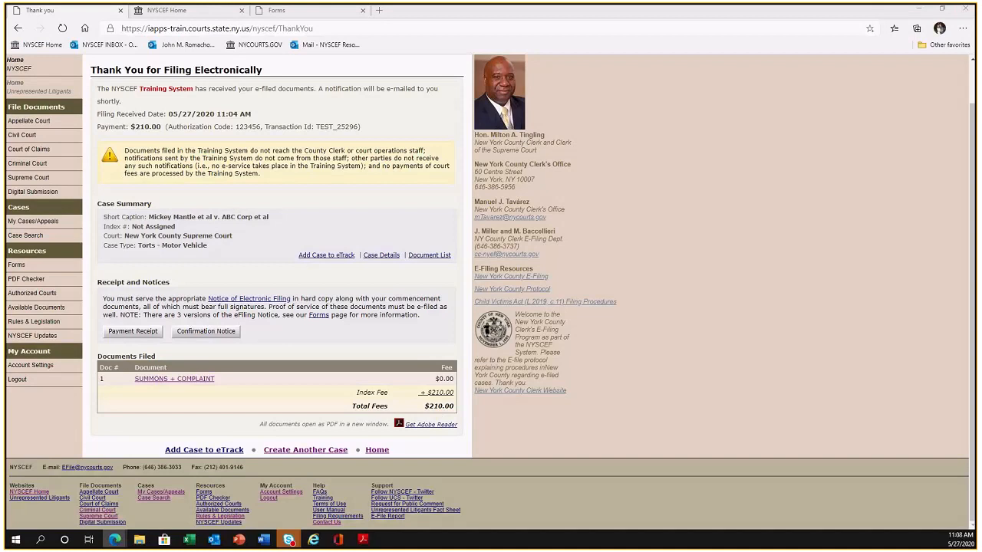
key("alt+Tab")
key("super+Up")
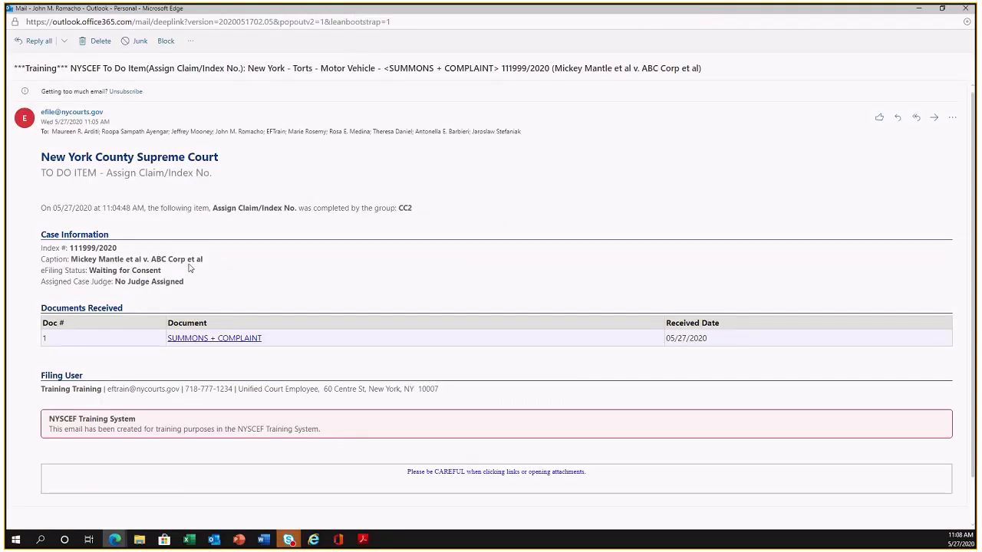
left_click(965, 7)
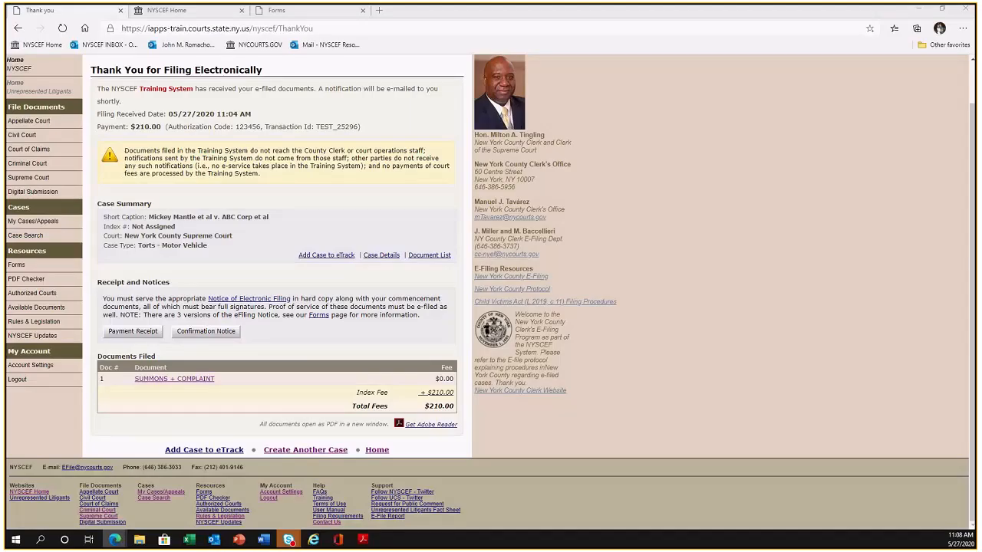
key("alt+Tab")
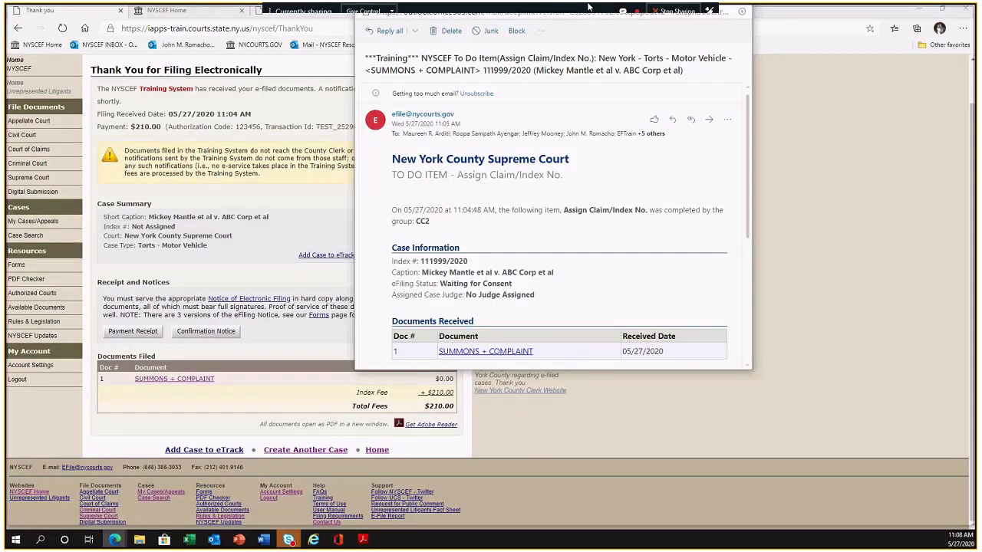
double_click(588, 6)
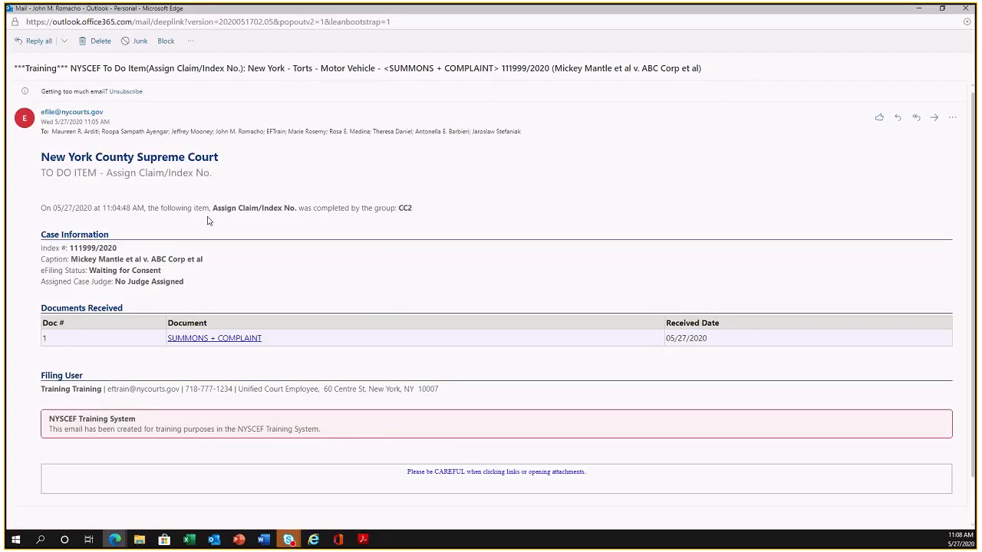
left_click_drag(70, 248, 123, 260)
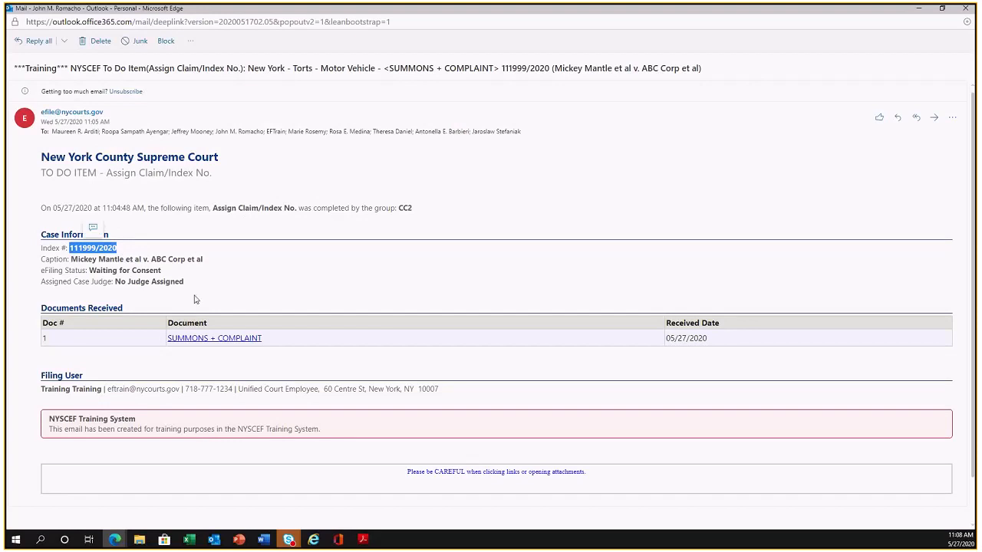
left_click(121, 258)
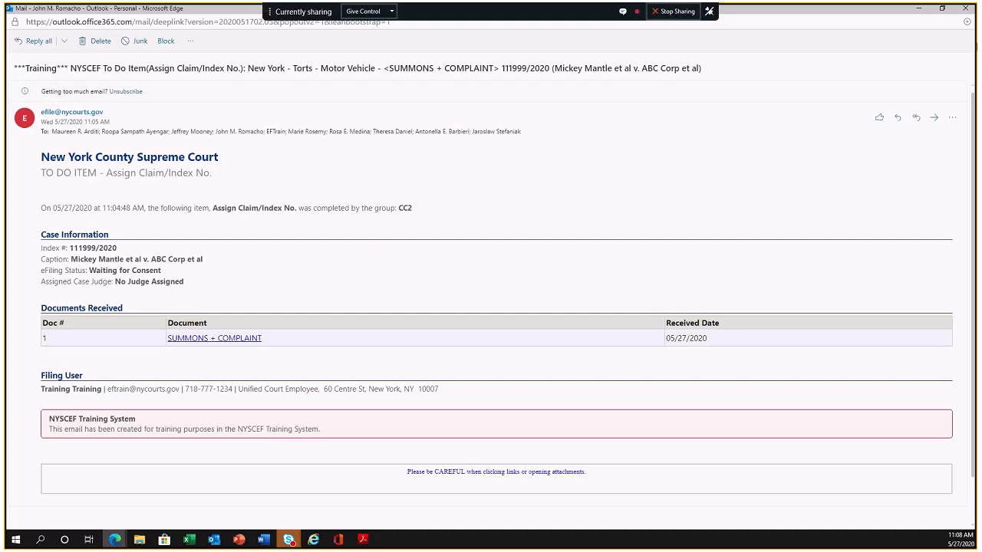
left_click(973, 7)
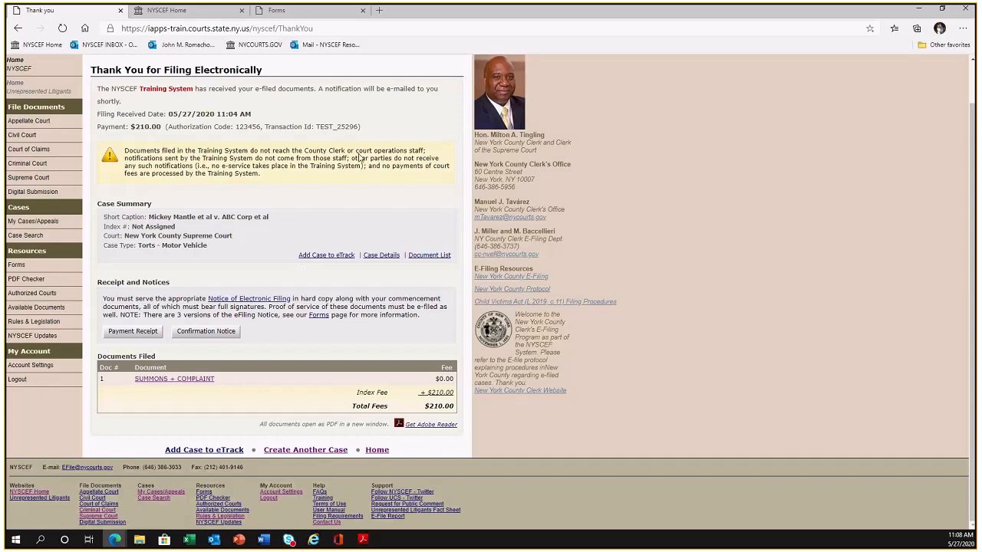
Step: Close the extra Forms and NYSCEF Home tabs and log out of the training site
left_click(362, 10)
left_click(238, 15)
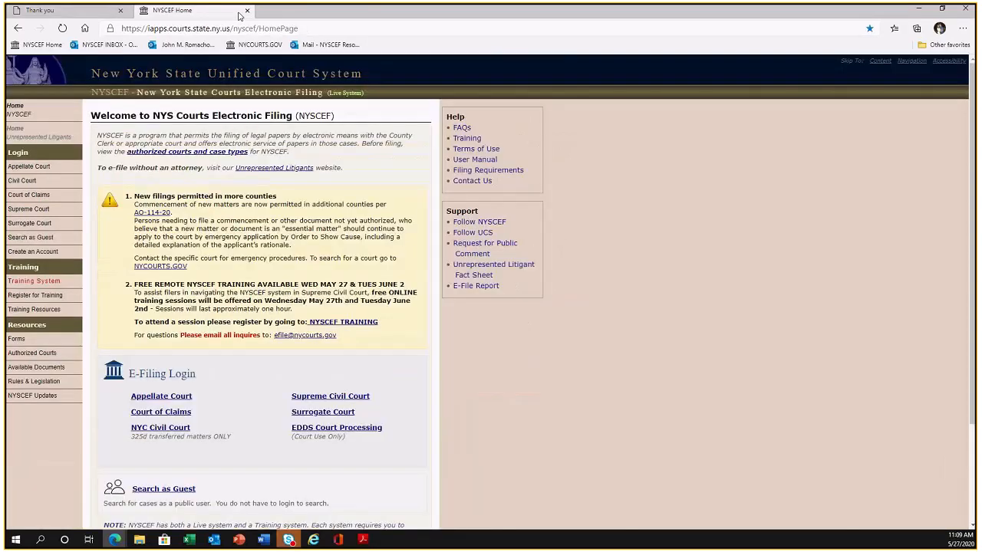
left_click(244, 12)
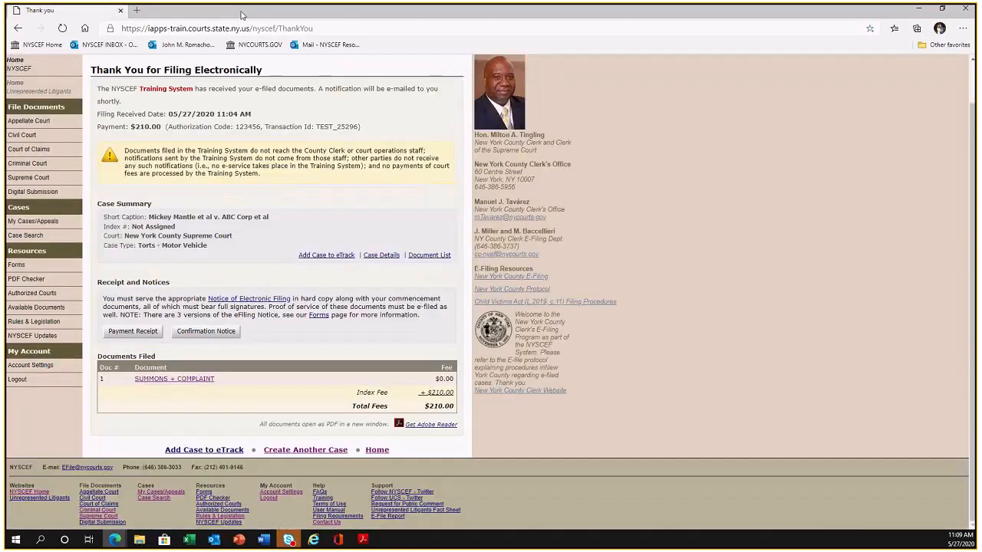
scroll(74, 108, "up", 1)
left_click(49, 118)
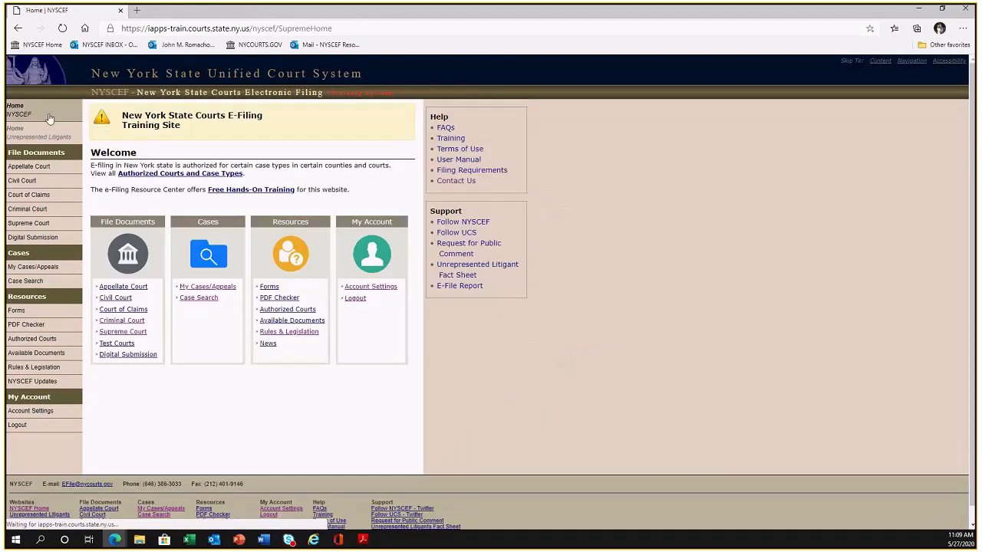
left_click(355, 298)
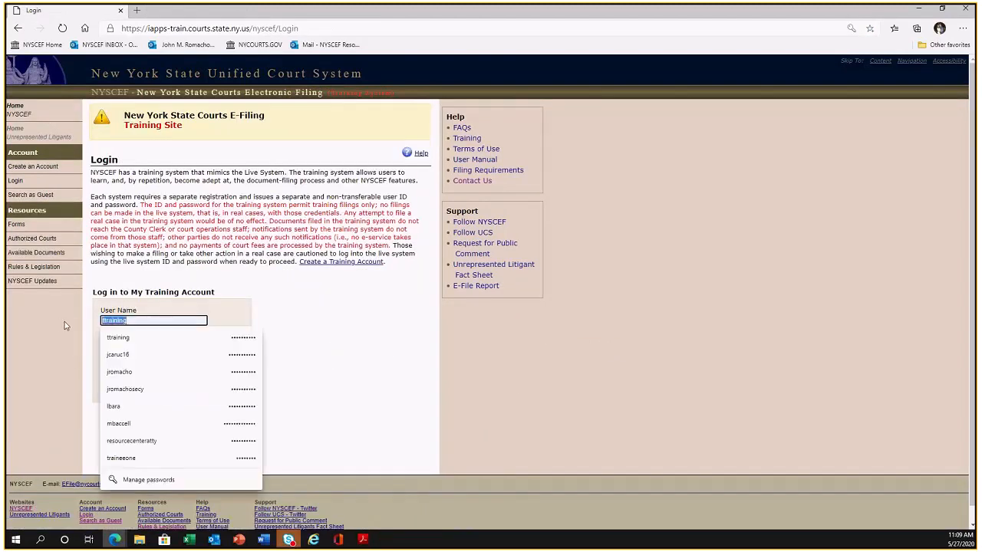
Step: Log in with the saved training account and start a Supreme Court filing to an existing case
type("tr")
left_click(140, 341)
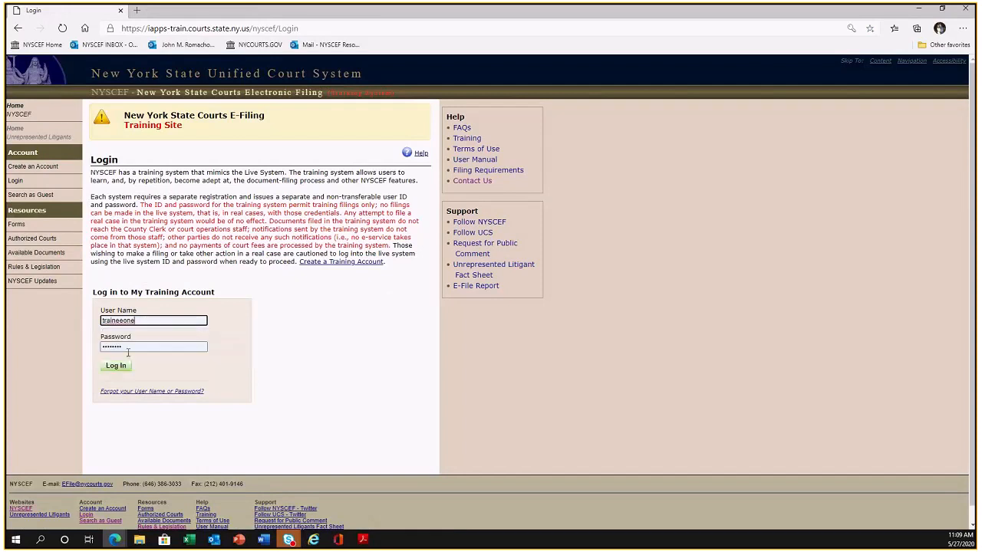
left_click(116, 366)
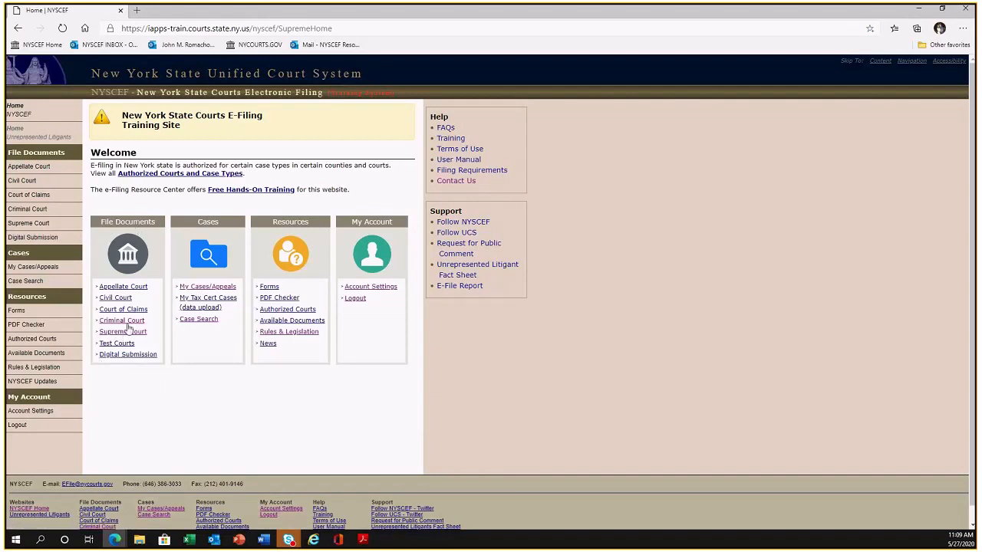
left_click(126, 332)
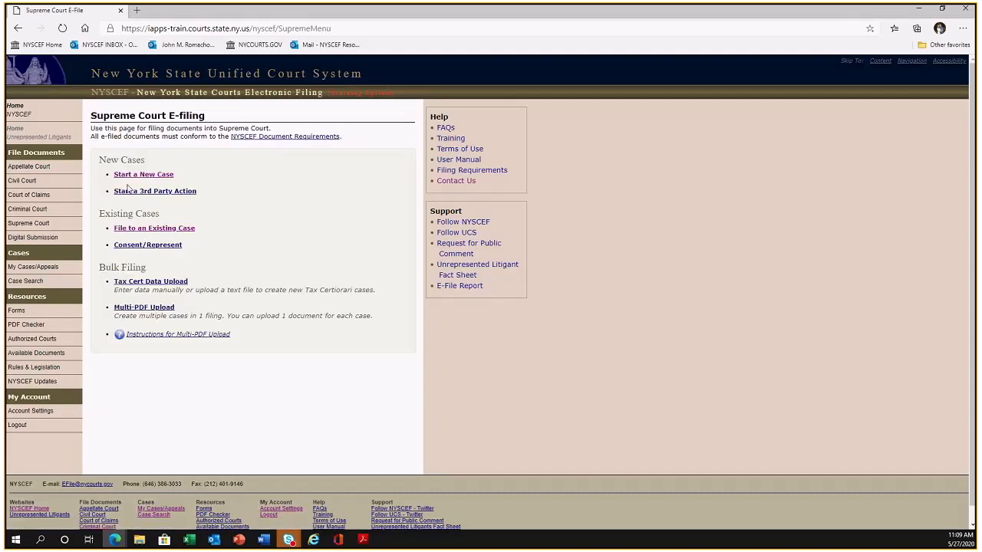
left_click(152, 229)
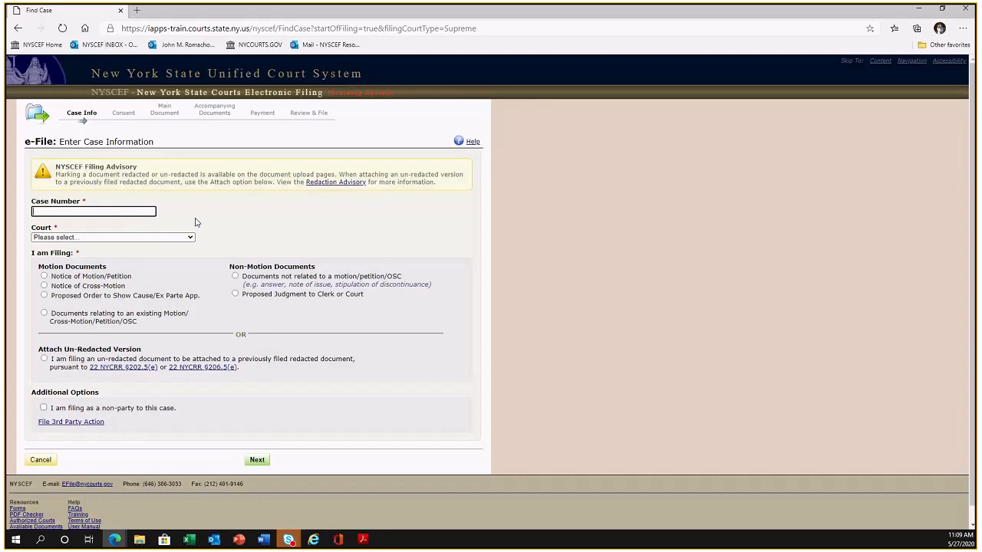
Step: Enter case number 111999/2020 and choose New York County Supreme Court as the court
left_click(90, 211)
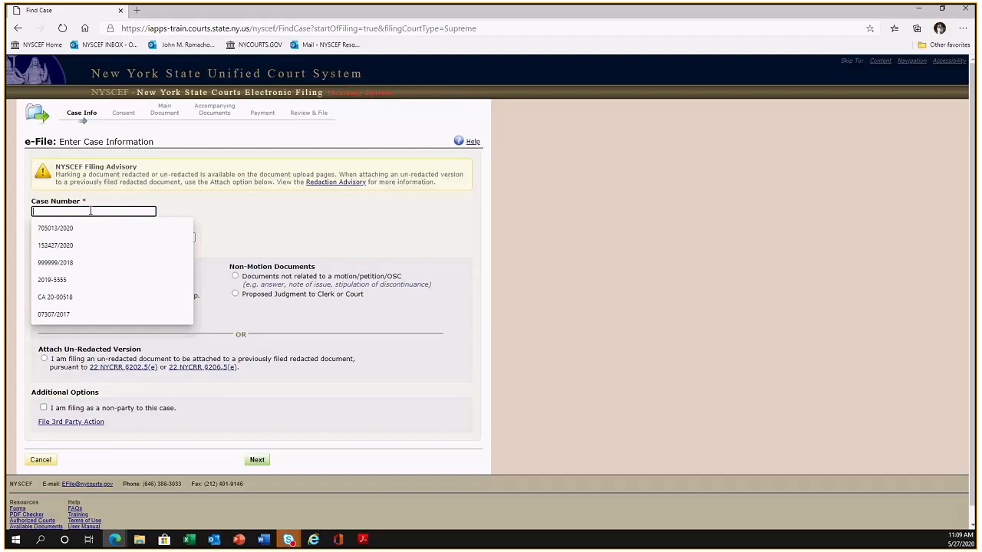
type("111")
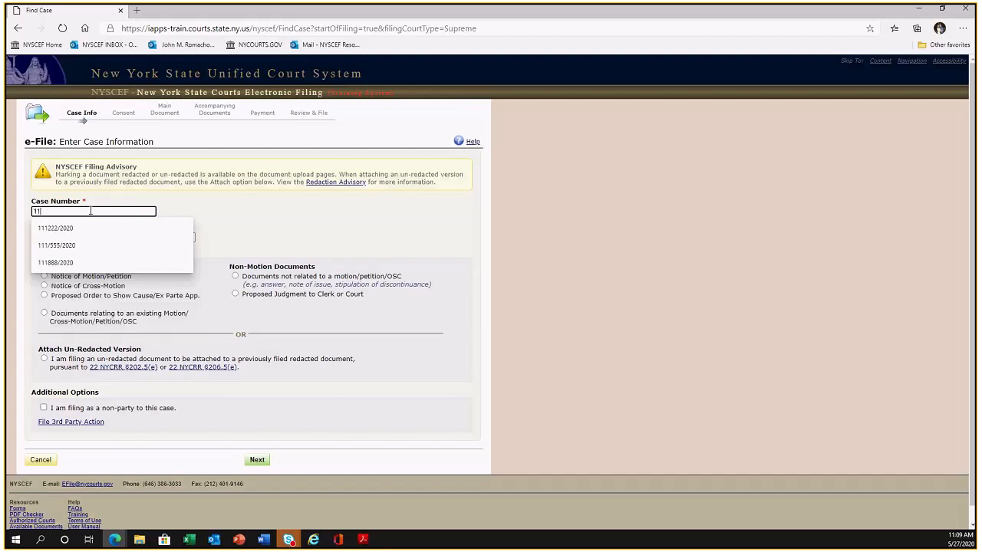
type("999")
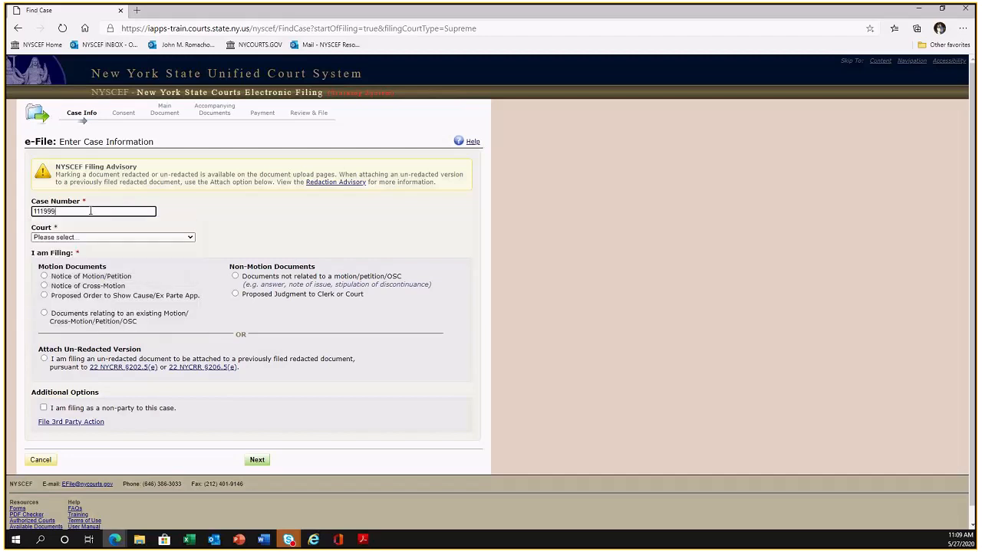
type("/2020")
left_click(92, 238)
scroll(86, 382, "down", 3)
scroll(86, 382, "down", 5)
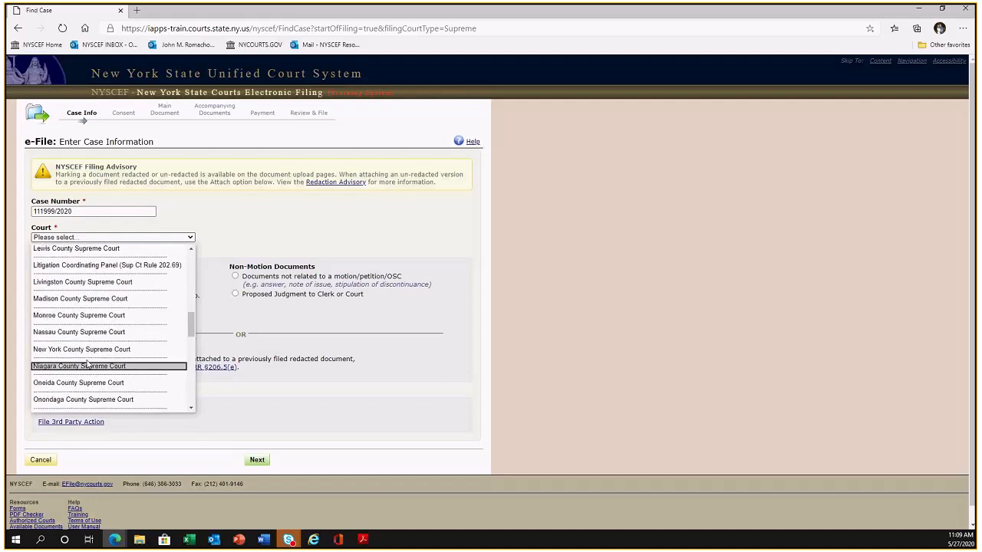
left_click(92, 349)
left_click(191, 255)
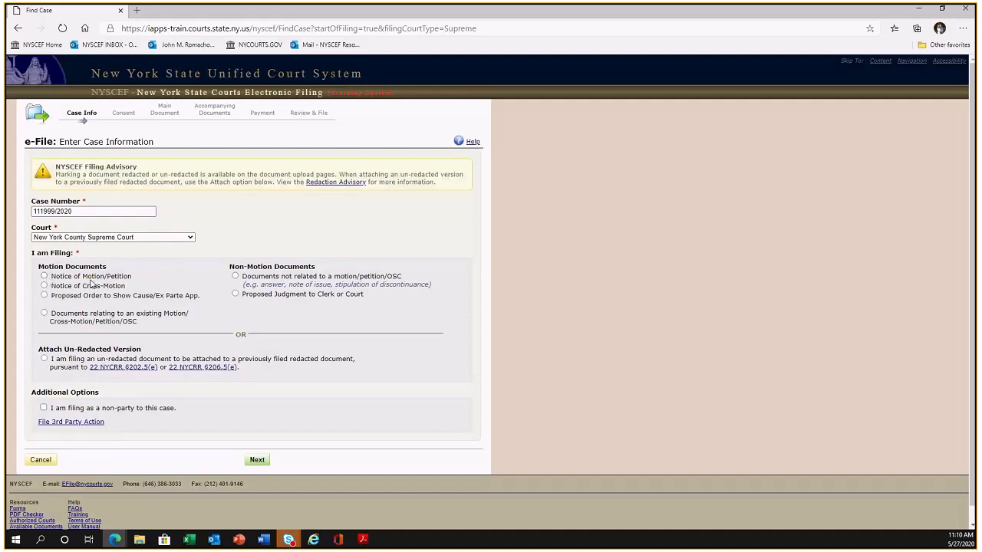
Step: Choose Notice of Motion/Petition as the filing type, leaving non-party unmarked, and continue
left_click(46, 280)
left_click_drag(230, 269, 268, 281)
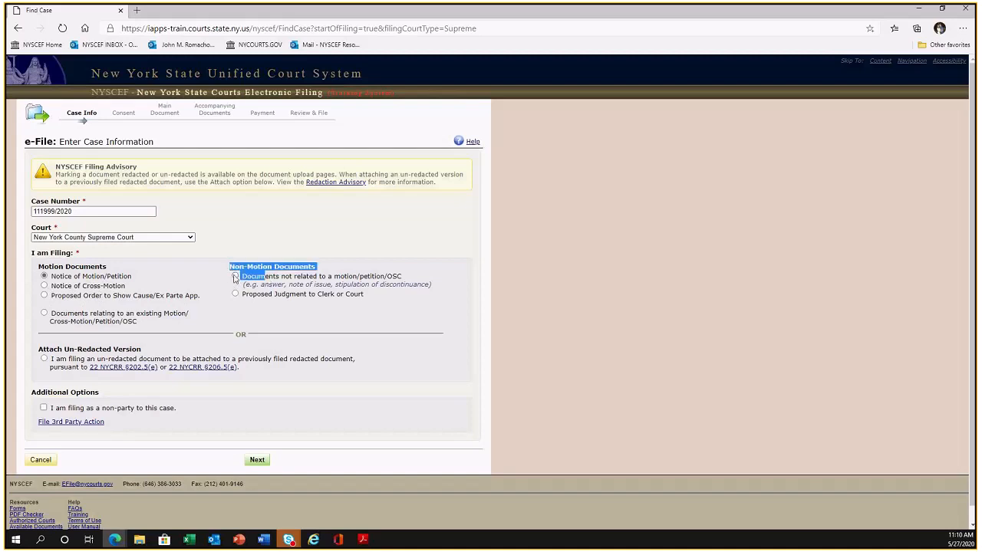
left_click(257, 308)
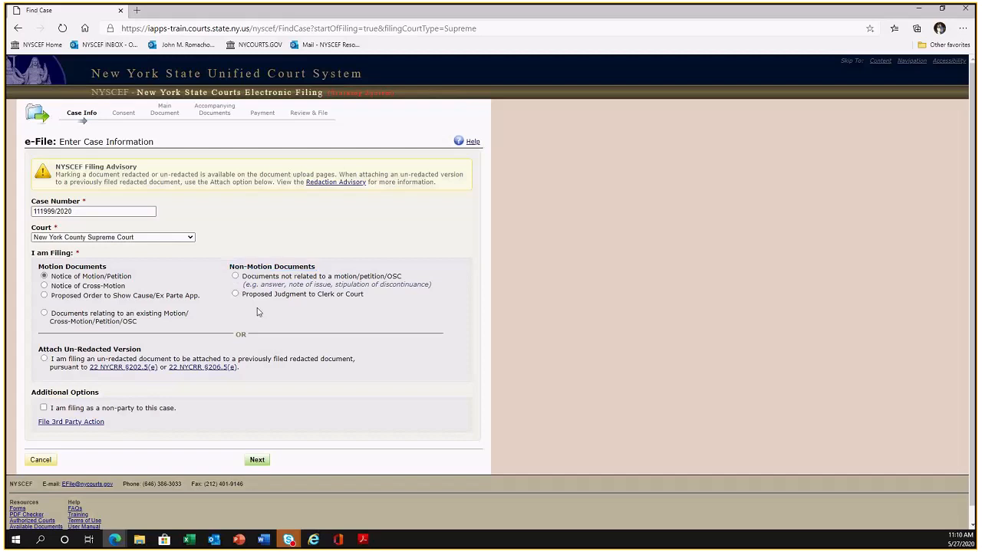
scroll(222, 377, "down", 1)
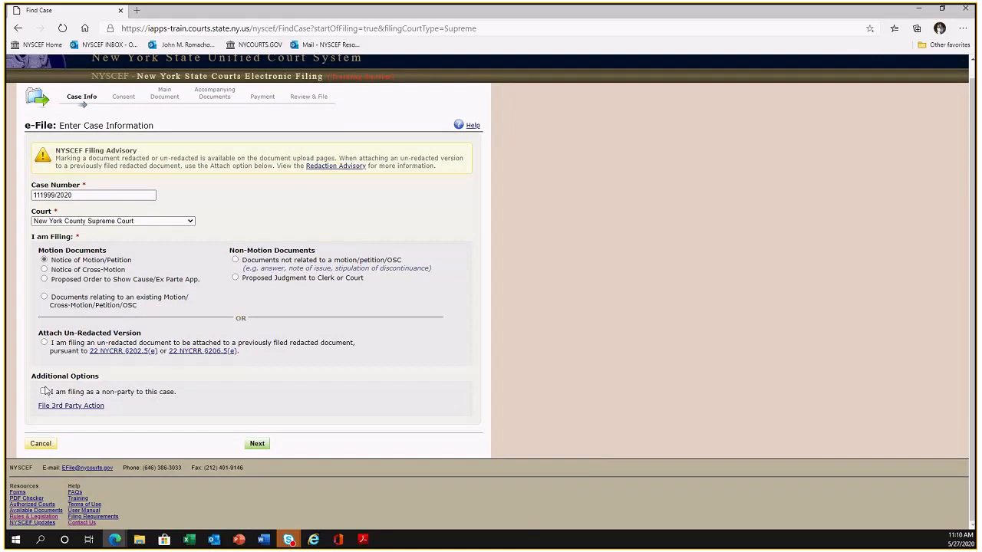
left_click_drag(98, 376, 29, 375)
left_click(134, 382)
left_click(43, 392)
left_click(44, 392)
left_click(252, 444)
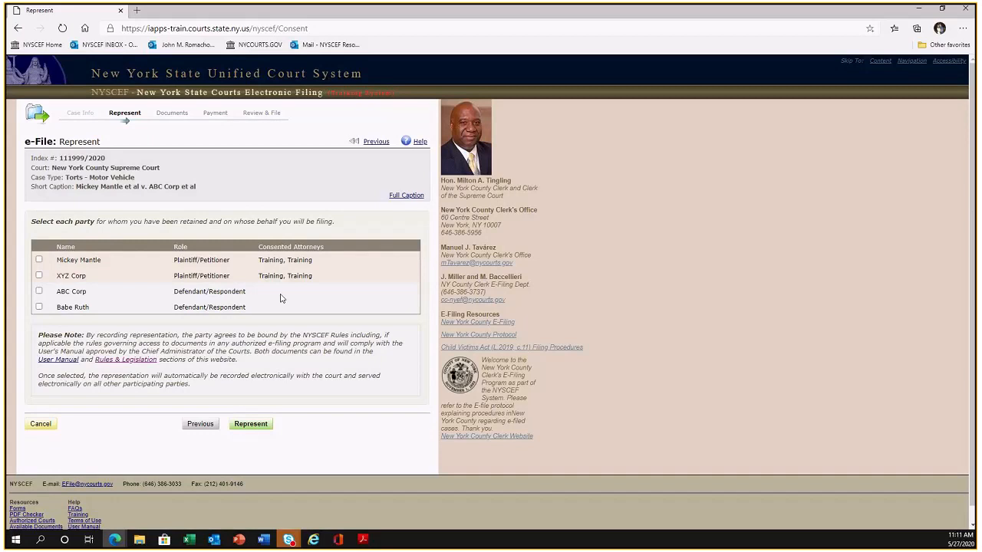
Step: Represent ABC Corp and the second defendant on case 111999/2020
left_click_drag(320, 281, 57, 261)
left_click(256, 295)
left_click(39, 291)
left_click(41, 307)
left_click(252, 425)
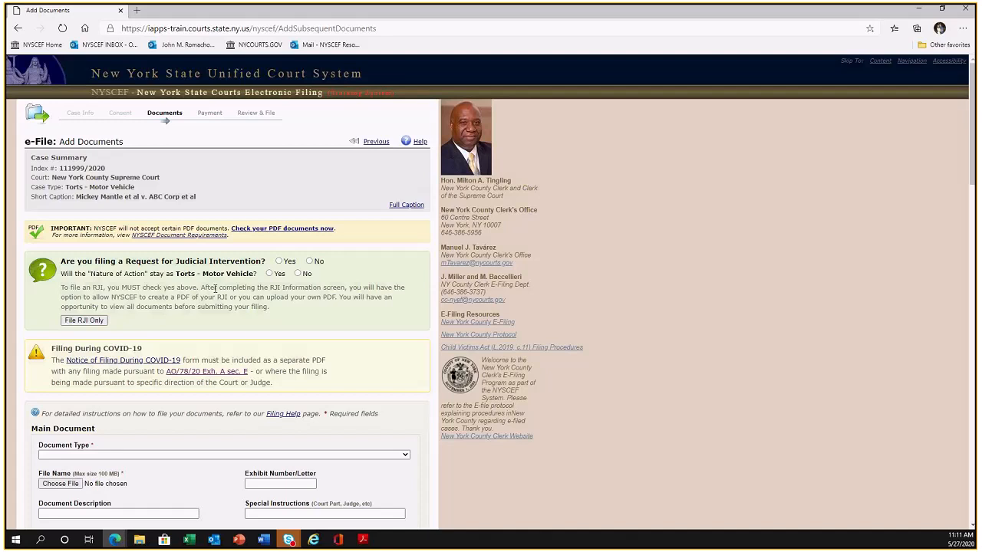
Step: Answer Yes to filing an RJI and set the main document type to NOTICE OF MOTION
left_click(281, 262)
scroll(269, 299, "down", 1)
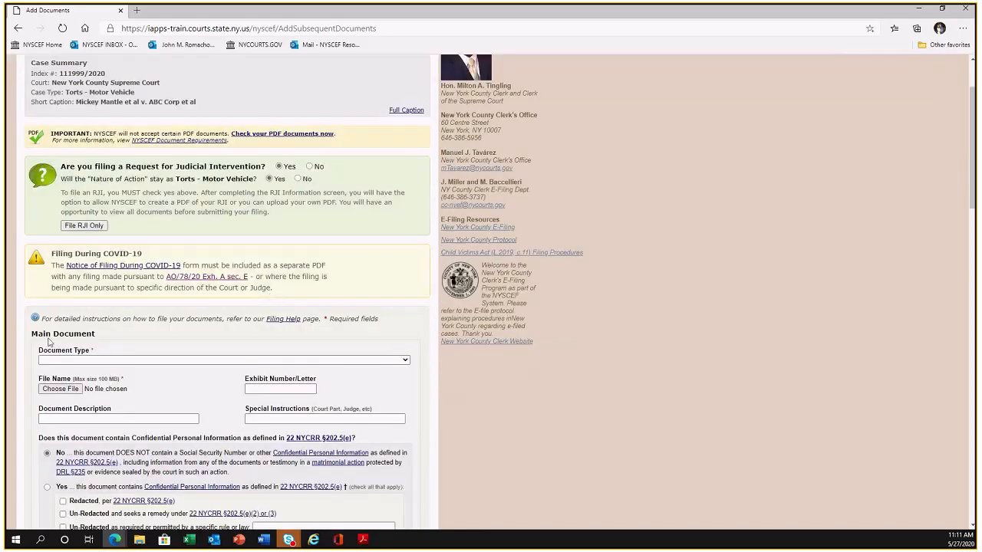
left_click(109, 359)
scroll(110, 361, "down", 1)
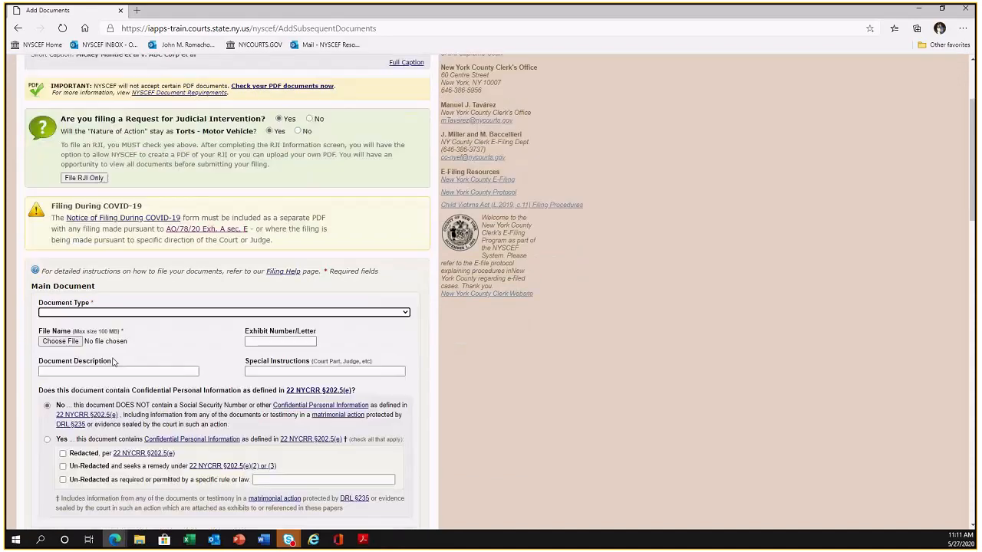
left_click(114, 313)
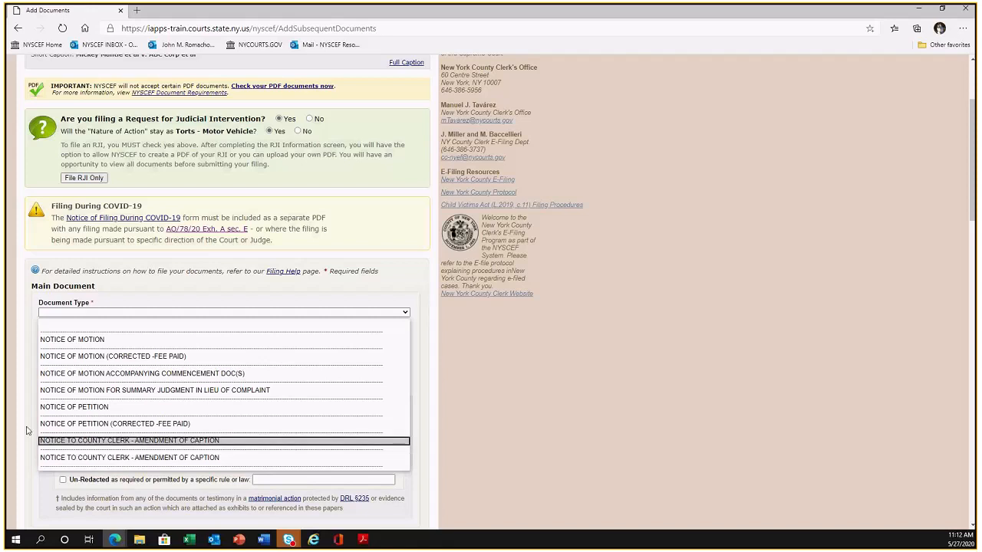
left_click(89, 338)
Step: Attach Noticeofmotion.pdf as the main document
left_click(69, 342)
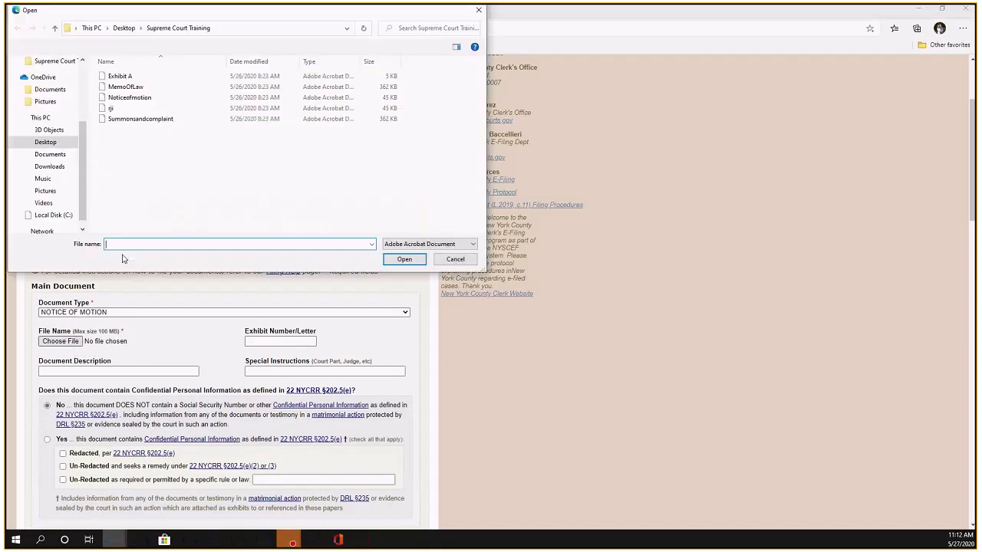
left_click(130, 101)
left_click(398, 262)
scroll(183, 346, "down", 1)
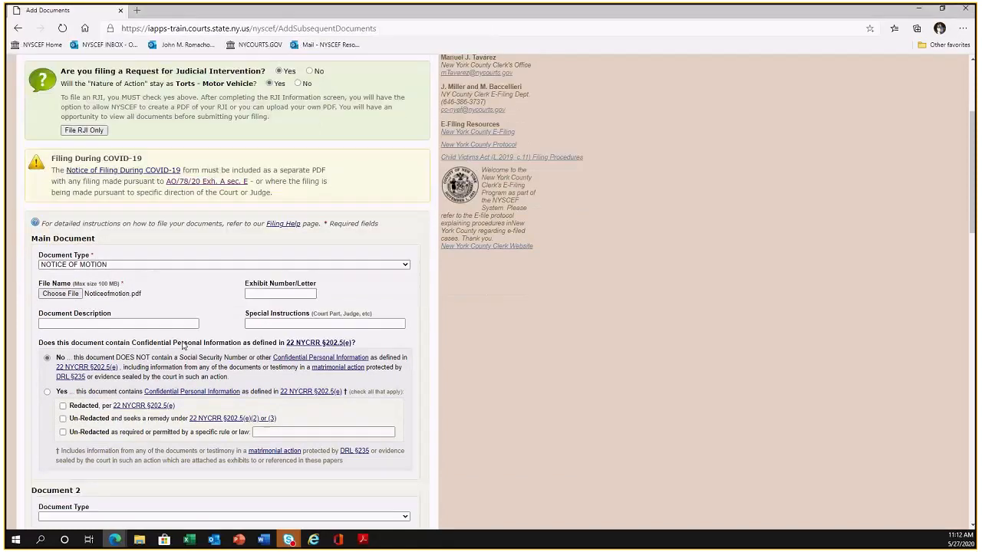
scroll(183, 346, "down", 1)
scroll(183, 340, "down", 1)
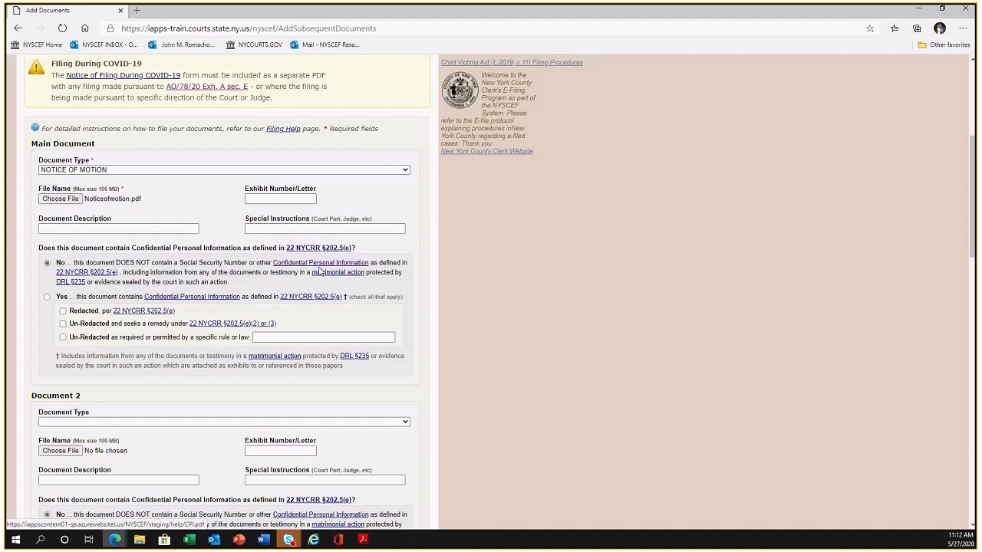
left_click(47, 299)
left_click(63, 311)
left_click(63, 311)
left_click(63, 323)
left_click(64, 325)
left_click(63, 337)
left_click(272, 338)
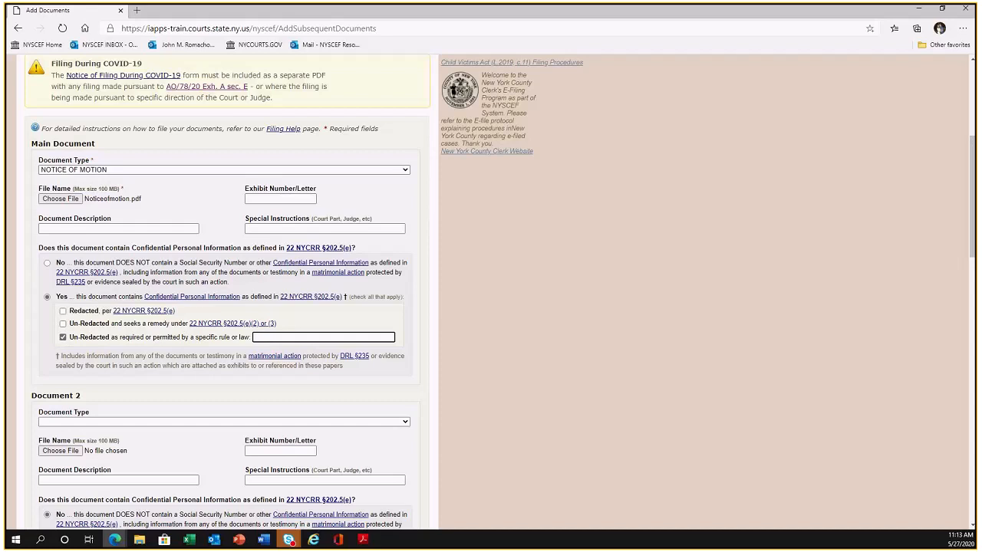
left_click(63, 338)
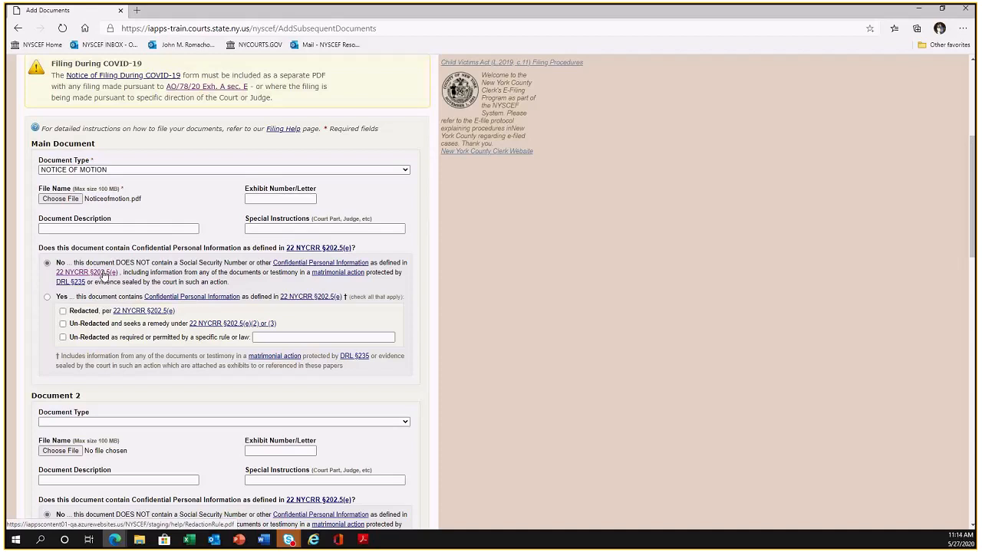
scroll(105, 349, "down", 1)
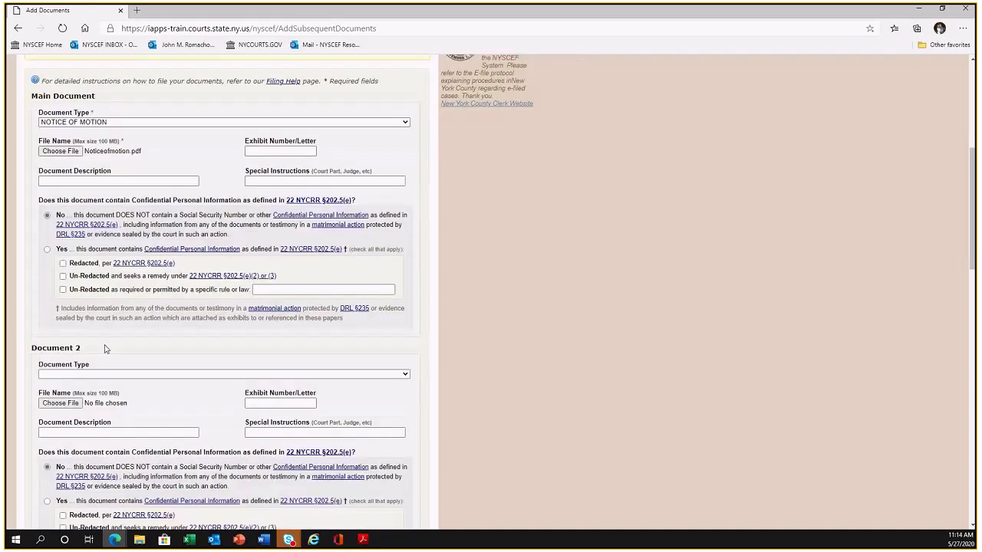
Step: Set Document 2 to MEMORANDUM OF LAW and attach MemoOfLaw.pdf
left_click(105, 374)
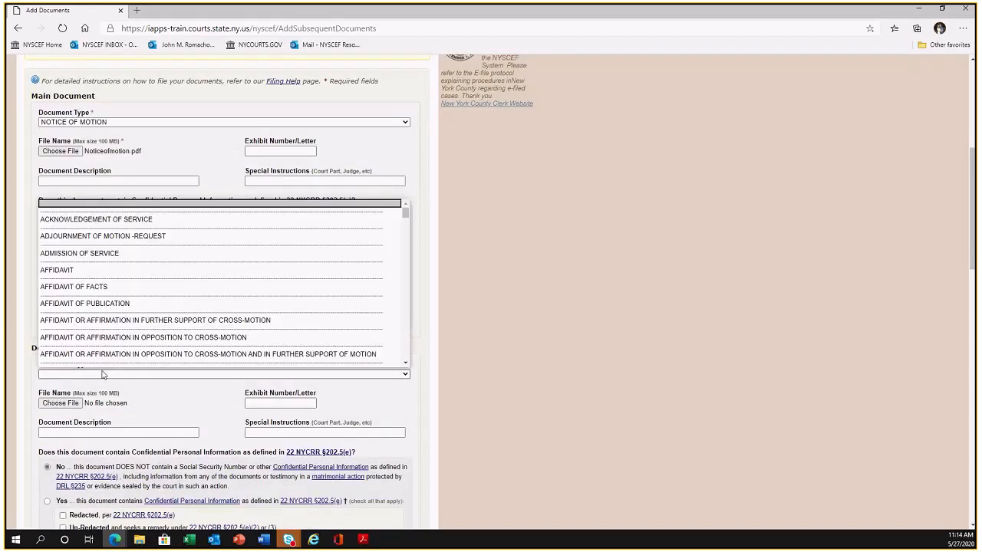
key("m")
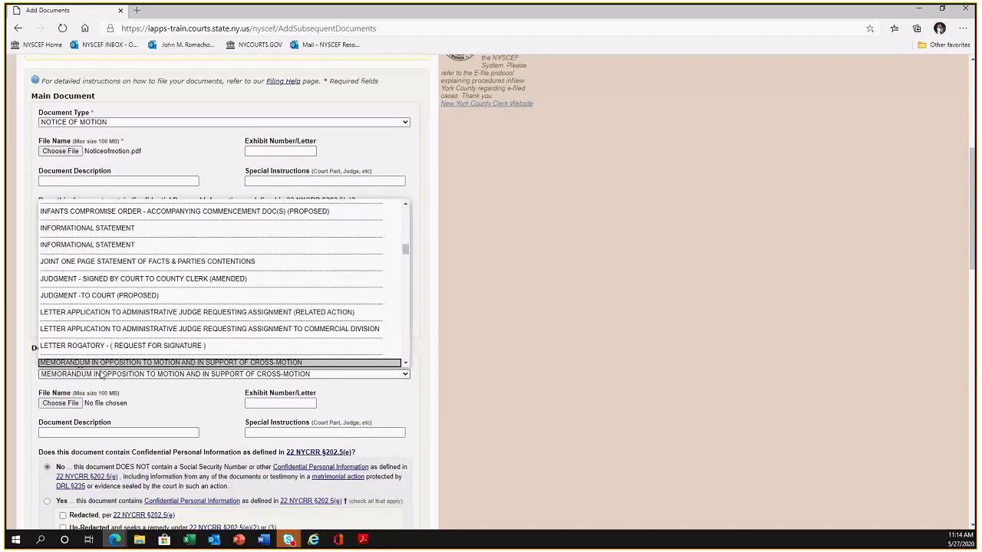
scroll(120, 273, "down", 1)
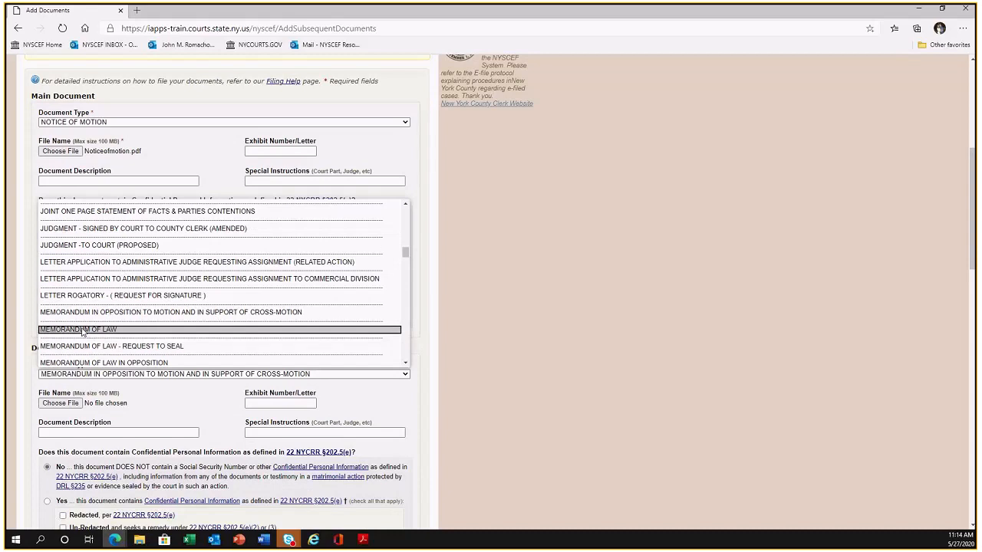
left_click(83, 330)
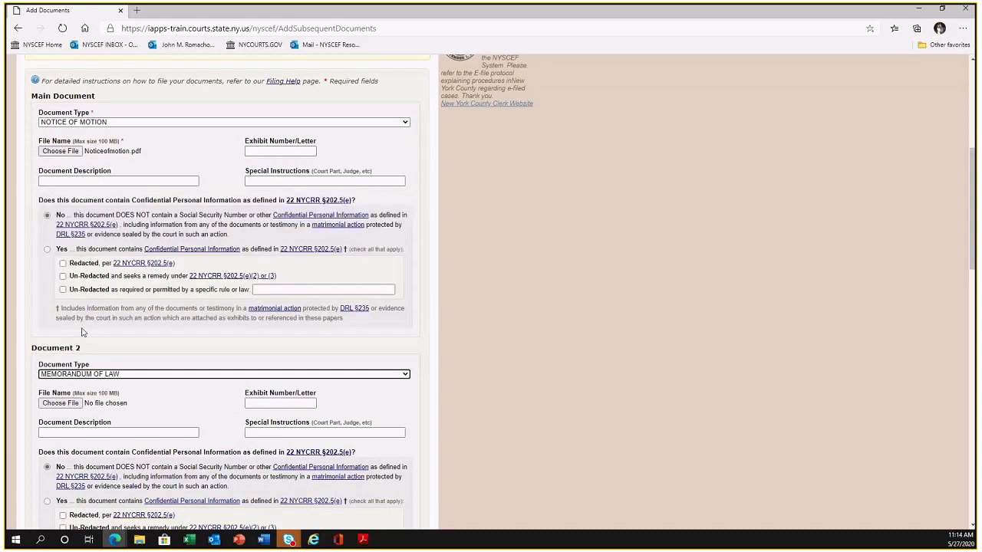
scroll(194, 267, "down", 1)
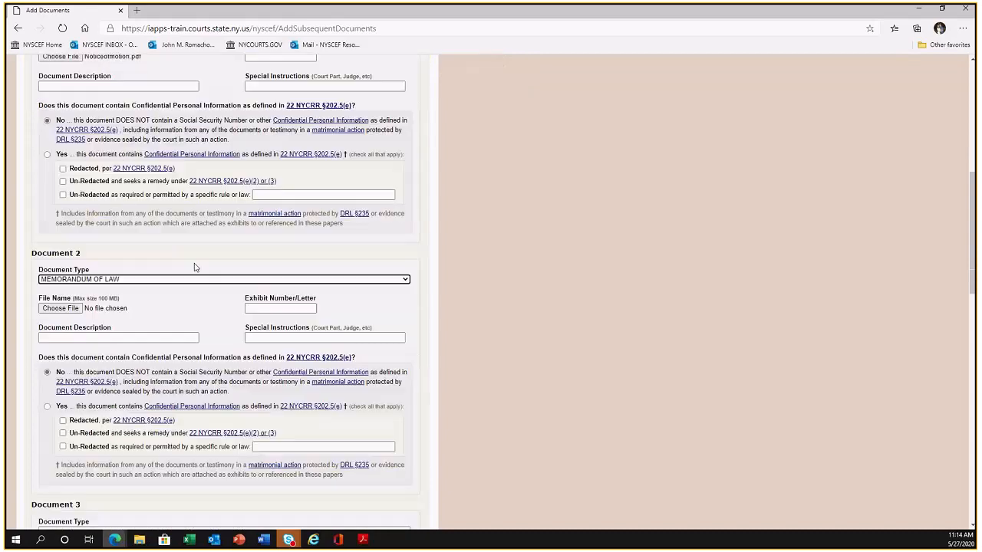
left_click(197, 279)
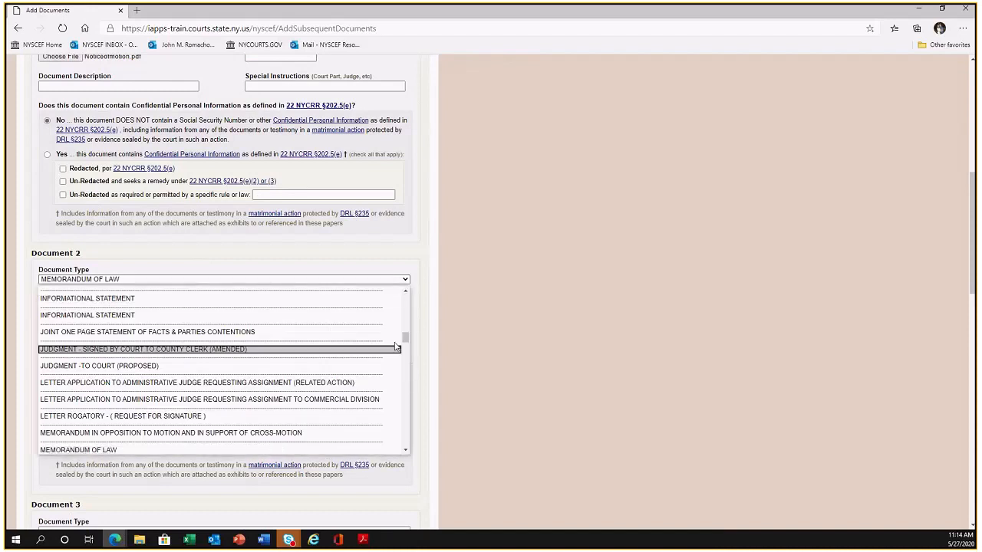
mouse_move(405, 342)
left_mouse_down()
mouse_move(405, 303)
mouse_move(406, 347)
left_mouse_up()
scroll(406, 347, "up", 2)
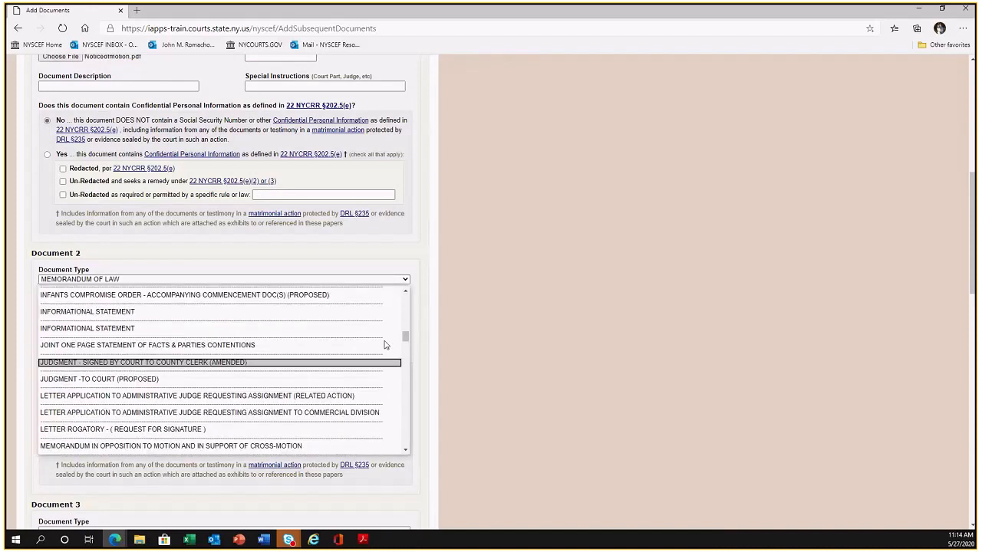
scroll(79, 417, "down", 1)
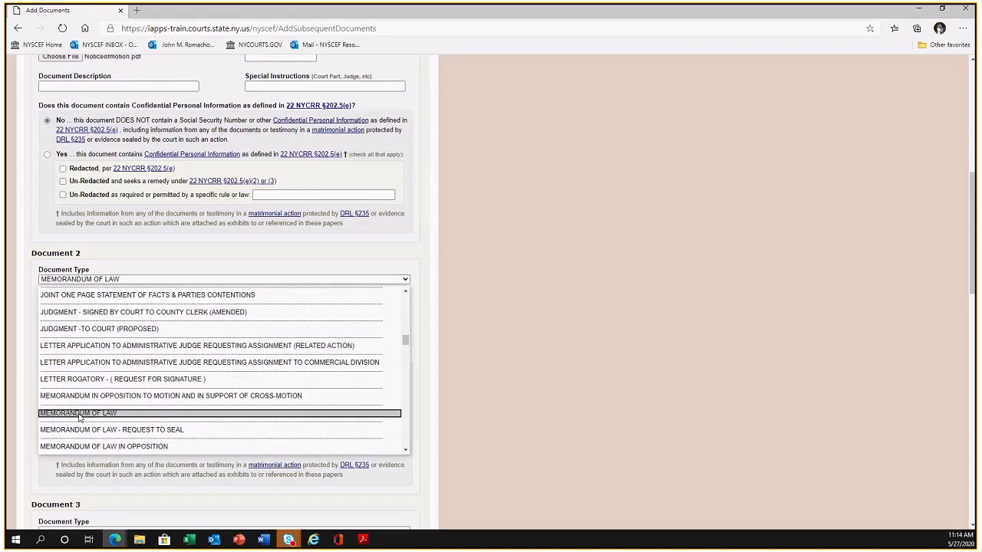
left_click(79, 417)
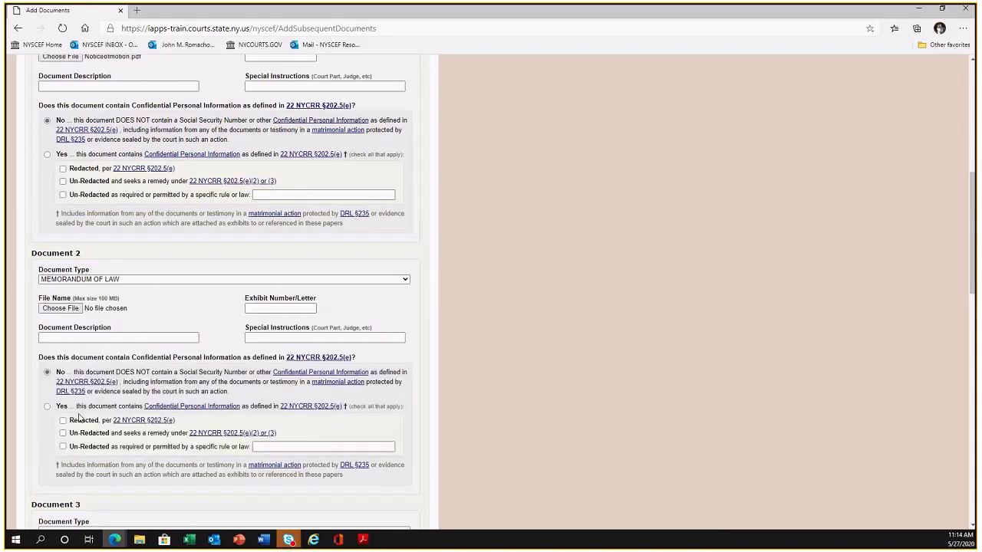
left_click(73, 310)
left_click(127, 86)
left_click(401, 261)
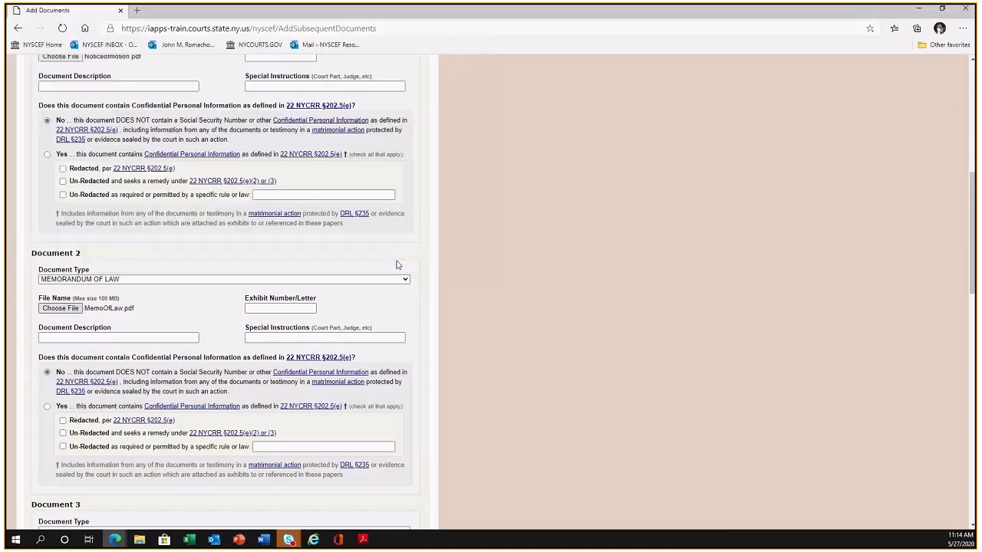
Step: Set Document 3's type to EXHIBIT(S)
scroll(153, 361, "down", 3)
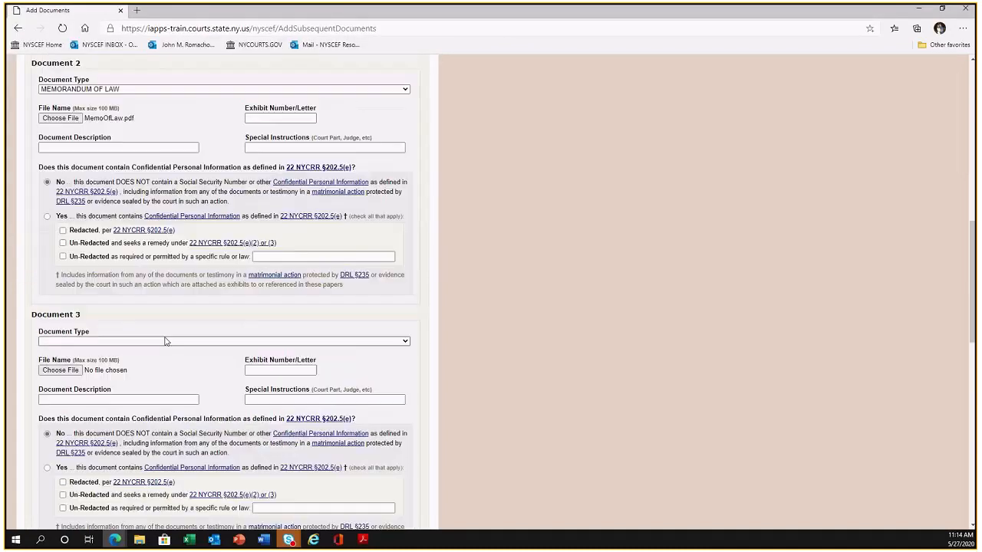
left_click(165, 341)
type("e")
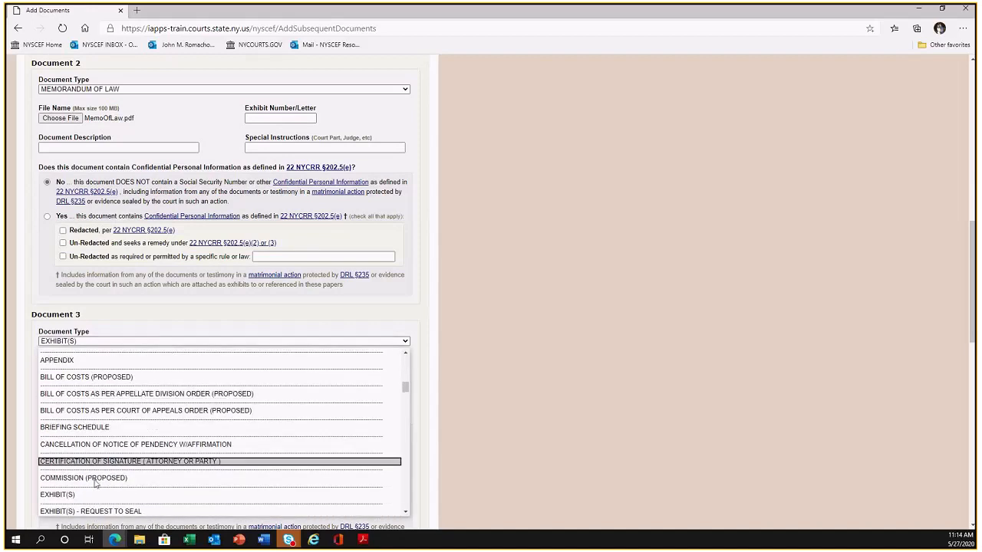
left_click(76, 496)
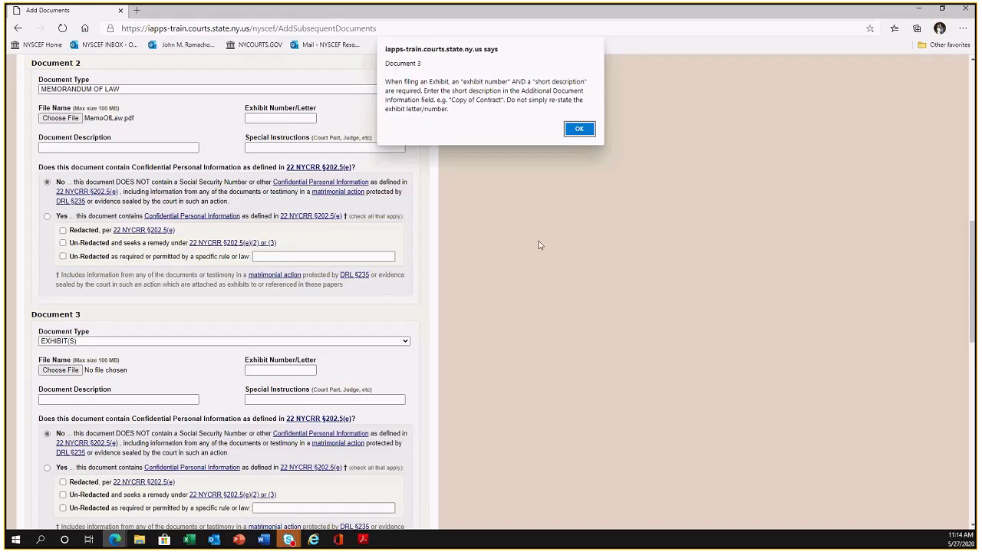
Step: Dismiss the exhibit notice and give Document 3 exhibit letter A, description Accident Report
key("Return")
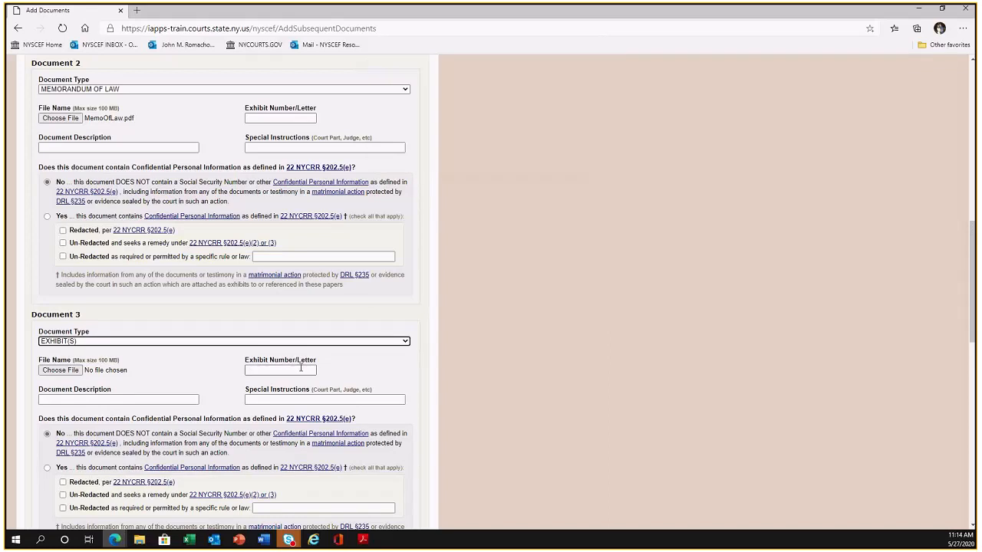
left_click(302, 370)
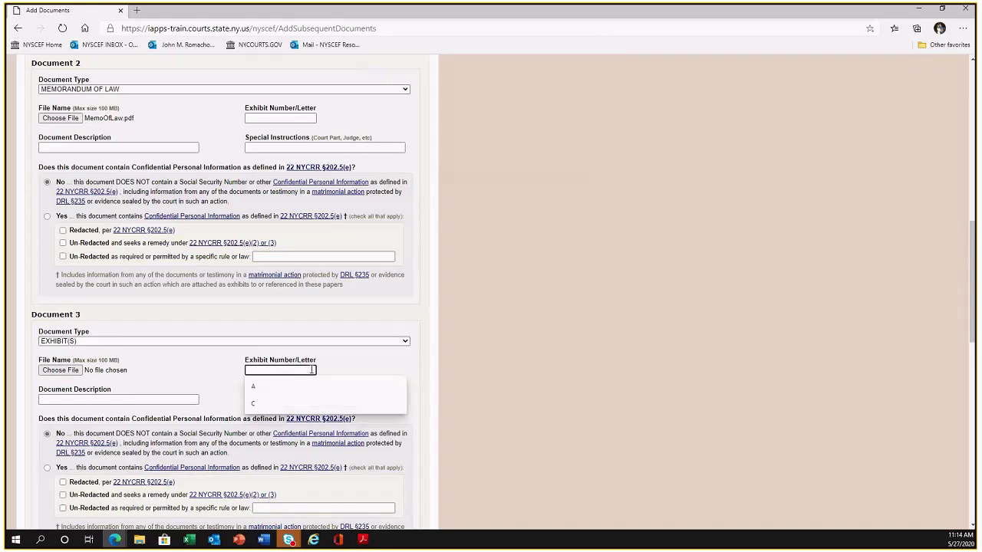
type("A")
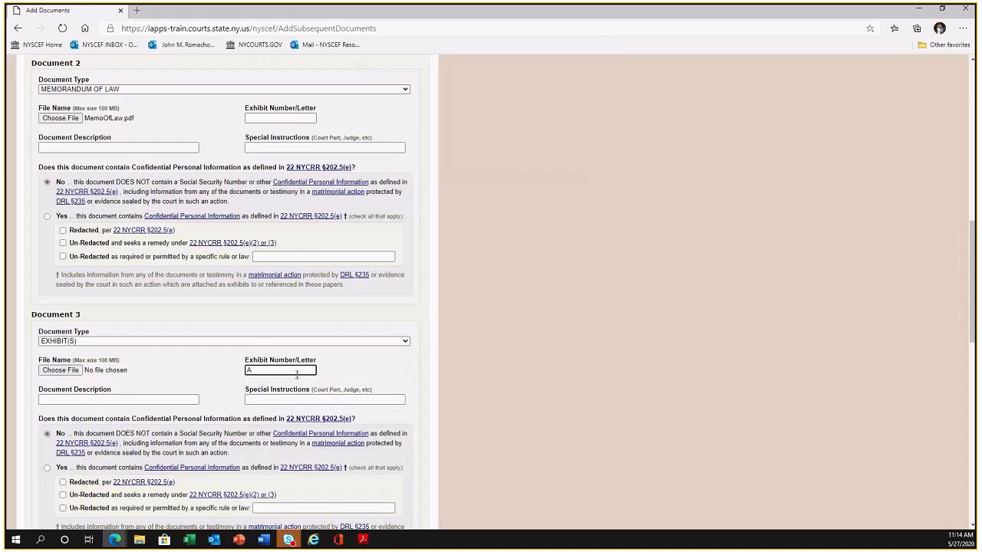
left_click(124, 401)
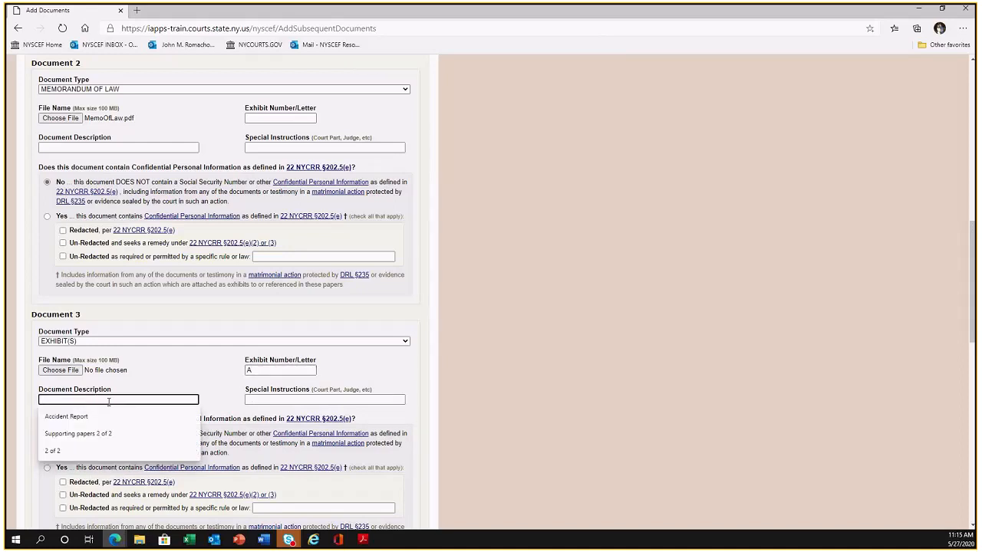
left_click(78, 416)
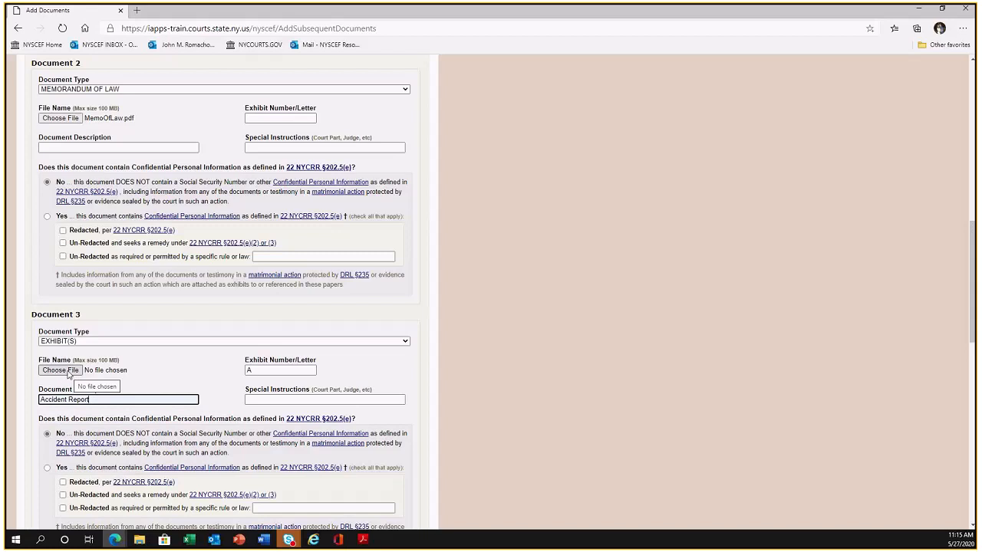
Step: Attach the Exhibit A file to Document 3 and proceed to Add Motion Information
left_click(67, 371)
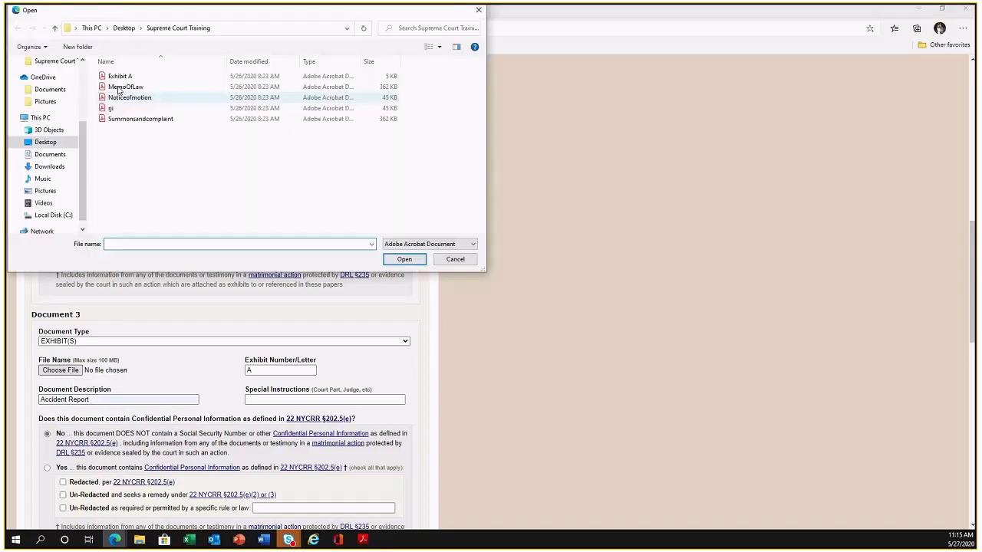
left_click(129, 76)
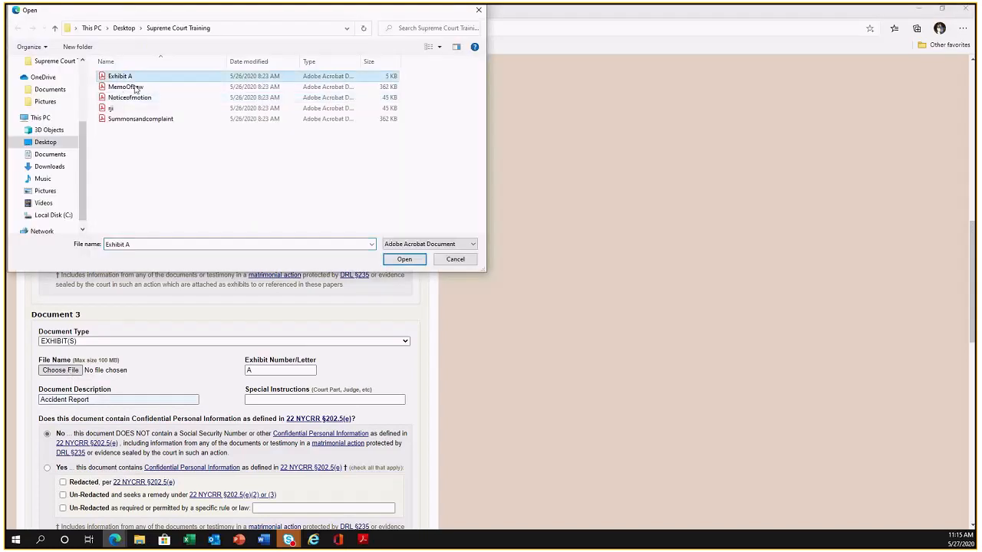
left_click(393, 260)
scroll(120, 398, "up", 3)
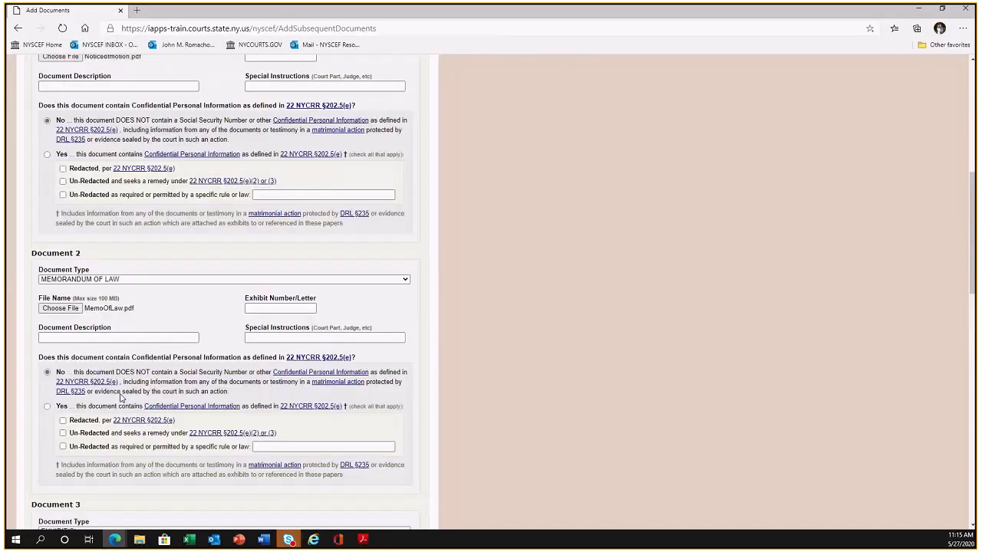
scroll(120, 398, "down", 3)
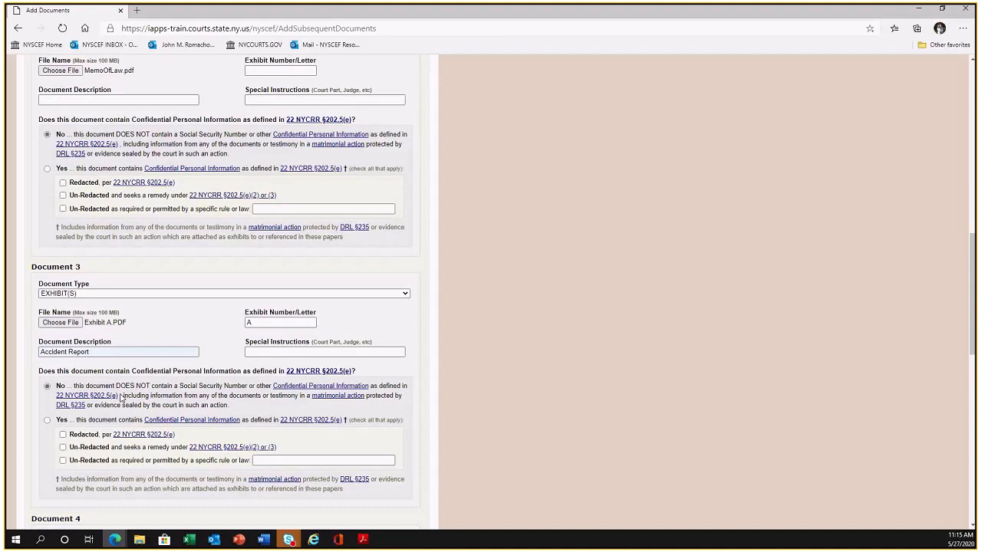
scroll(120, 398, "down", 1)
scroll(120, 398, "down", 4)
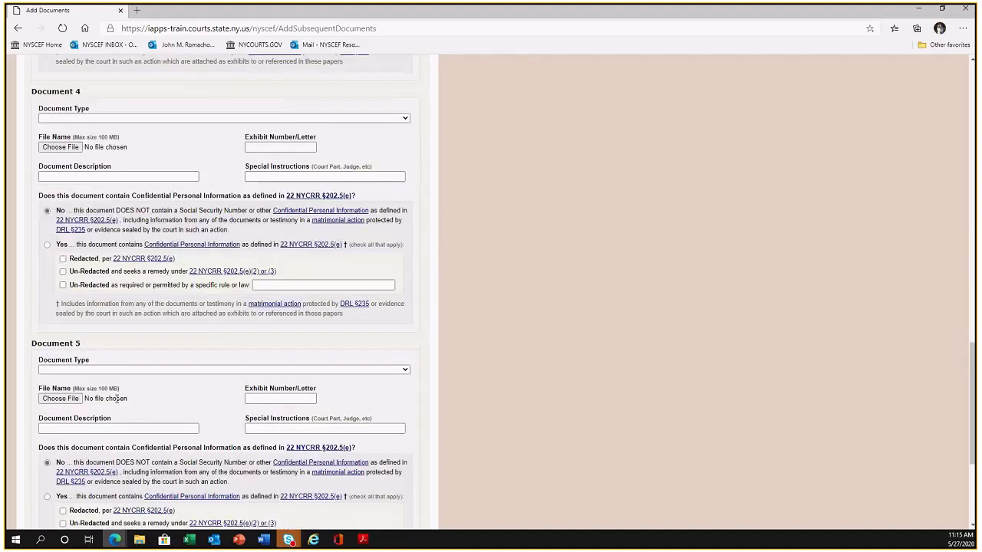
scroll(121, 398, "down", 3)
left_click(253, 446)
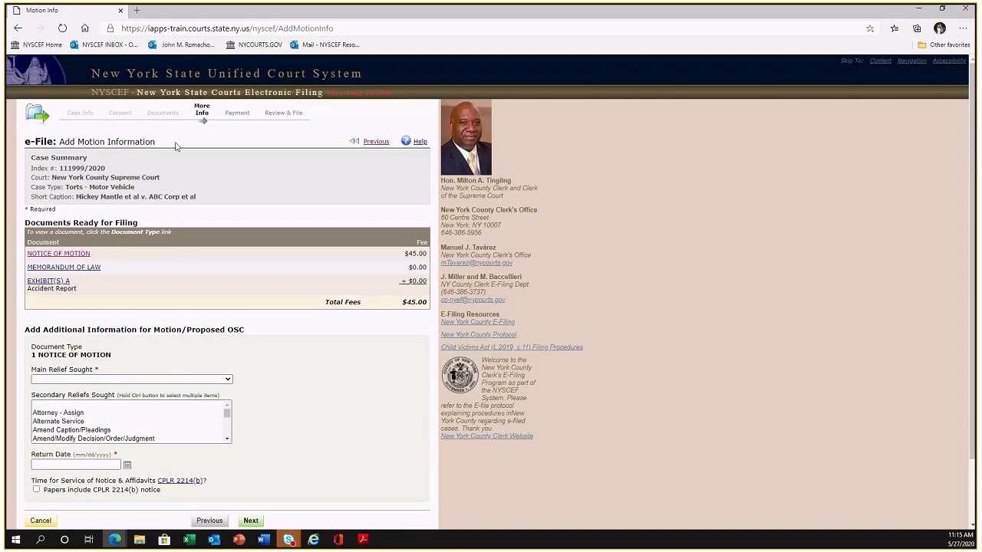
Step: Set the main relief sought to Dismiss, replacing an initial Miscellaneous choice
left_click_drag(75, 157, 59, 142)
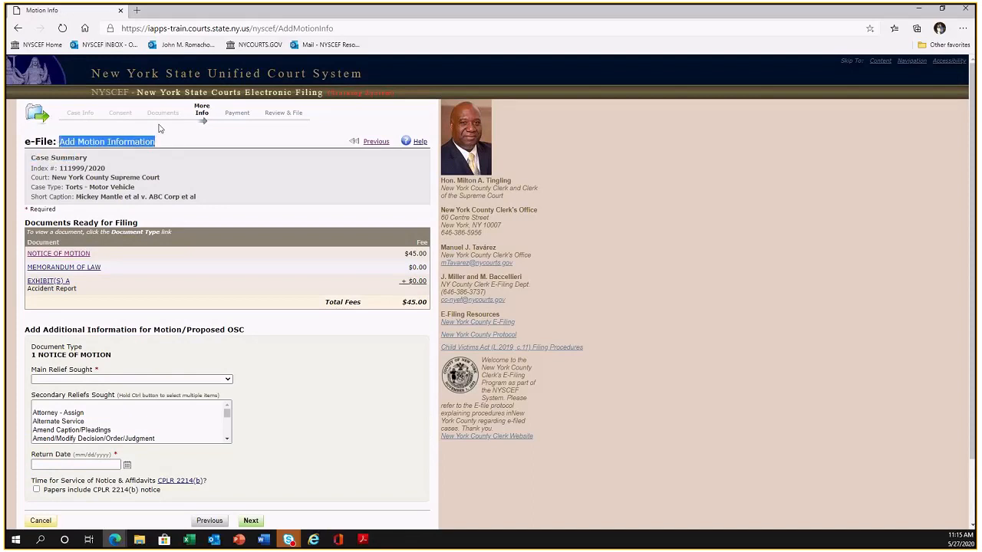
left_click(193, 178)
scroll(196, 346, "down", 1)
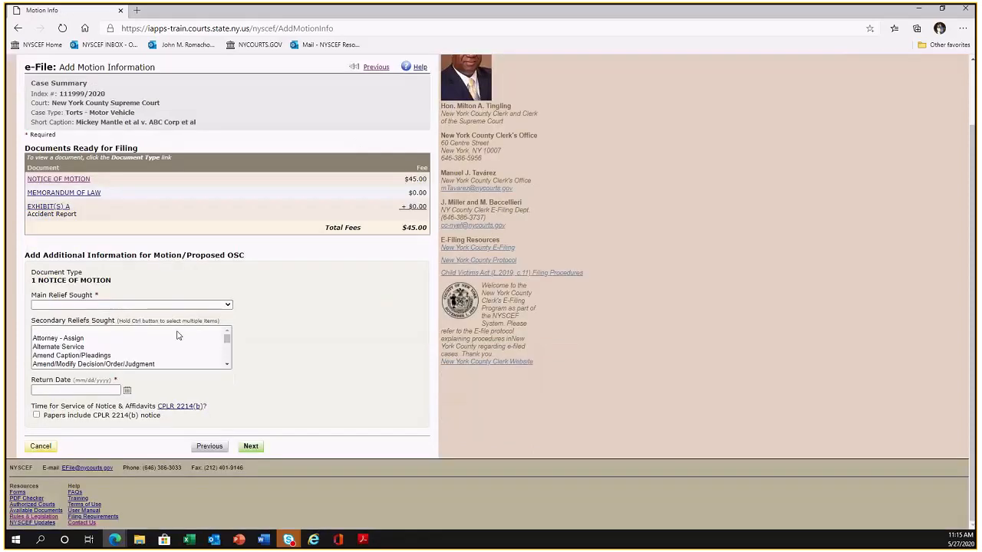
left_click(163, 379)
key("d")
scroll(159, 328, "down", 2)
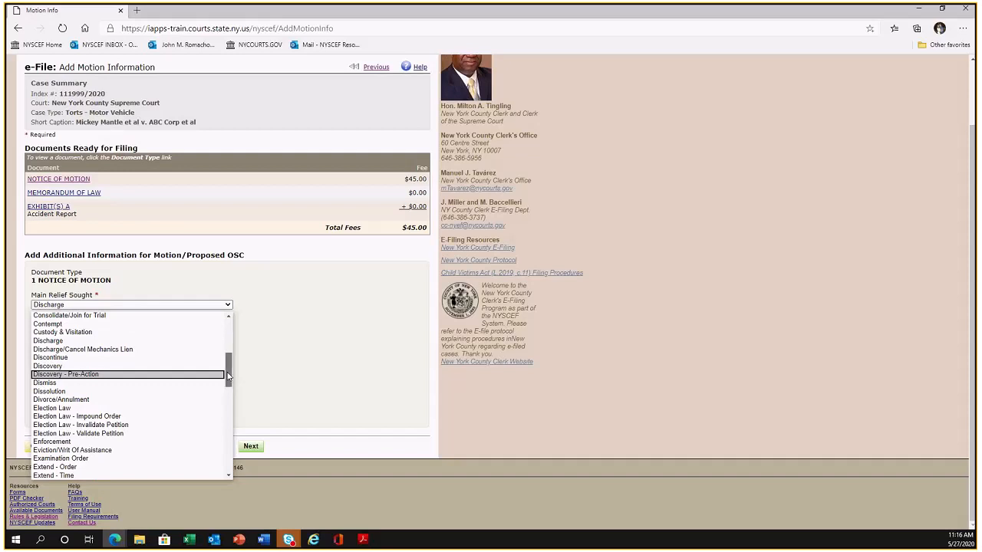
left_click_drag(227, 376, 227, 424)
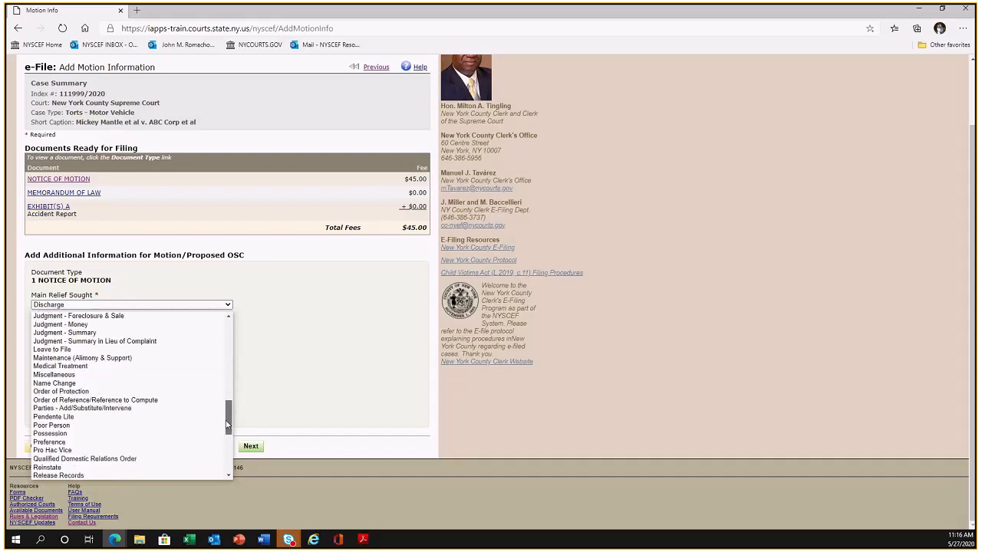
left_click(66, 375)
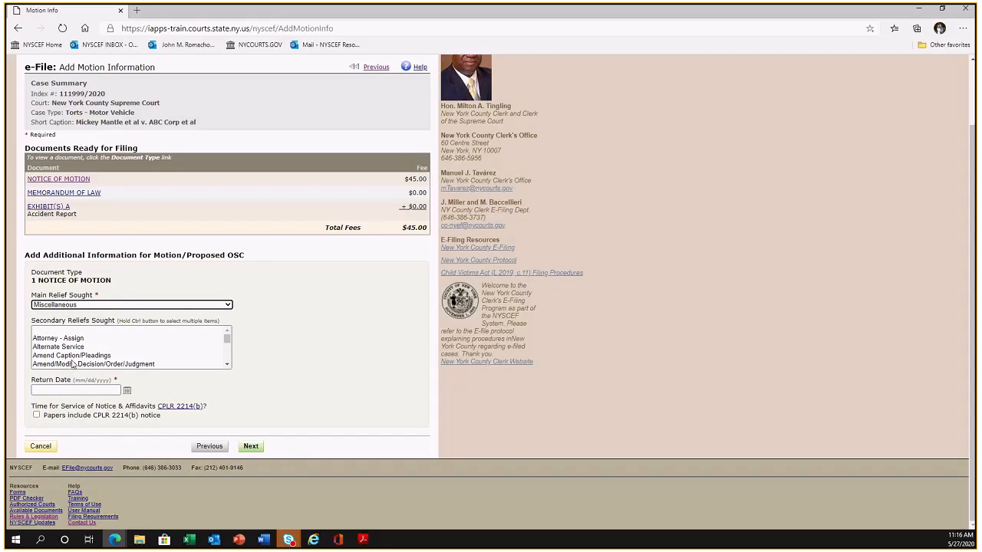
left_click(227, 308)
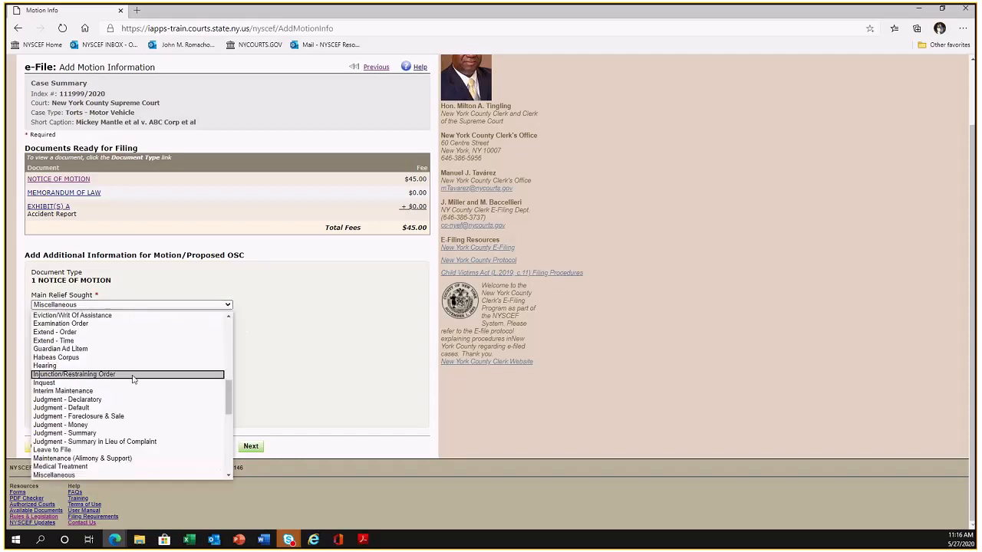
scroll(93, 391, "up", 3)
scroll(90, 415, "down", 1)
scroll(77, 433, "up", 5)
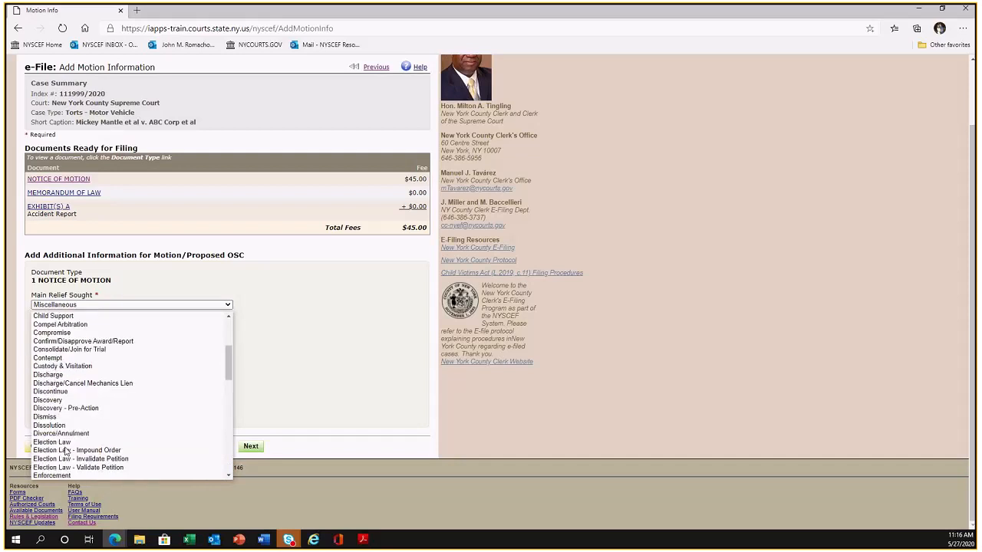
left_click(60, 416)
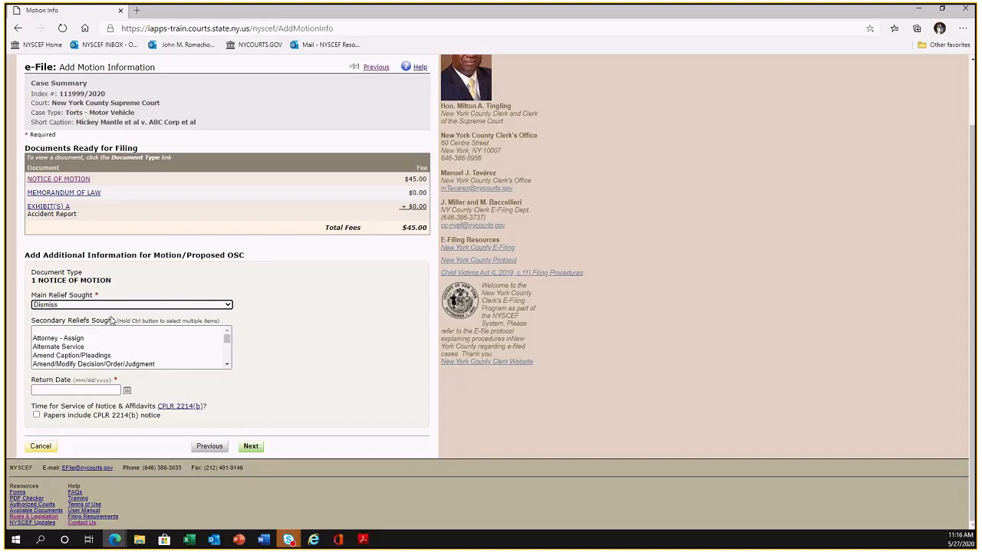
Step: Set the return date to 06/26/2020 and submit the motion information
scroll(85, 348, "down", 1)
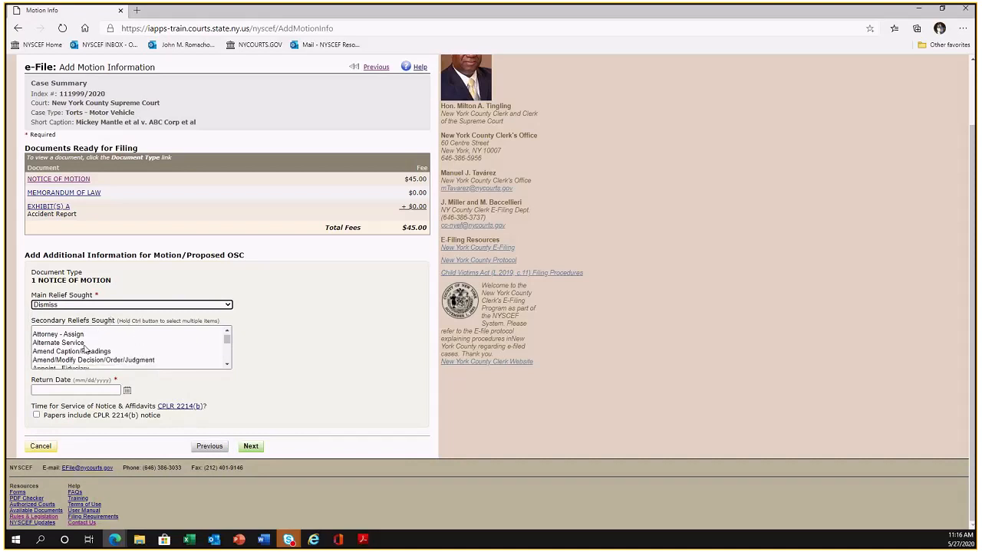
scroll(85, 349, "down", 3)
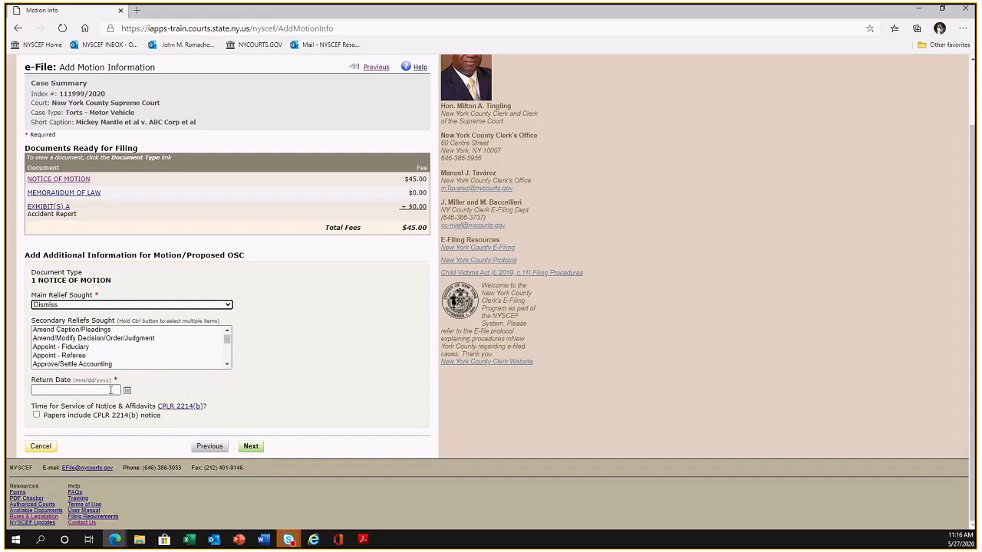
left_click_drag(120, 381, 114, 380)
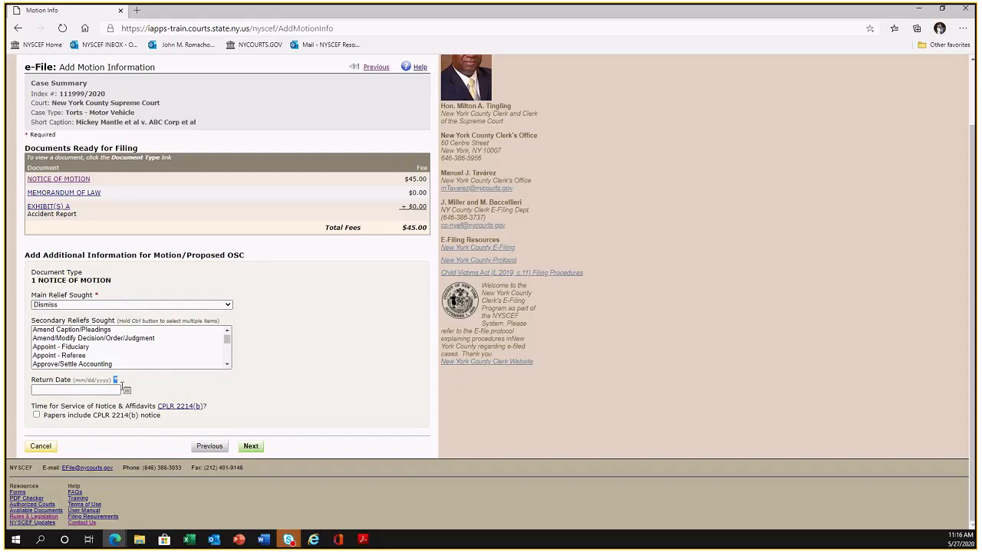
left_click(127, 390)
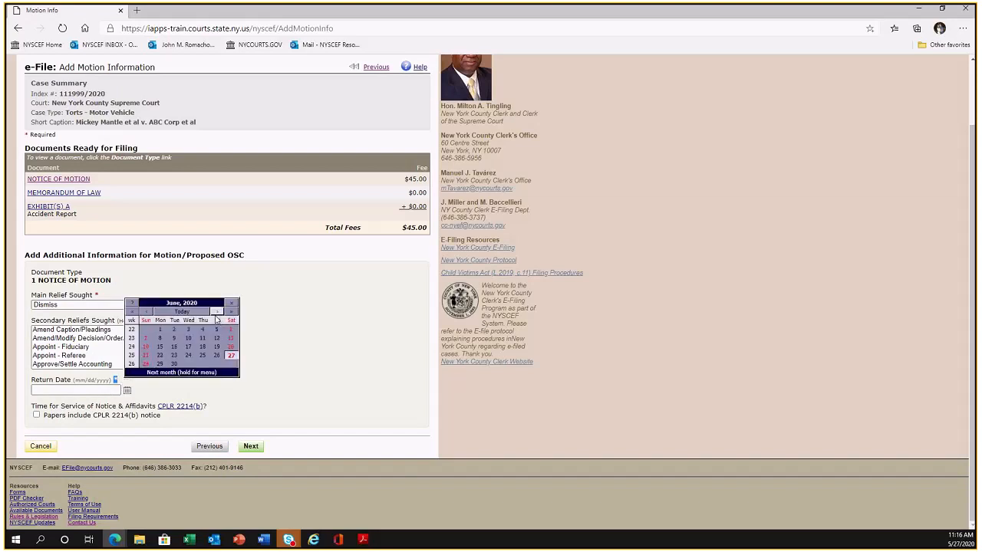
left_click(217, 355)
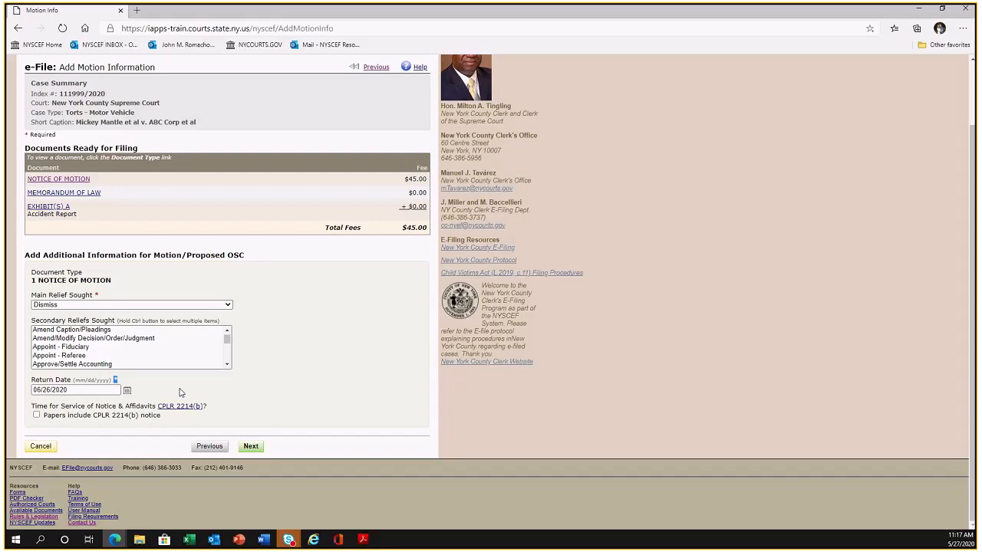
left_click(279, 394)
left_click(251, 448)
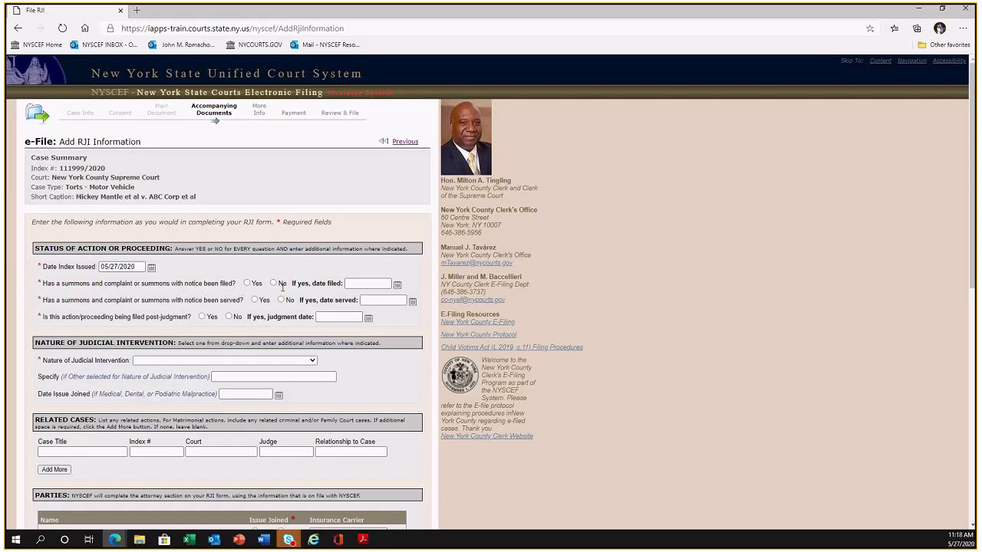
Step: Answer Yes to summons filed and served, both dated 05/27/2020, and No to post-judgment
left_click(253, 284)
left_click(397, 284)
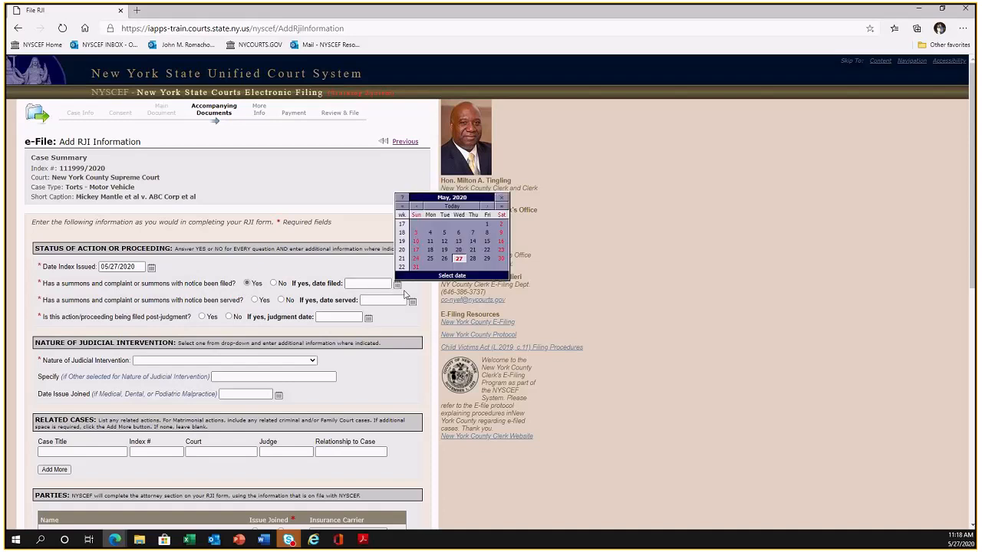
left_click(458, 258)
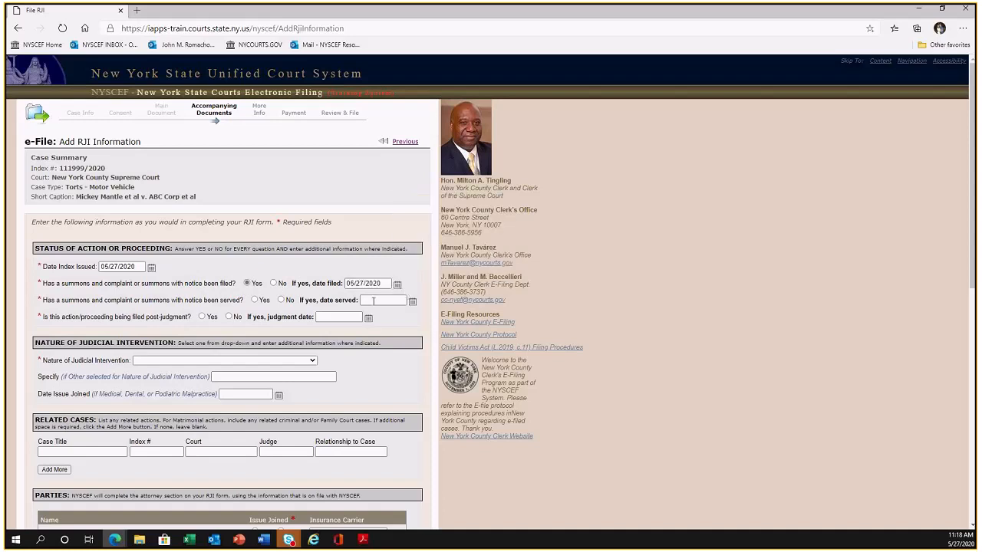
left_click(254, 300)
left_click(412, 304)
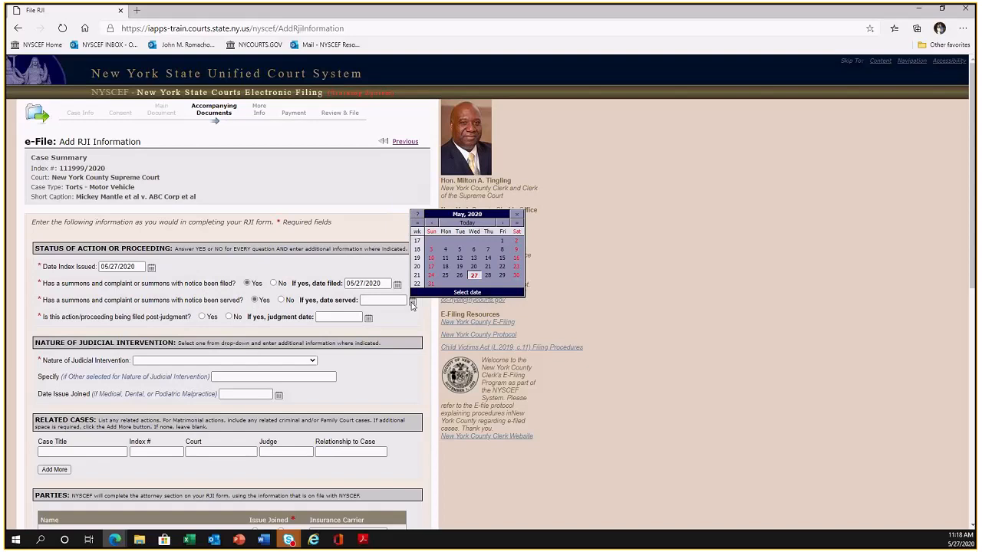
left_click(474, 276)
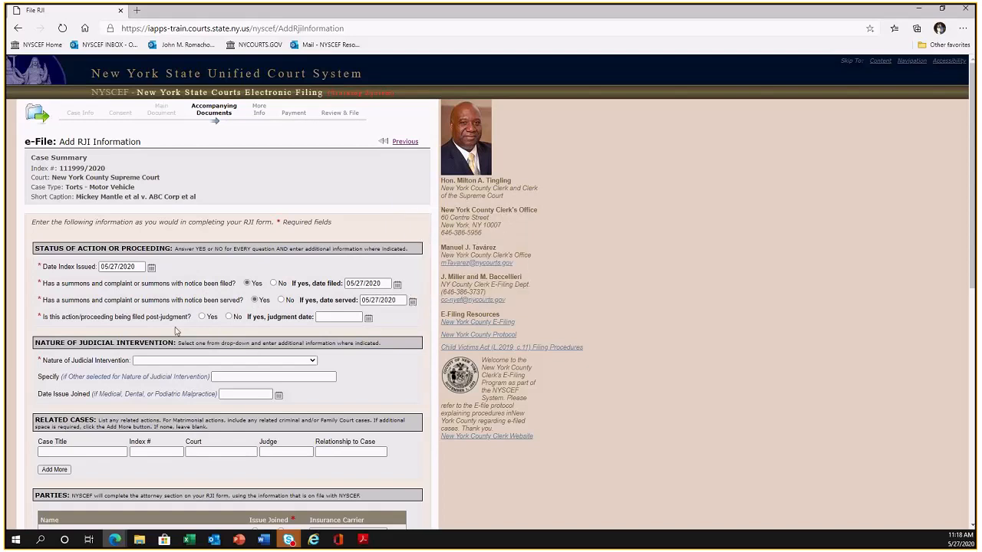
left_click(228, 317)
Step: Set the intervention type to Notice of Motion and mark issue joined No for all four parties
left_click(146, 362)
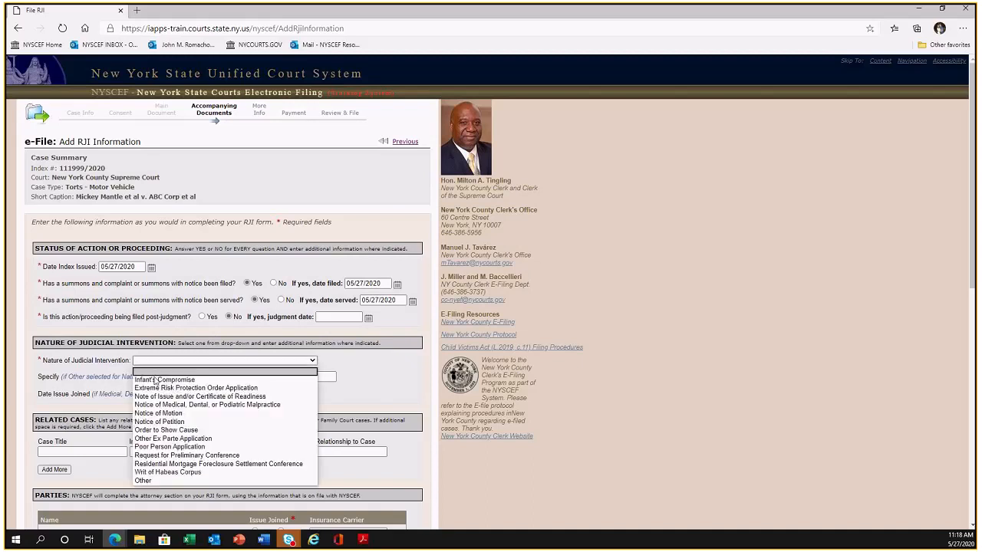
left_click(163, 414)
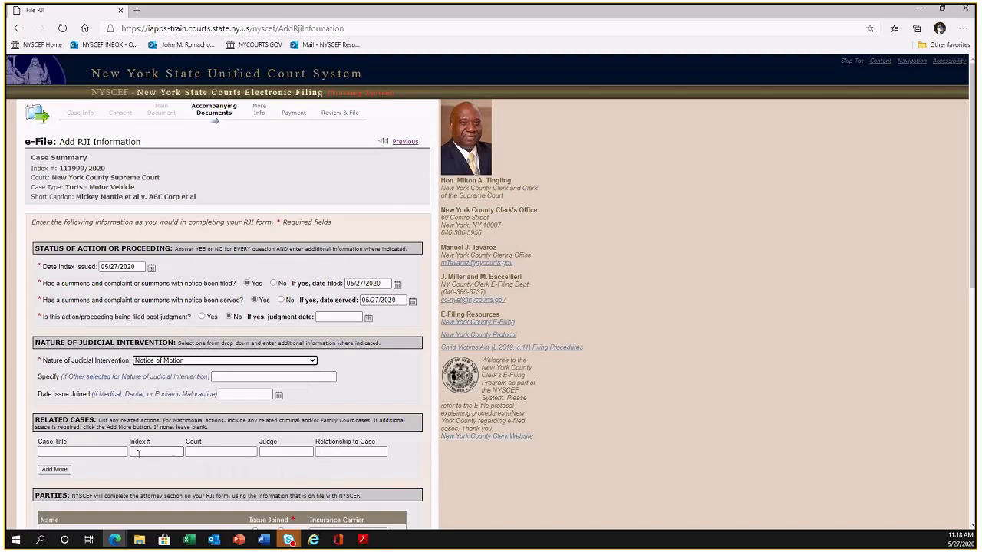
scroll(141, 449, "down", 1)
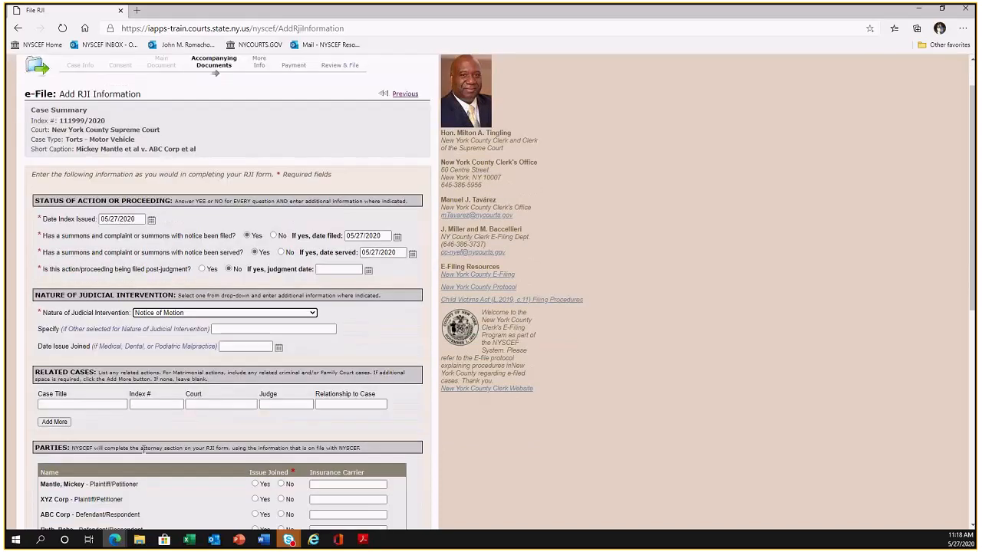
scroll(142, 449, "down", 2)
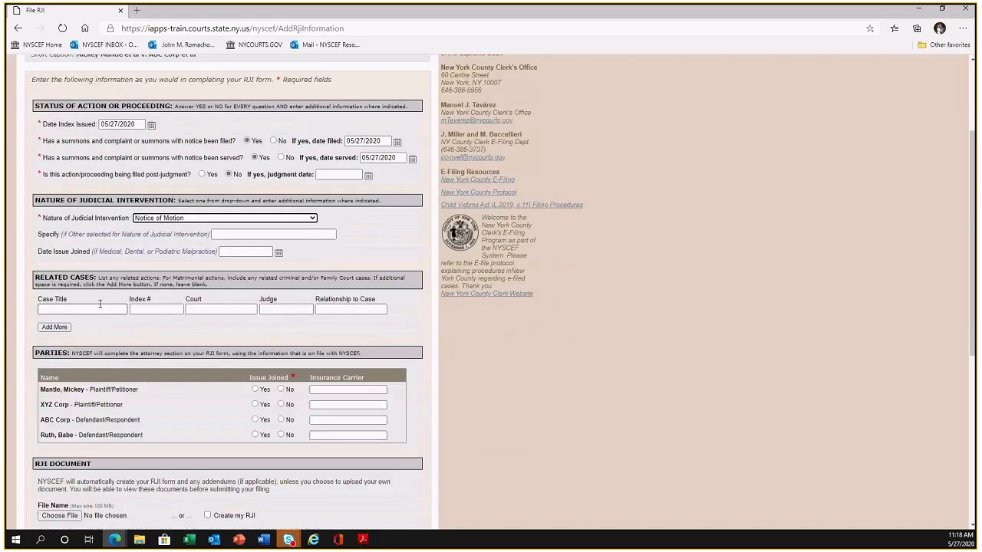
scroll(199, 330, "down", 1)
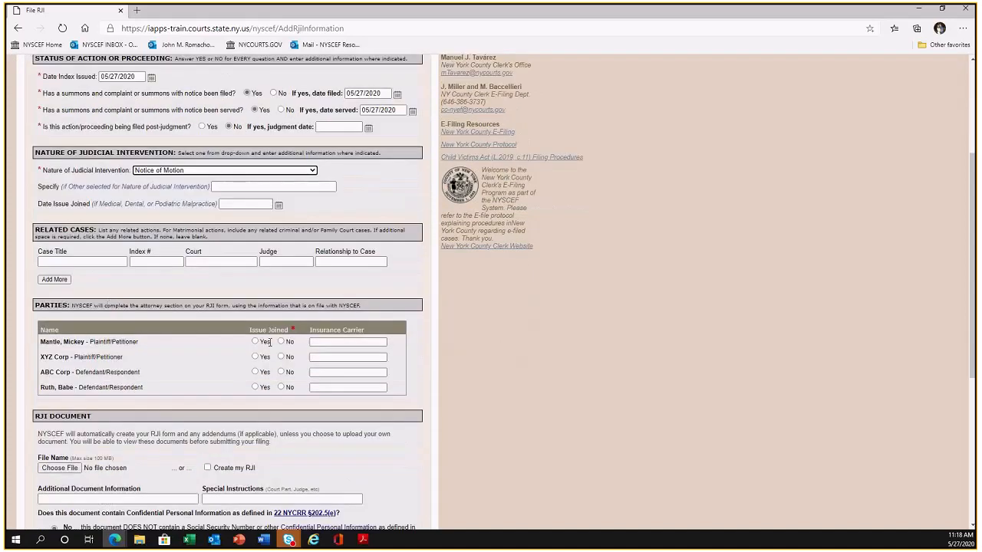
left_click(282, 341)
left_click(281, 356)
left_click(281, 373)
left_click(281, 387)
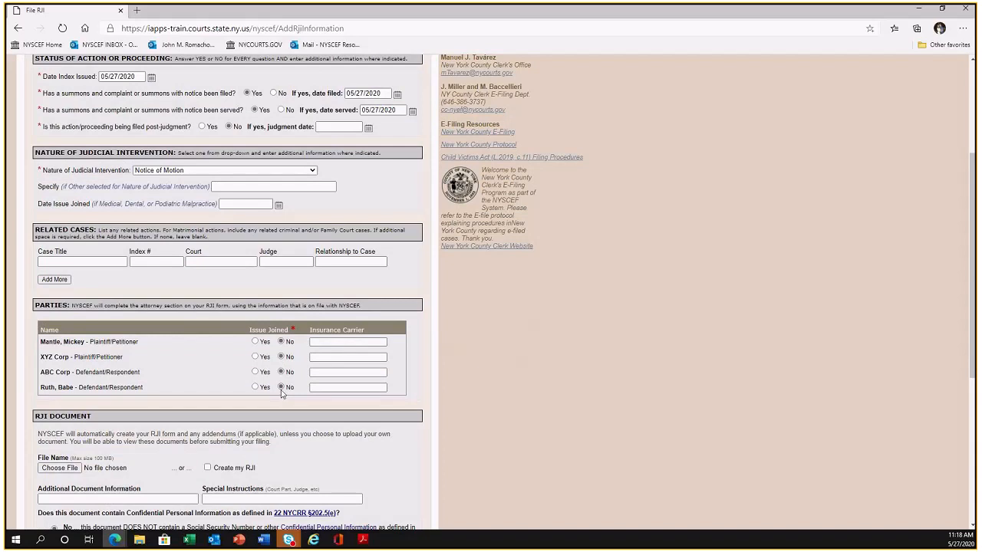
Step: Attach rji.pdf as the RJI document, then click into the additional information and special instructions fields
scroll(277, 367, "down", 1)
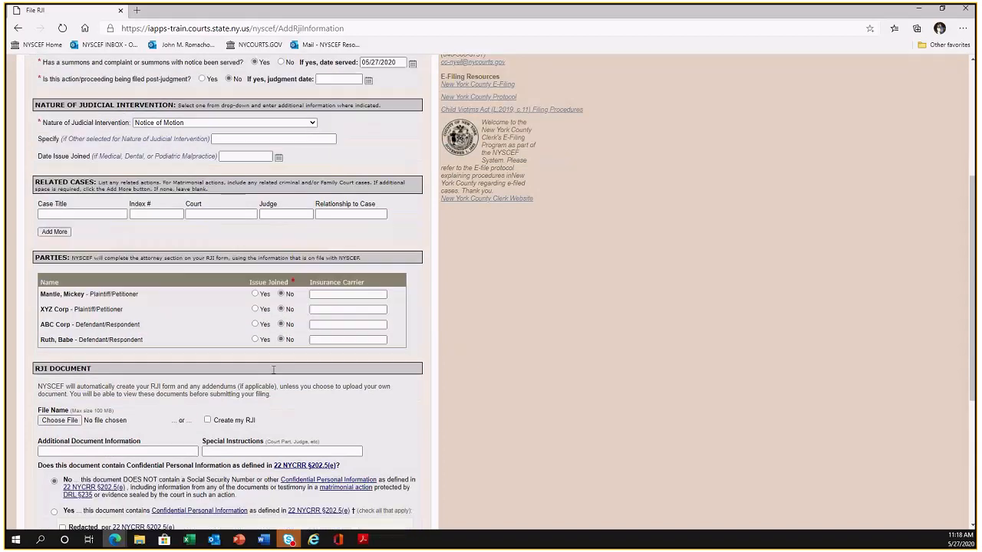
scroll(273, 370, "down", 1)
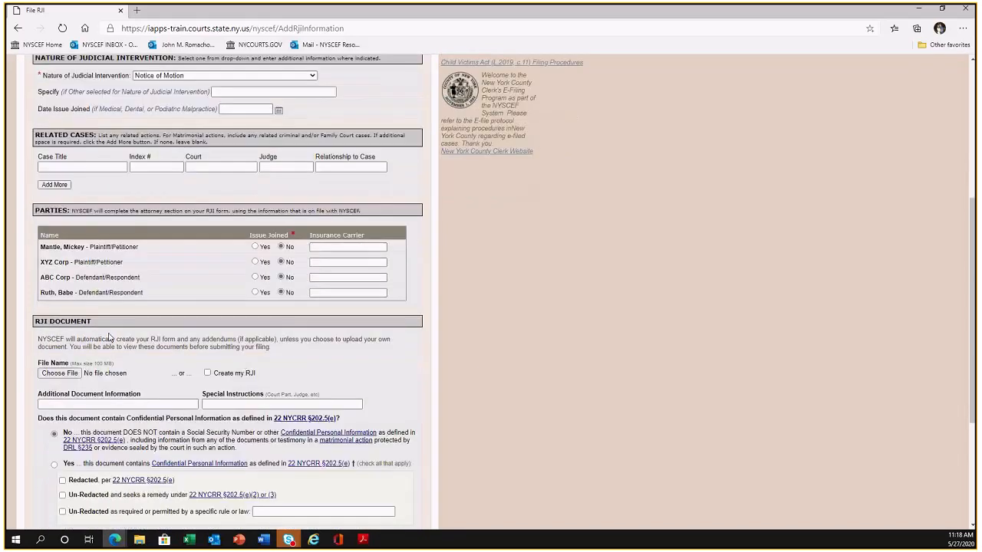
left_click(70, 374)
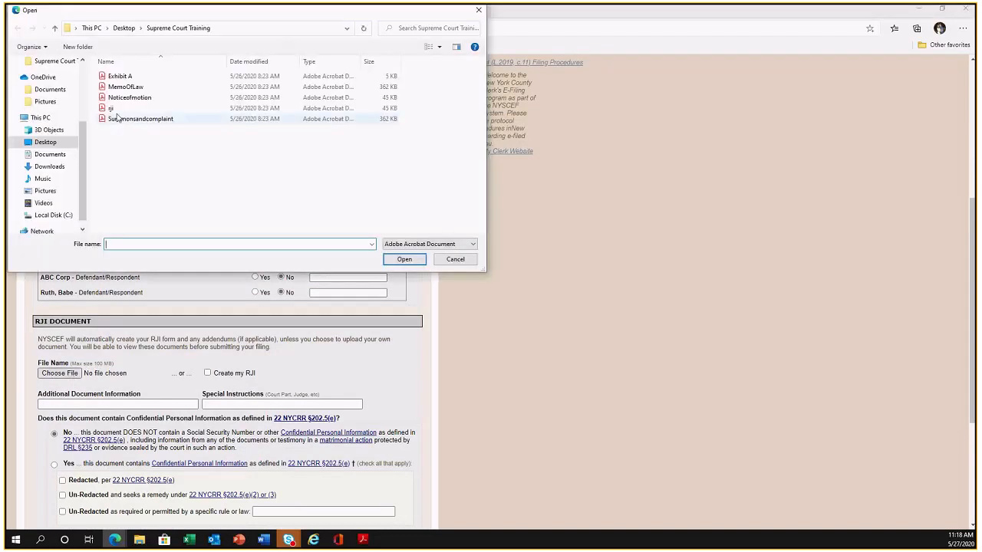
left_click(115, 110)
left_click(405, 260)
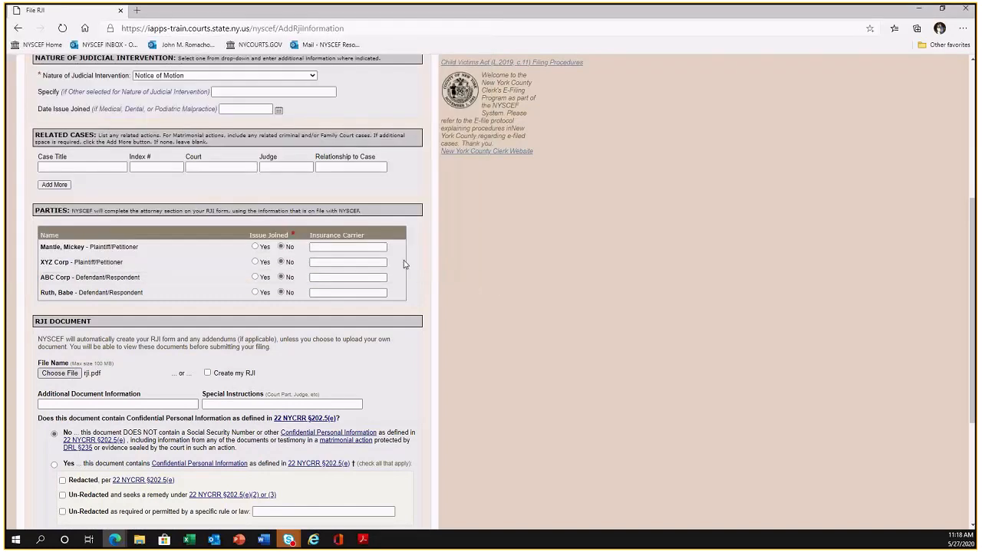
double_click(178, 372)
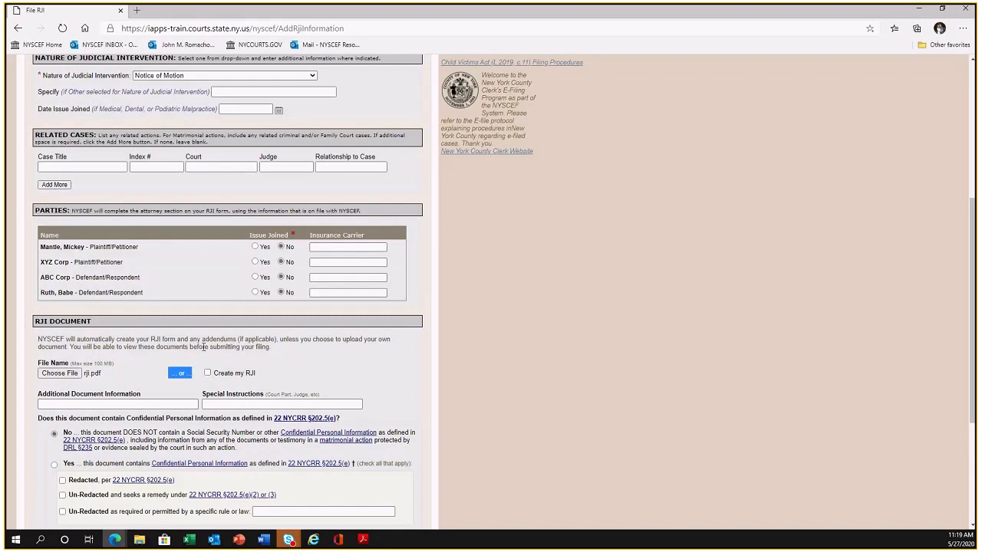
left_click(206, 354)
left_click(113, 406)
left_click(113, 406)
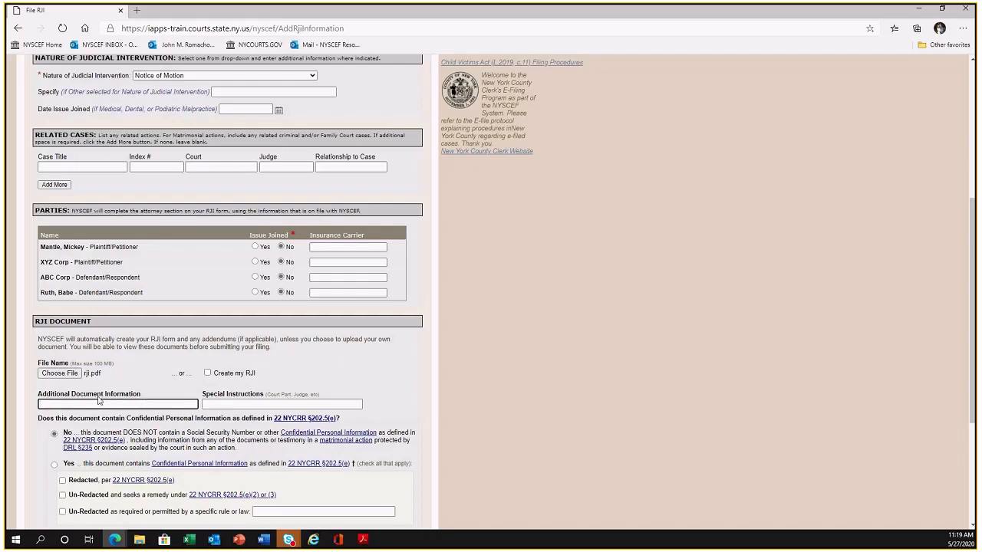
left_click(232, 404)
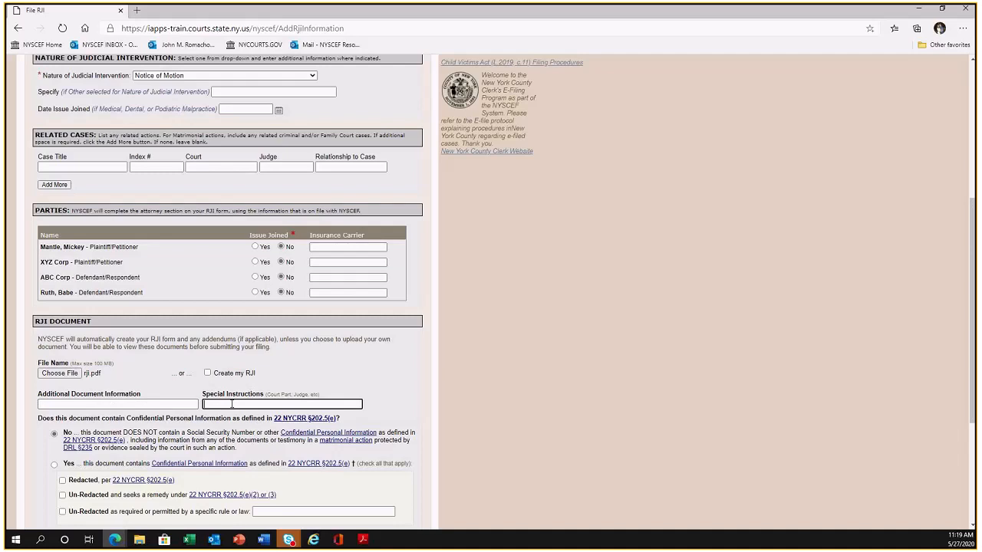
Step: Affirm that no related RJI has been filed and continue to the payment page
scroll(221, 402, "down", 3)
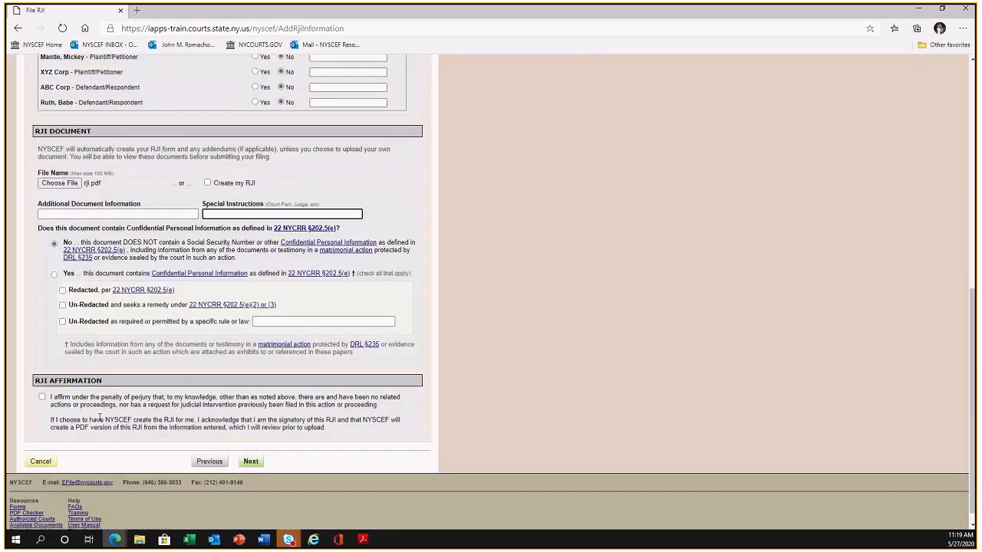
left_click(123, 398)
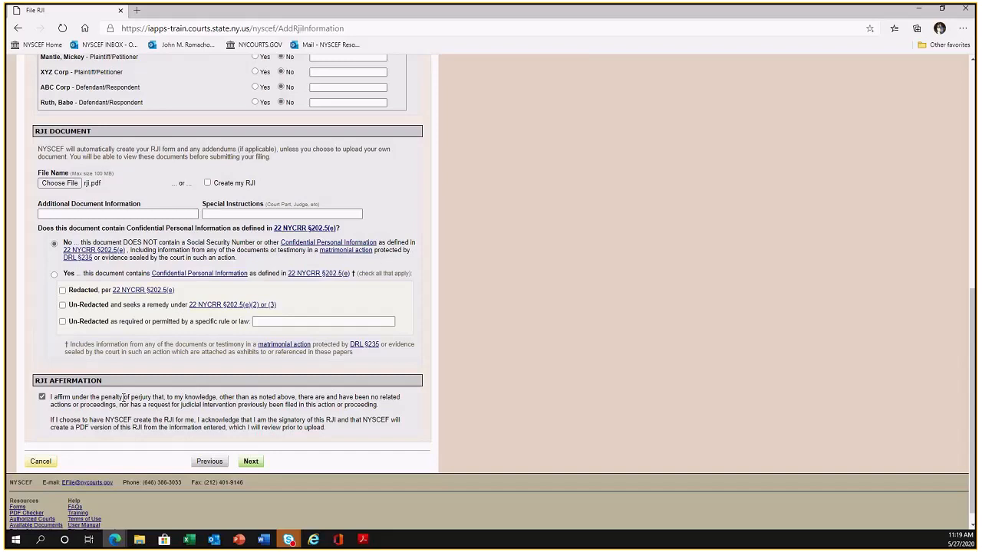
left_click(252, 460)
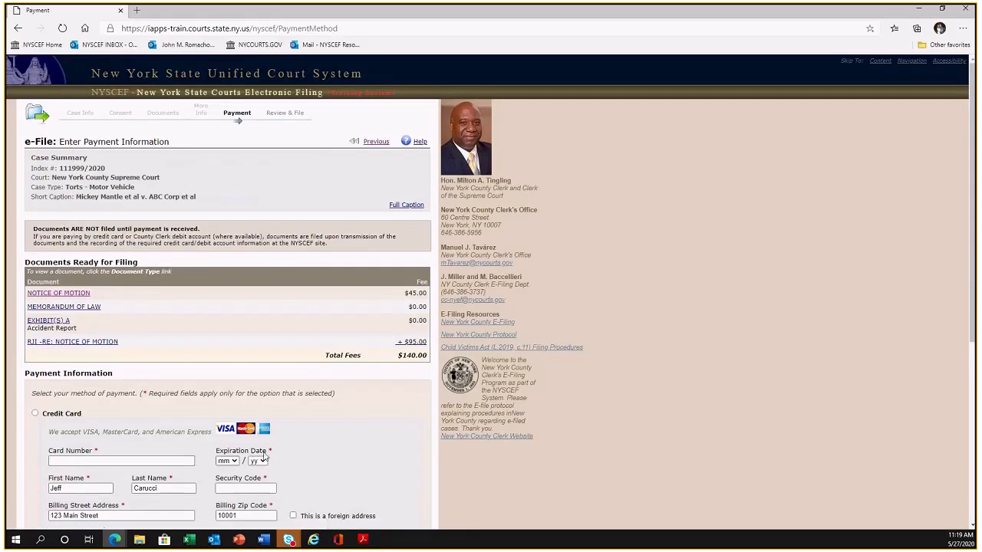
Step: Choose credit card payment, pointing out the 45.00 Notice of Motion fee
scroll(220, 419, "down", 1)
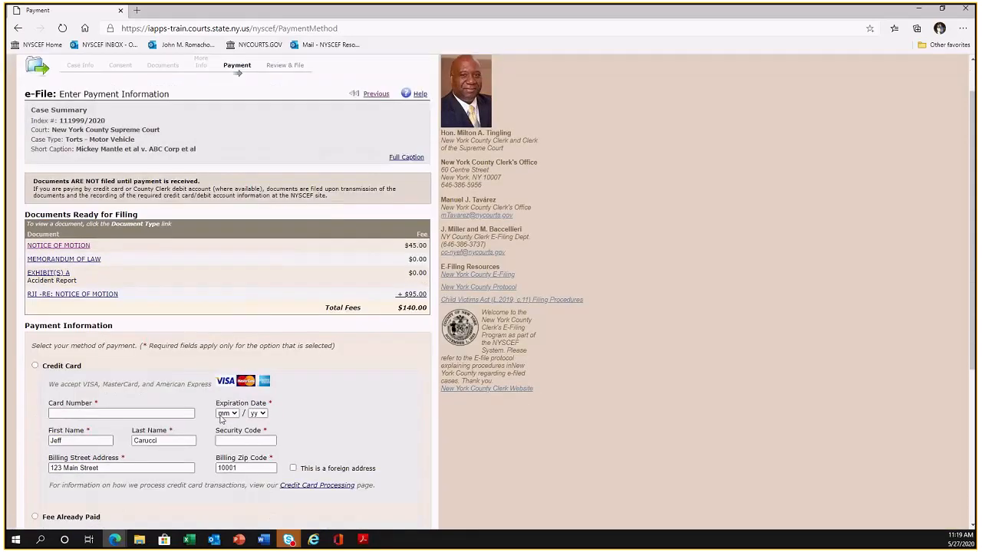
left_click(34, 367)
left_click_drag(409, 245, 431, 252)
left_click(390, 298)
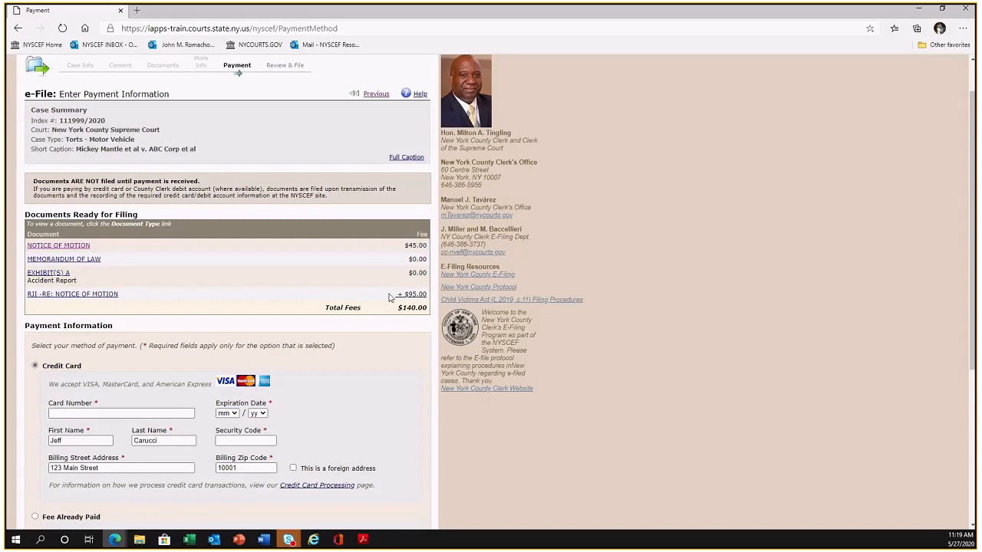
Step: Enter the card number, expiry 02/22 and the security code, then continue to review
left_click(109, 414)
type("4111111111111111")
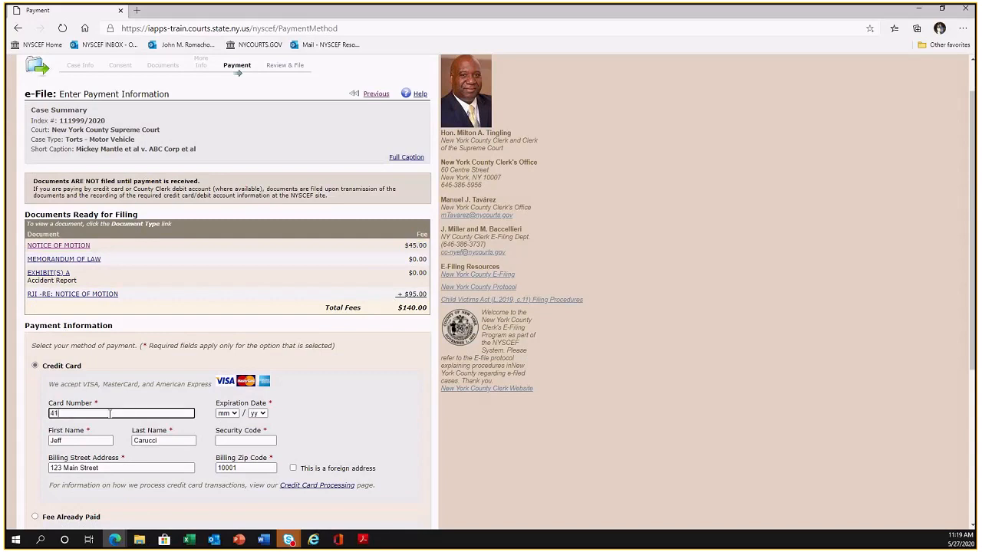
left_click(232, 414)
left_click(226, 436)
left_click(258, 413)
left_click(254, 292)
left_click(246, 440)
type("123")
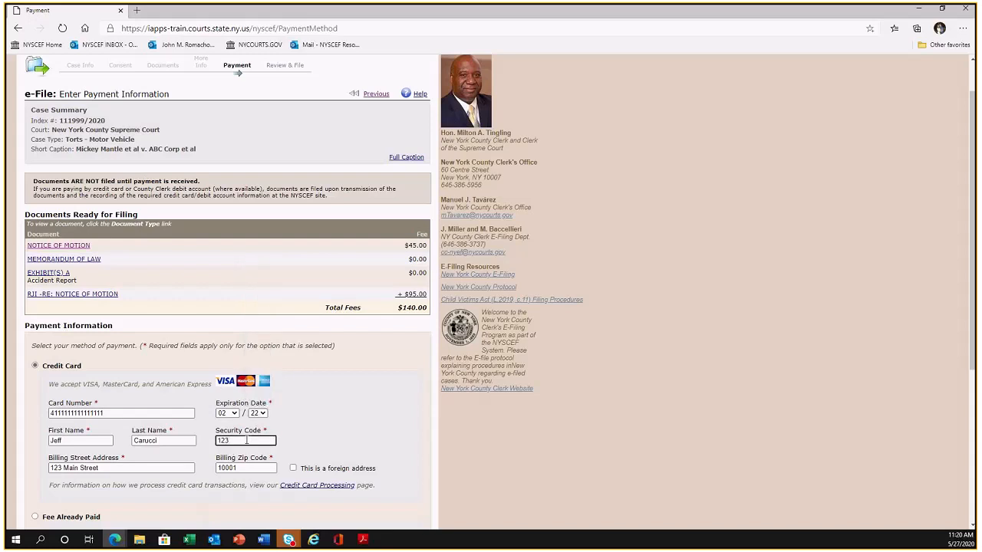
scroll(280, 428, "down", 1)
scroll(280, 428, "down", 2)
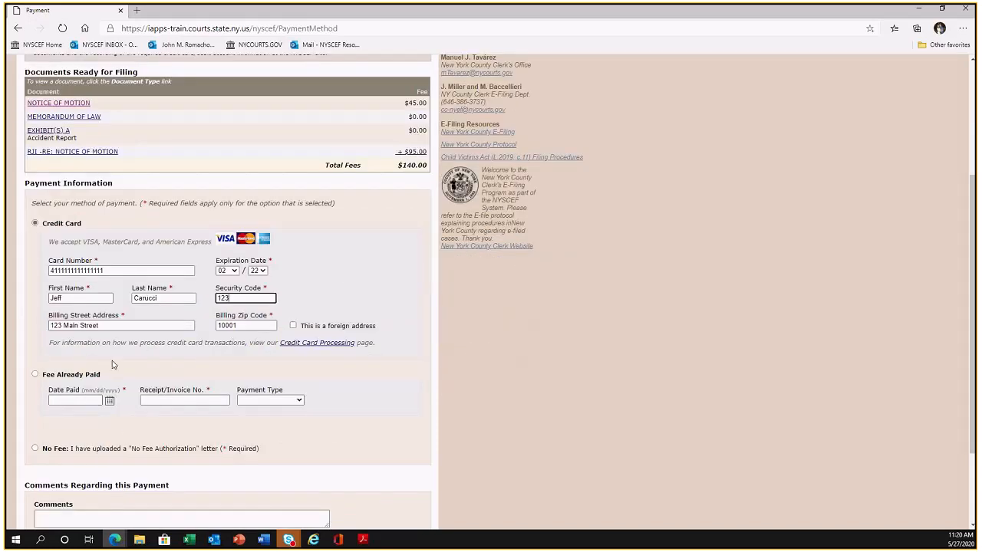
scroll(112, 366, "down", 2)
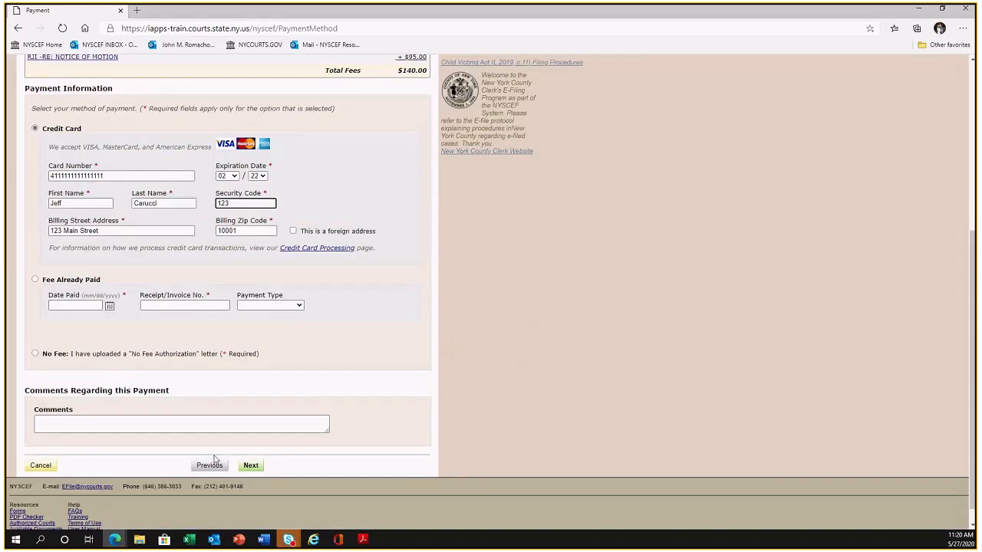
left_click(251, 465)
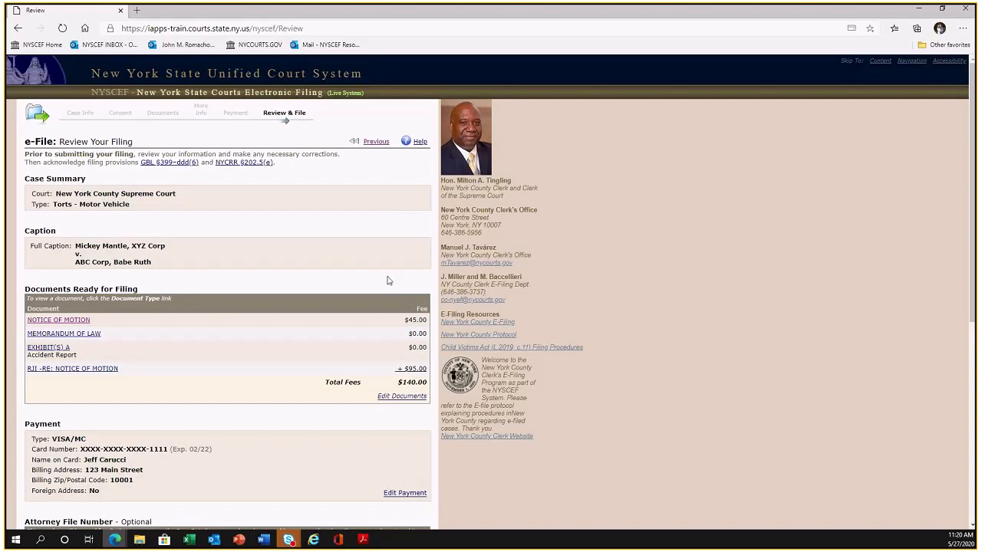
Step: Acknowledge the filing provisions, file the documents, and bring the notification e-mail into view
scroll(374, 308, "down", 1)
scroll(374, 308, "down", 3)
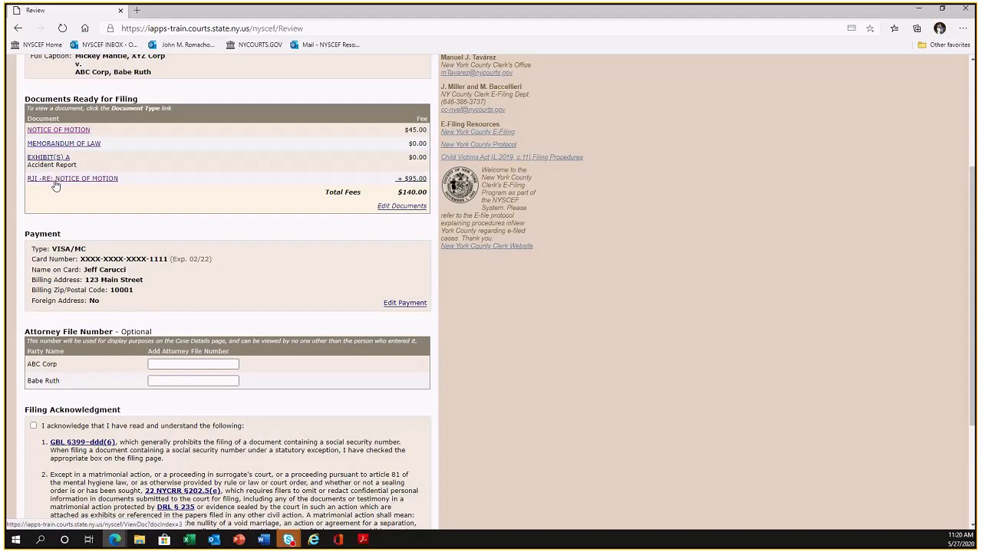
scroll(77, 230, "down", 2)
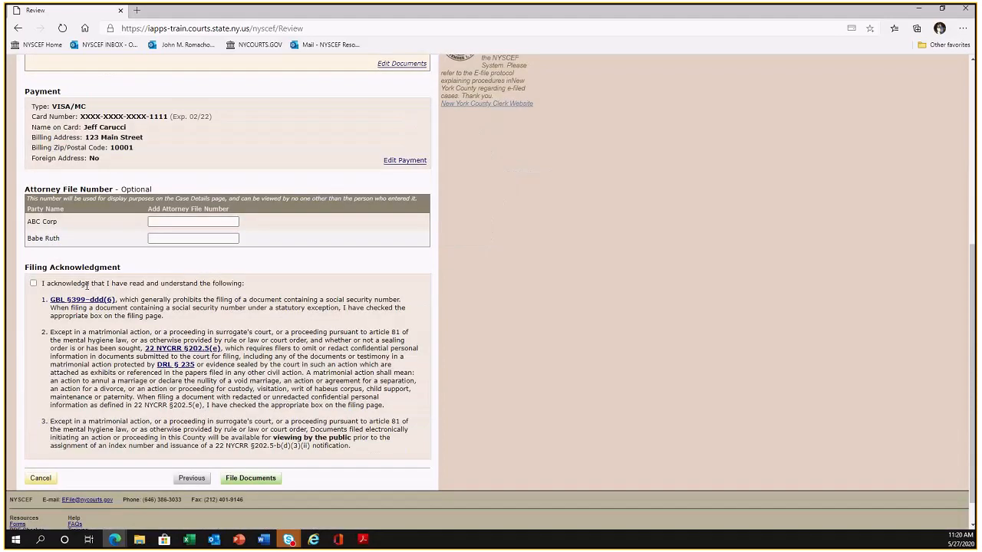
left_click(33, 283)
left_click(253, 480)
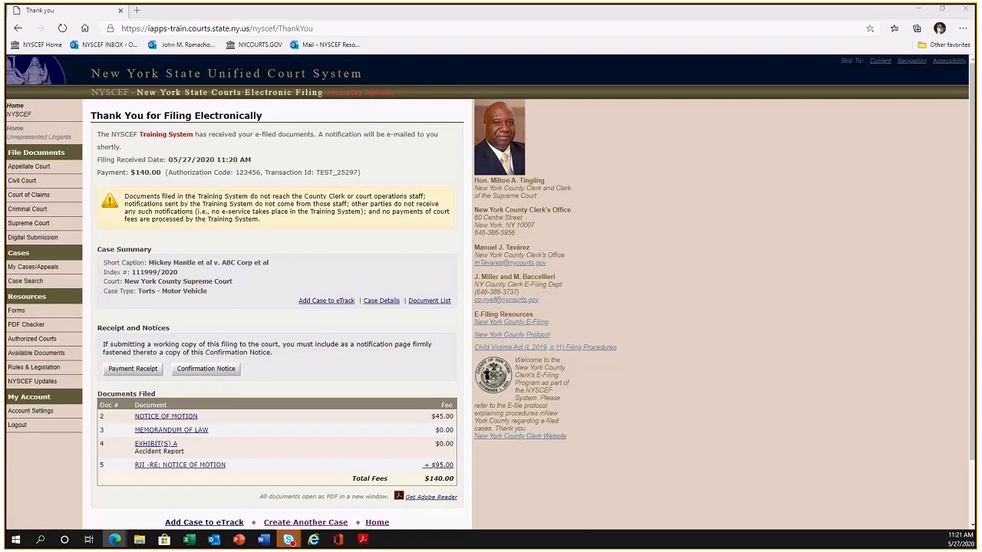
left_click_drag(311, 0, 310, 0)
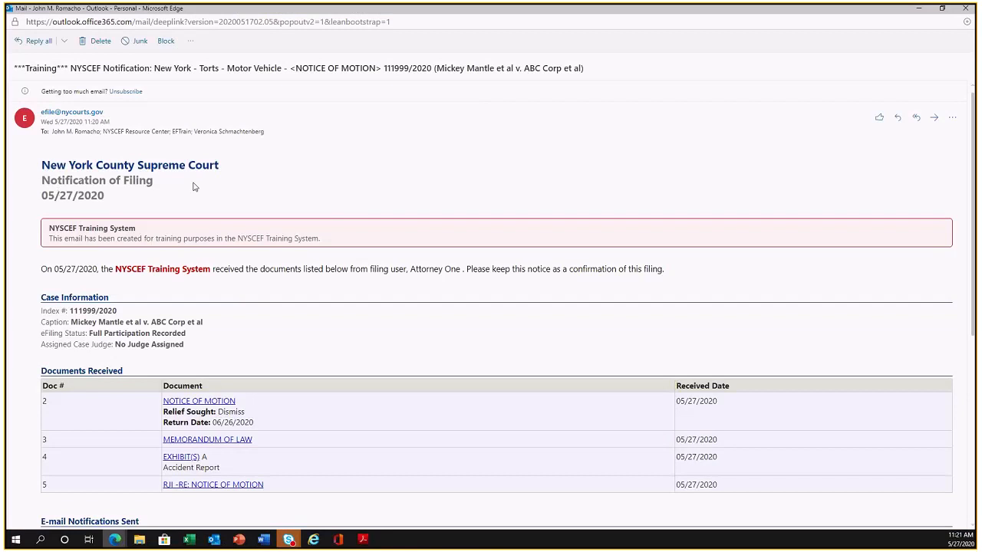
Step: Review the notification e-mail, highlighting recipient names and addresses in the E-mail Notifications Sent table
scroll(194, 186, "down", 1)
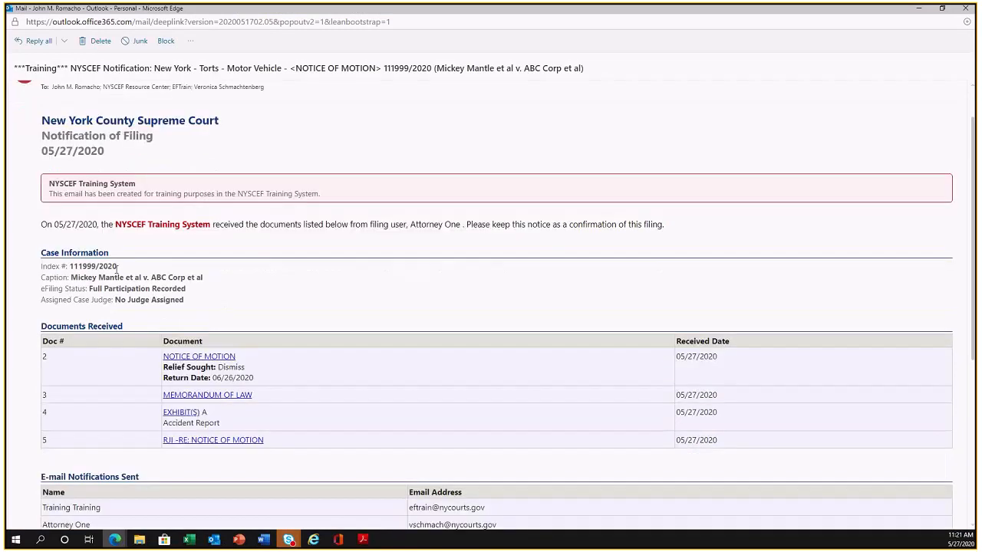
scroll(162, 350, "down", 2)
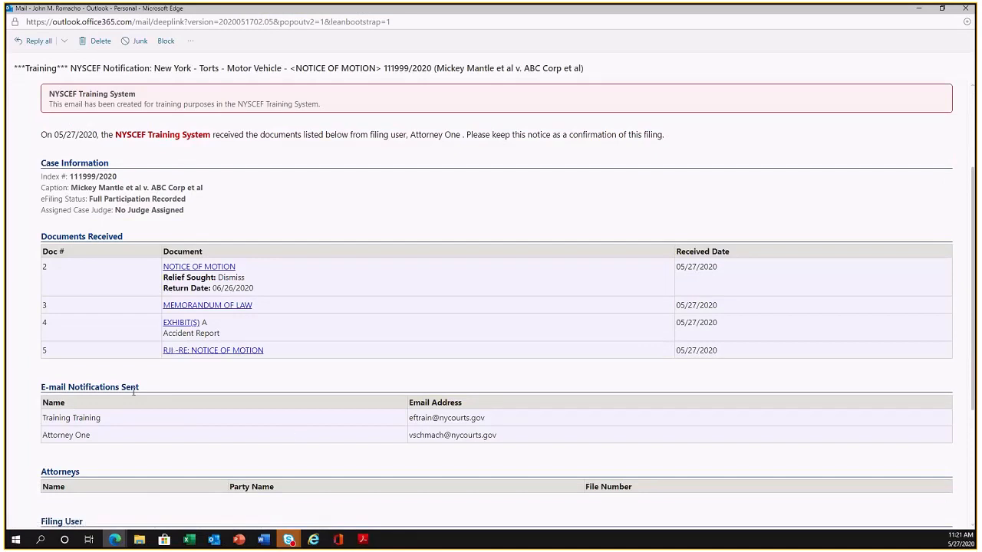
triple_click(378, 435)
triple_click(384, 424)
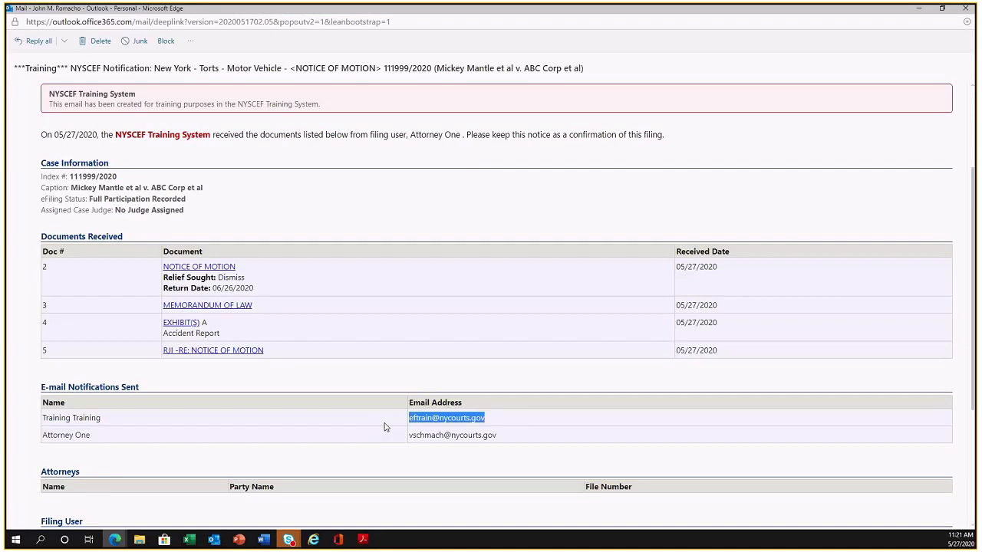
left_click(503, 439)
left_click_drag(505, 443, 240, 450)
left_click(65, 449)
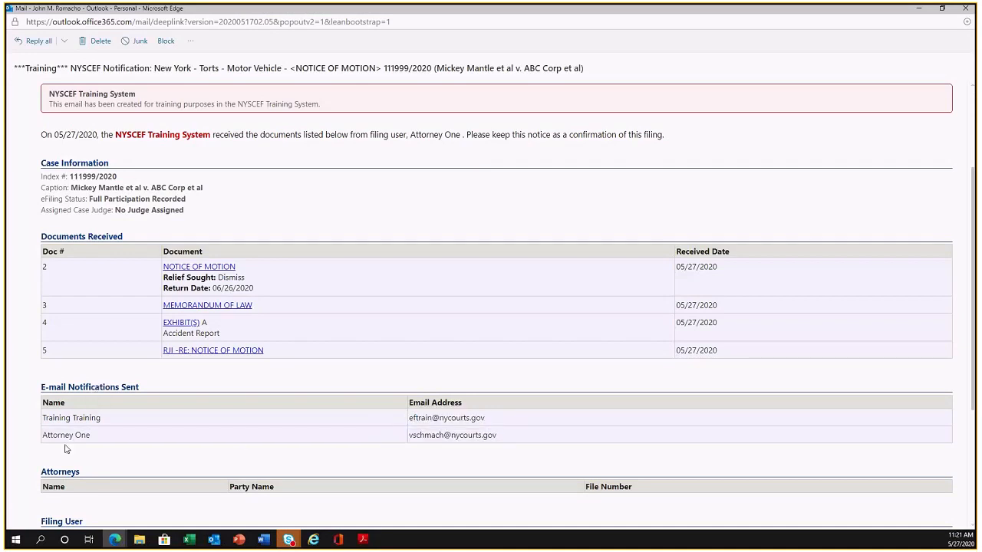
left_click_drag(65, 449, 46, 400)
left_click(90, 433)
left_click_drag(500, 436, 392, 438)
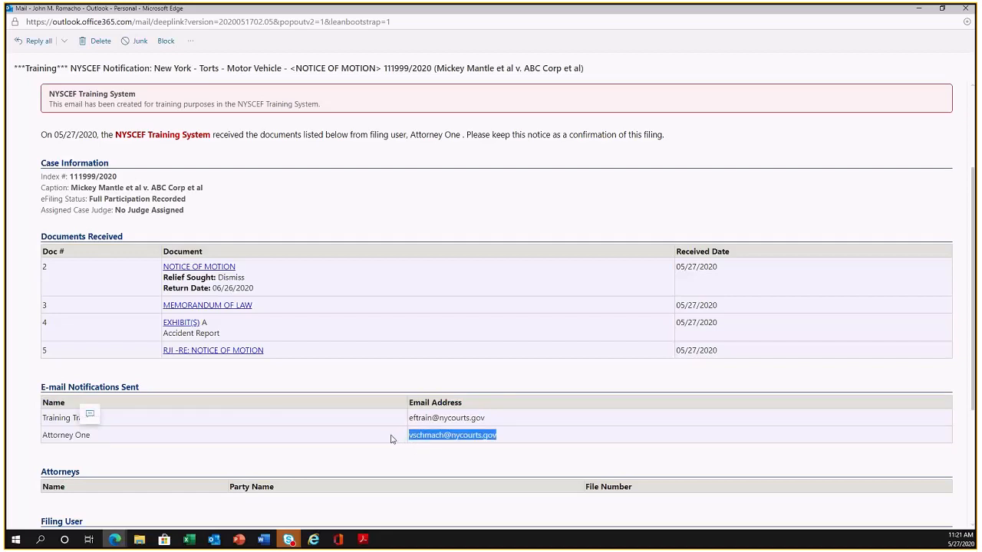
scroll(574, 447, "down", 1)
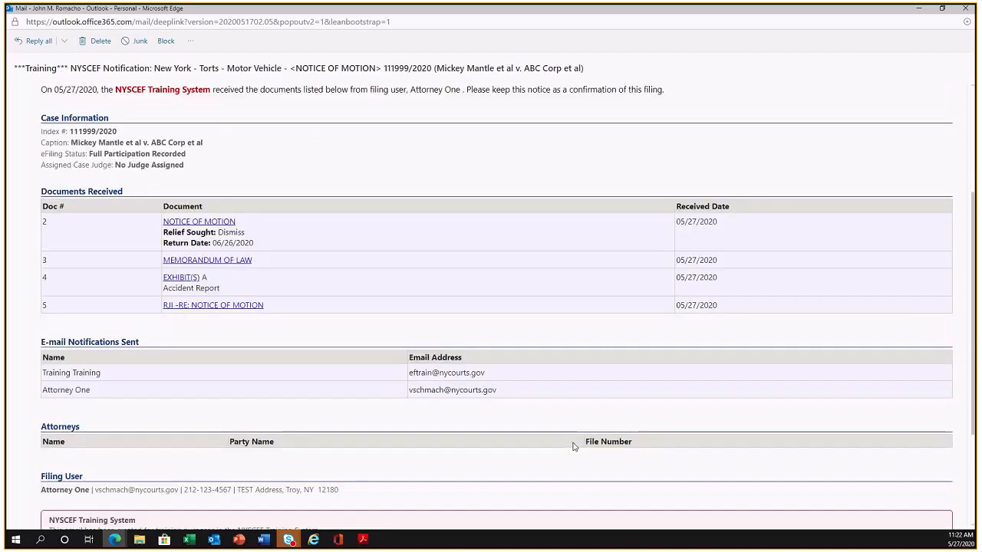
scroll(574, 446, "down", 1)
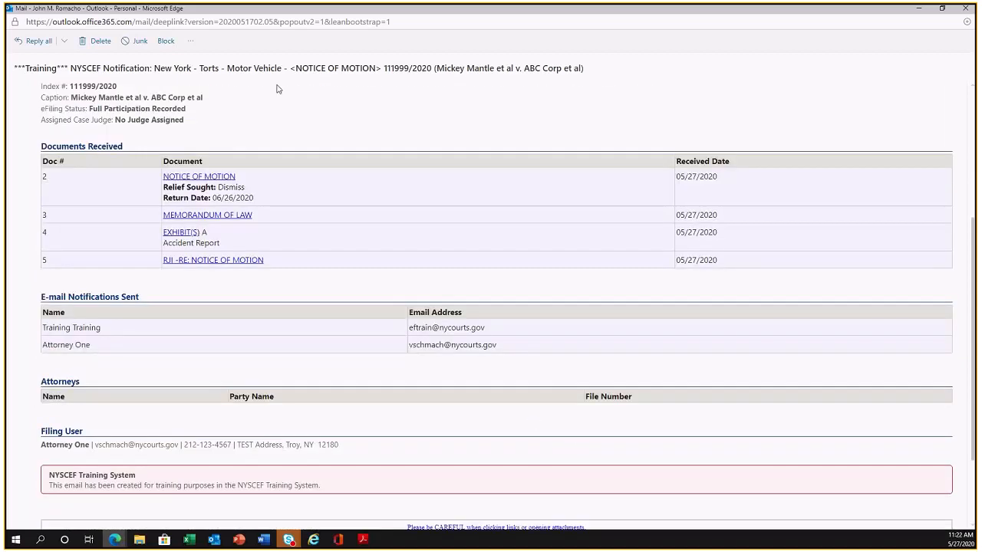
Step: Shrink the e-mail window, move it lower, and close it
double_click(251, 10)
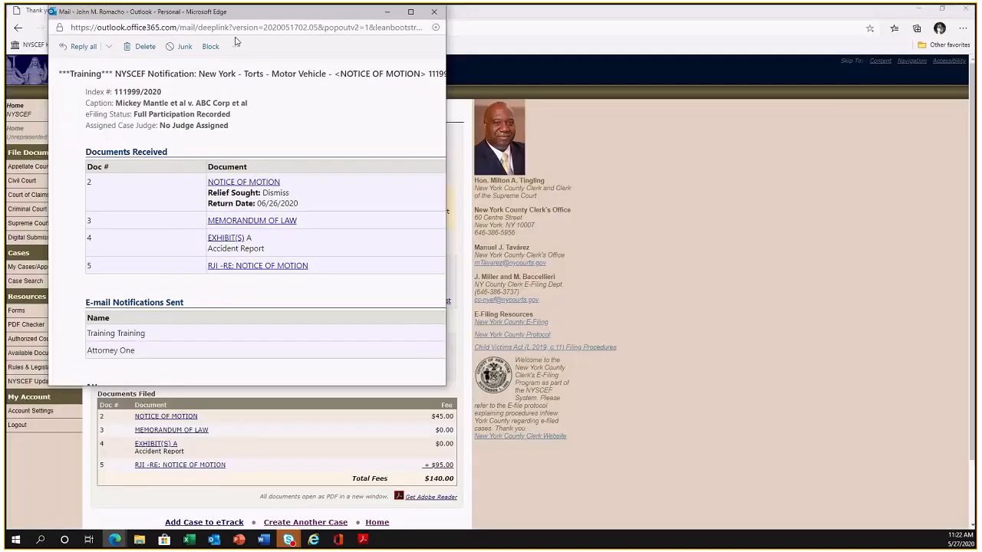
left_click_drag(236, 40, 258, 148)
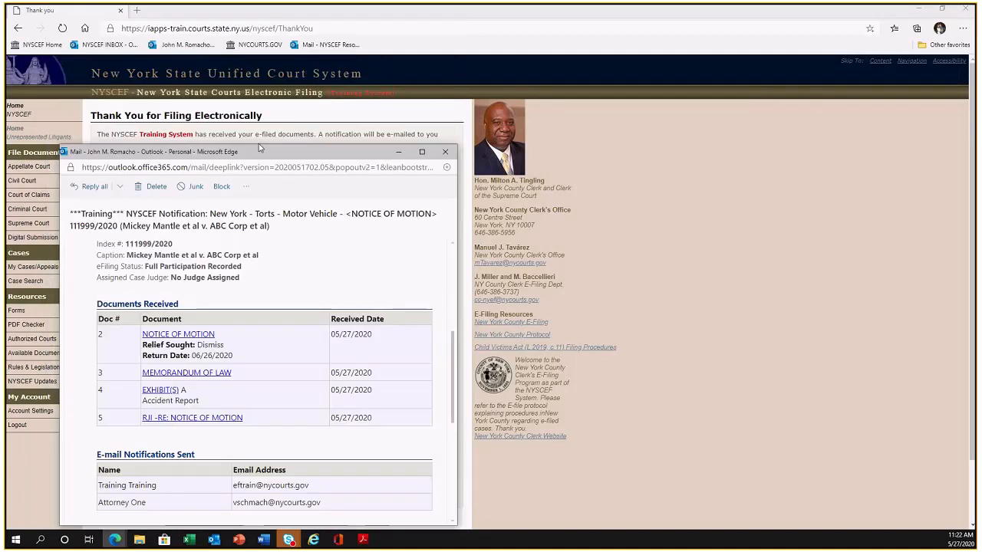
left_click(446, 152)
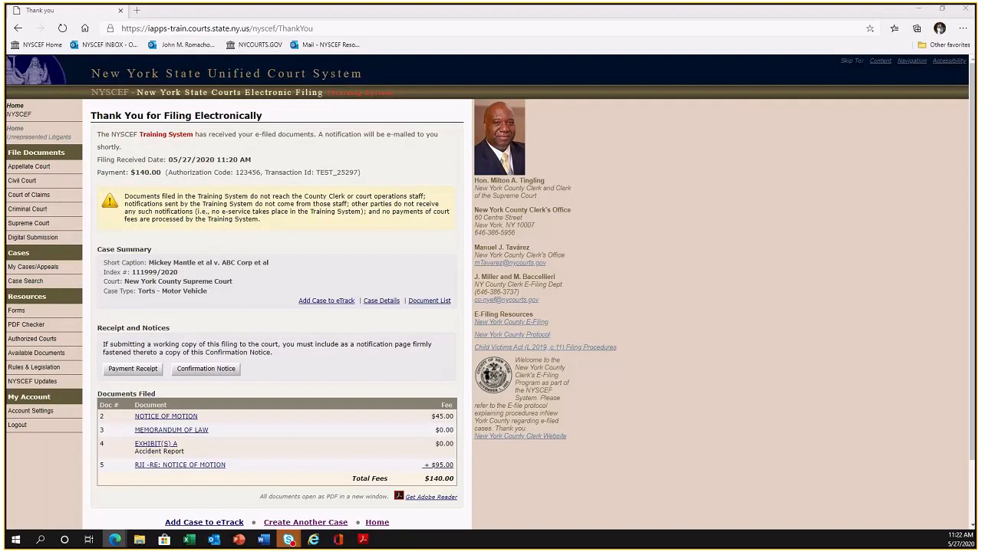
Step: Open the Document Returned for Correction e-mail and highlight the reason for returning
double_click(285, 11)
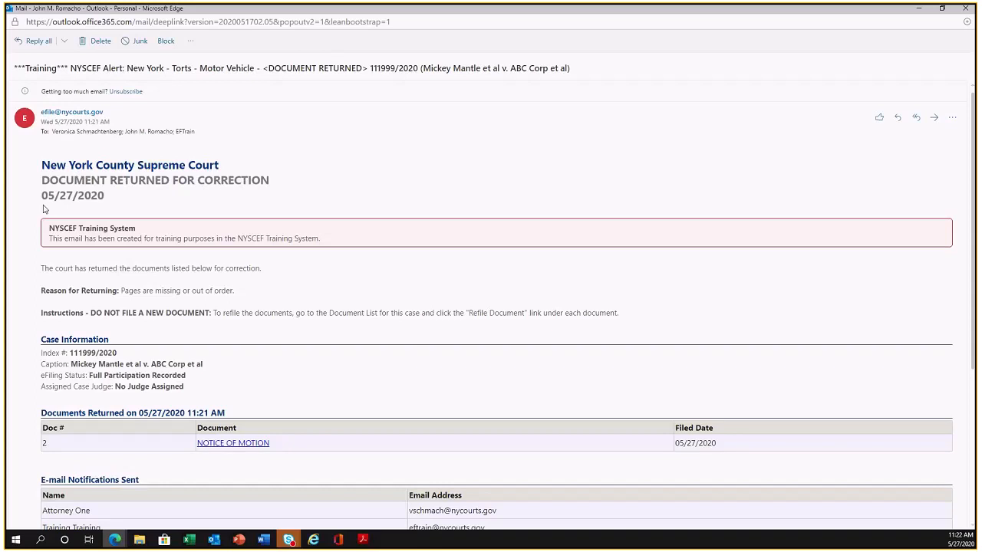
scroll(44, 208, "down", 1)
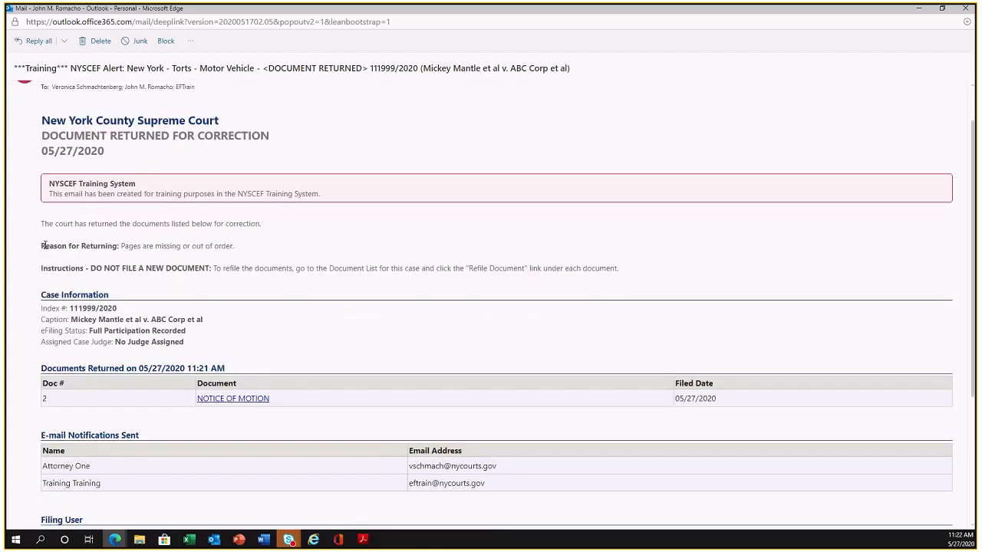
left_click_drag(42, 245, 119, 248)
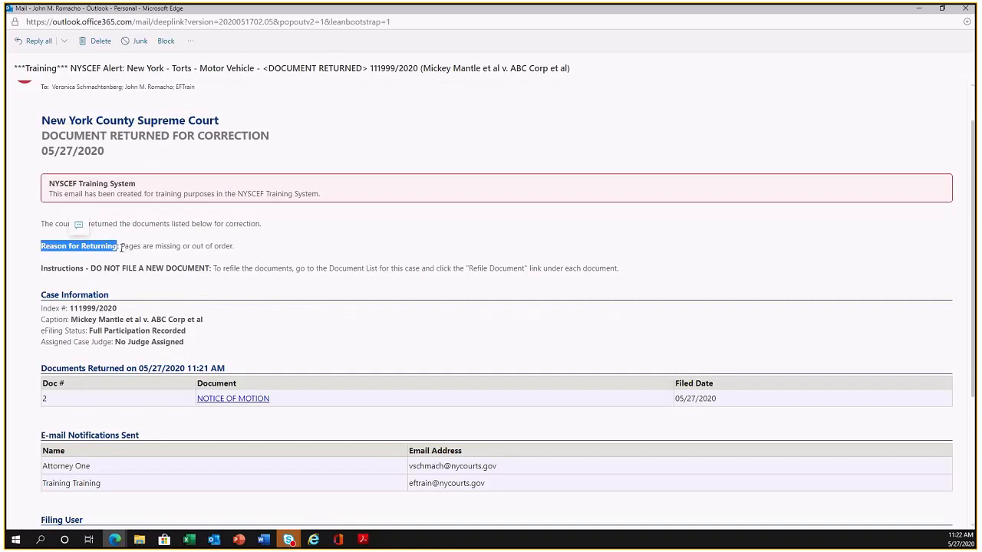
left_click_drag(120, 247, 264, 248)
left_click(263, 248)
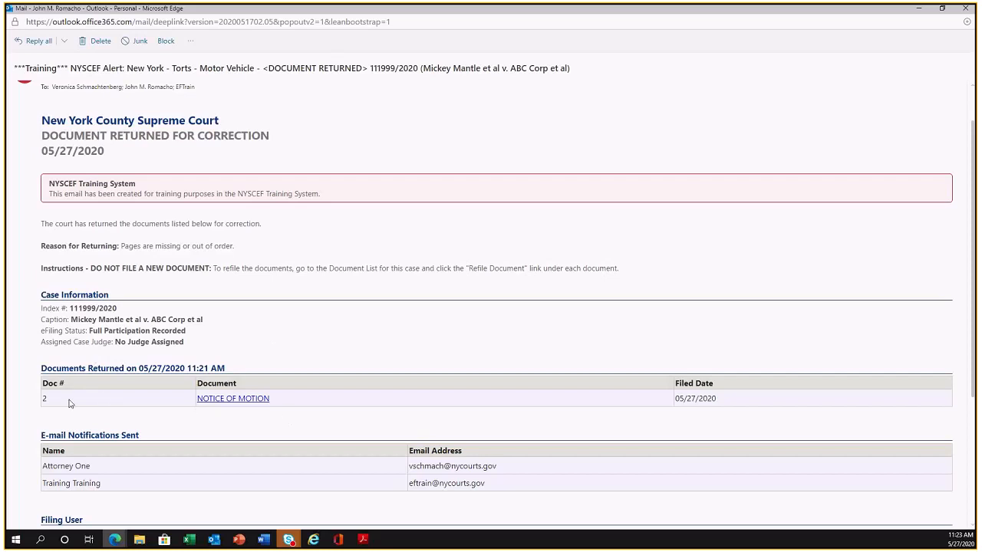
Step: Highlight the returned NOTICE OF MOTION entry, then shrink and move the e-mail window aside
left_click_drag(65, 404, 43, 383)
left_click_drag(272, 407, 194, 403)
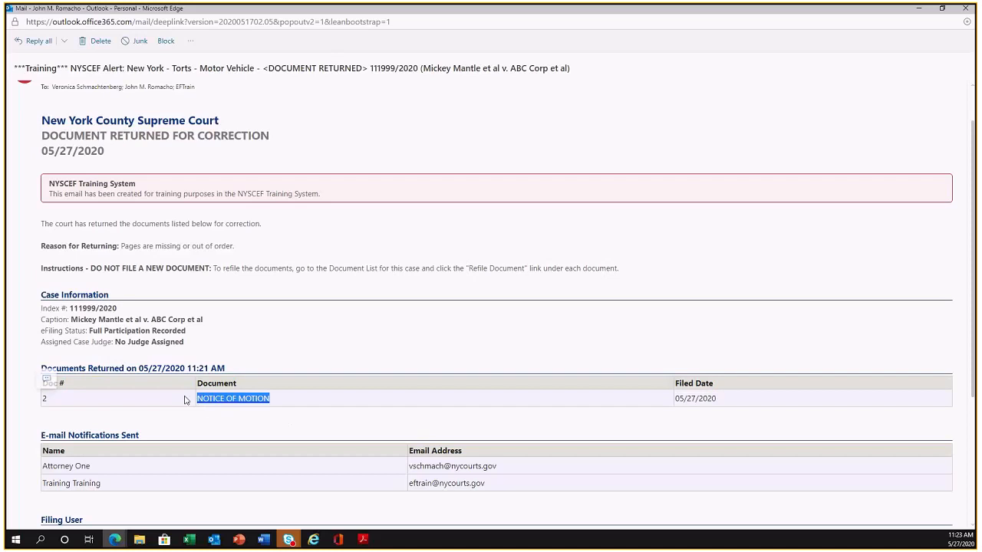
left_click(188, 399)
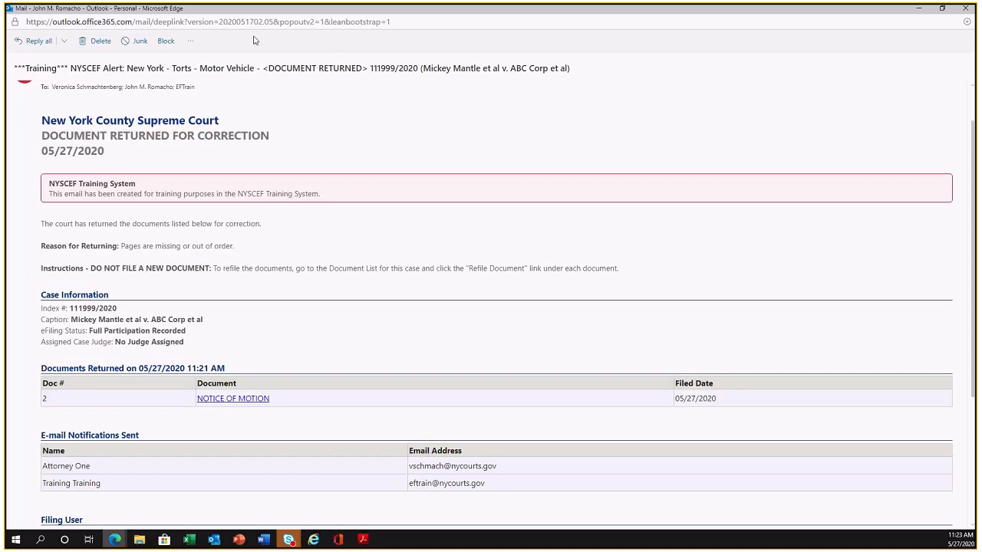
left_click_drag(253, 10, 201, 150)
Step: Close the returned-document e-mail and open My Cases/Appeals from the NYSCEF home page
left_click(415, 152)
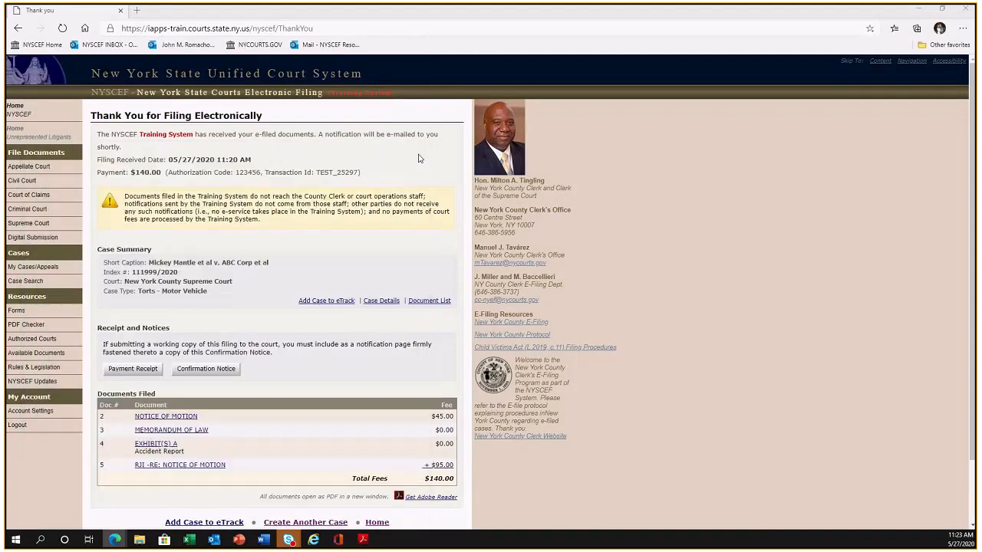
left_click(34, 112)
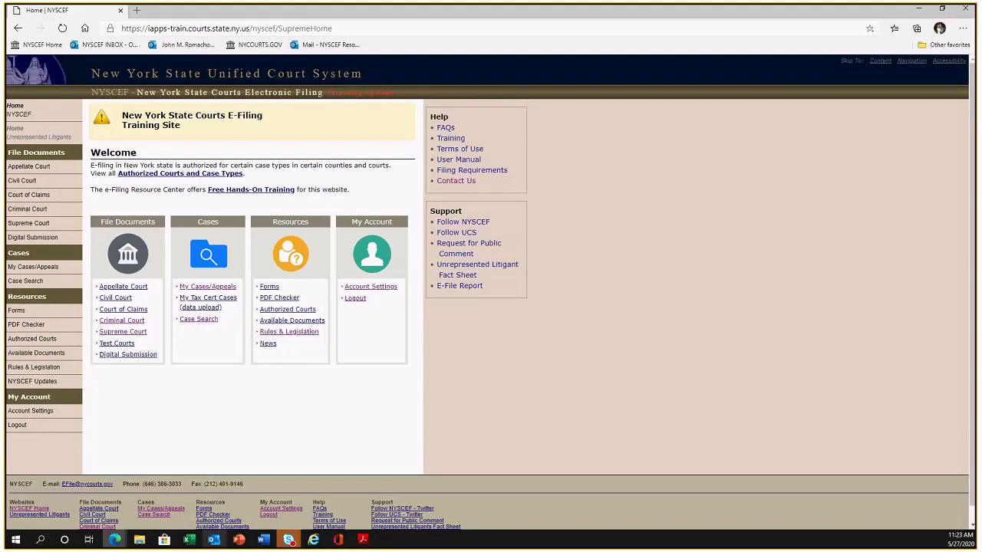
left_click(214, 286)
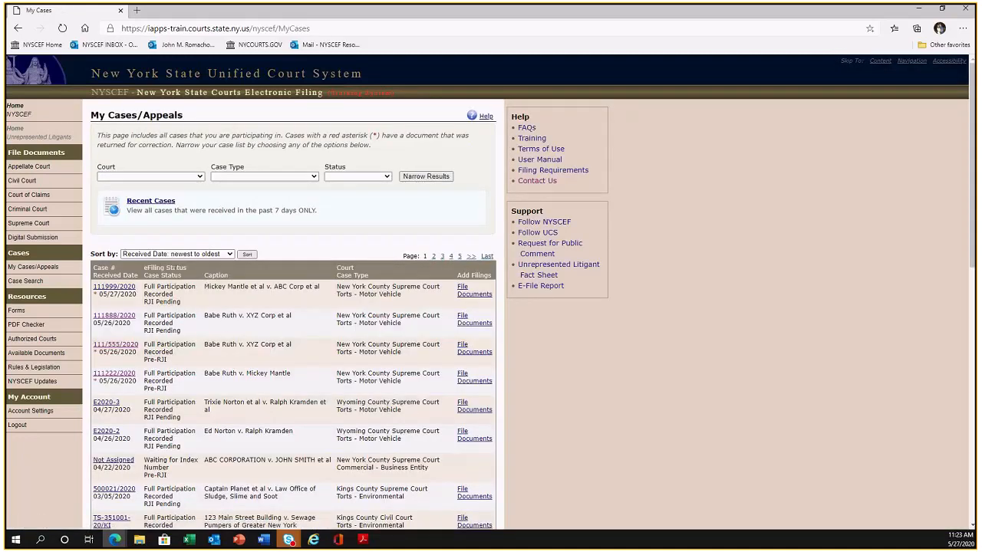
Step: Point out the red asterisk flagging case 111999/2020 in the case list
scroll(182, 314, "down", 2)
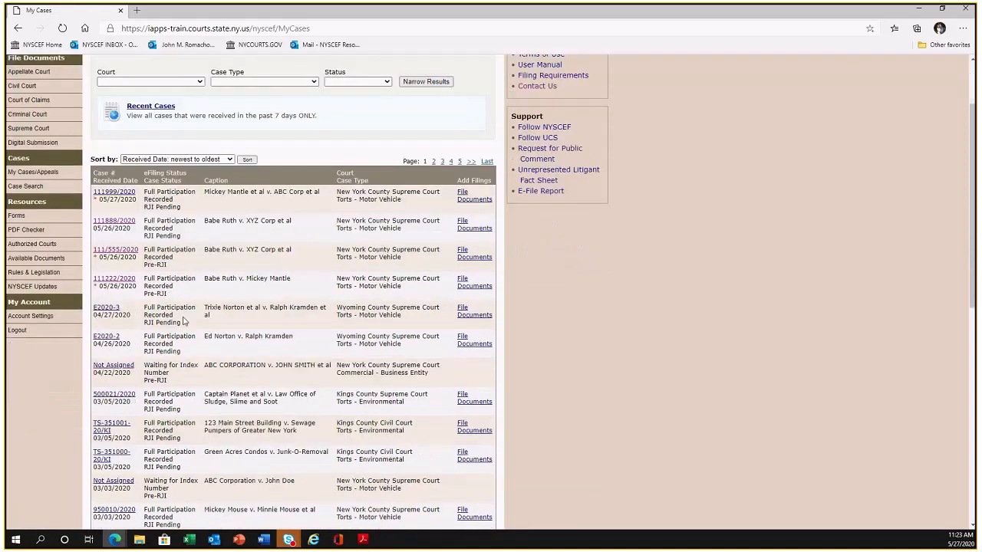
scroll(183, 321, "up", 2)
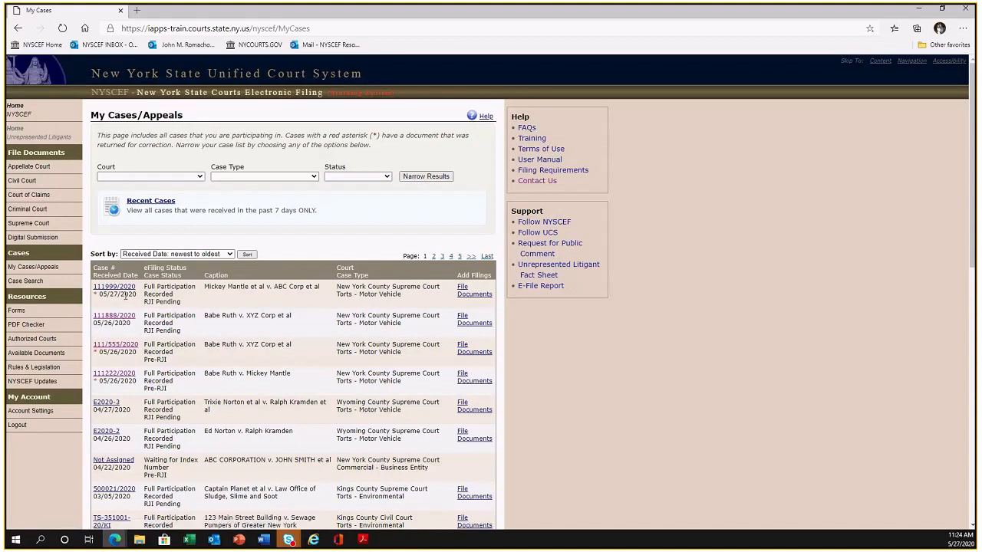
scroll(139, 387, "down", 3)
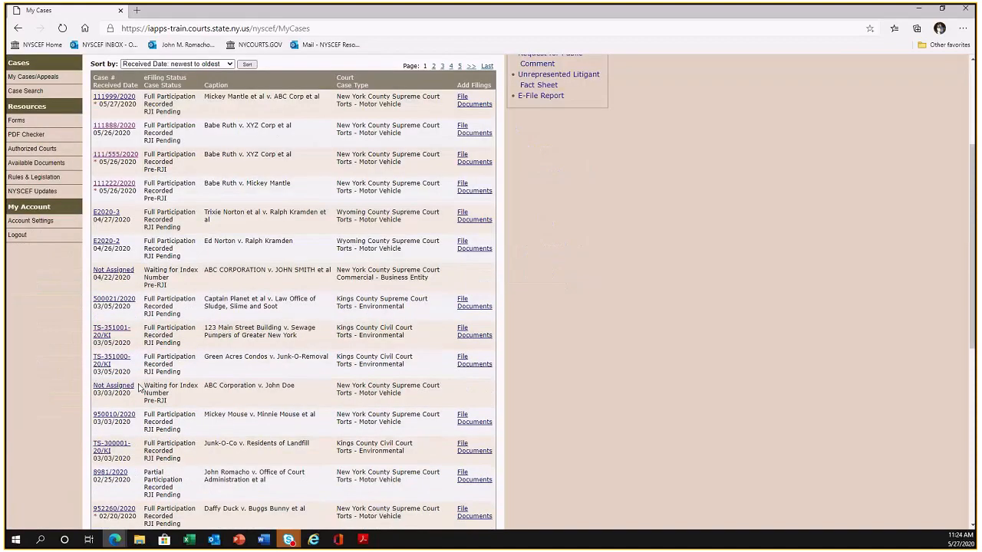
scroll(139, 388, "up", 1)
scroll(135, 404, "up", 3)
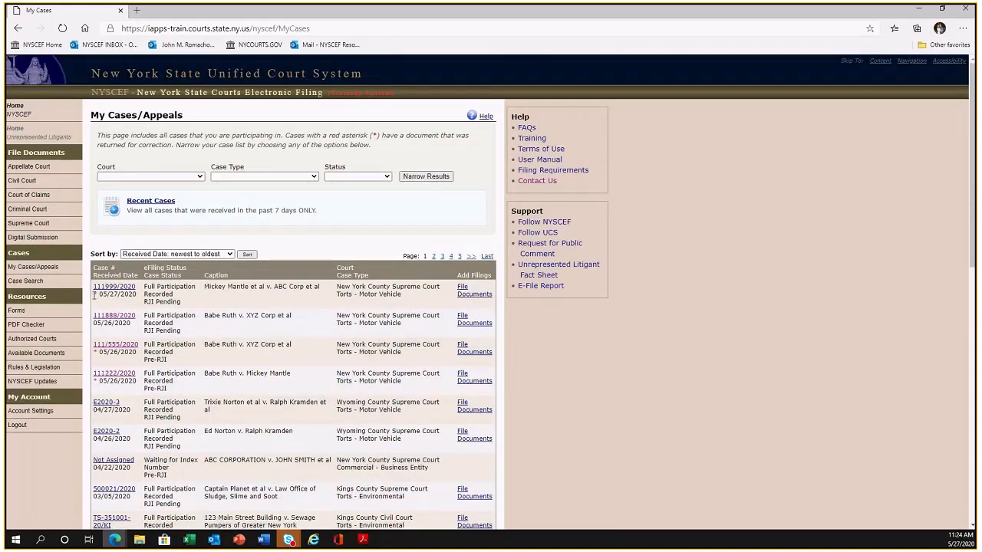
double_click(95, 294)
left_click(109, 306)
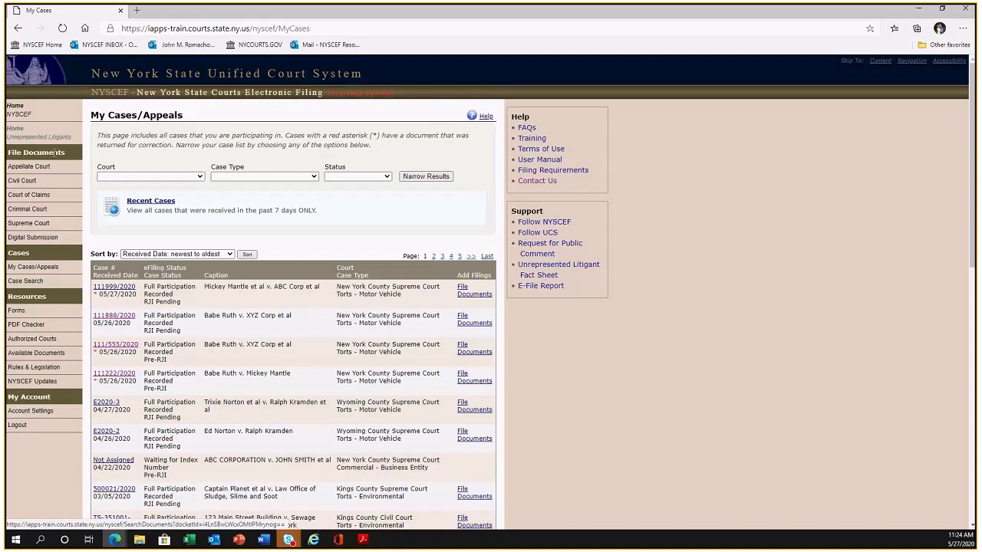
Step: Open Case Search and enter case number 111999/2020
left_click(15, 106)
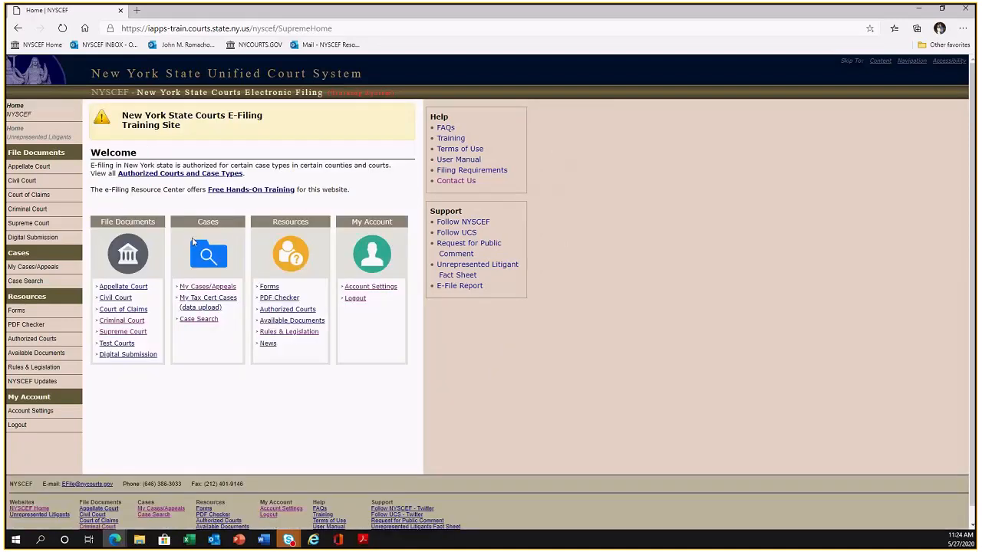
left_click(203, 320)
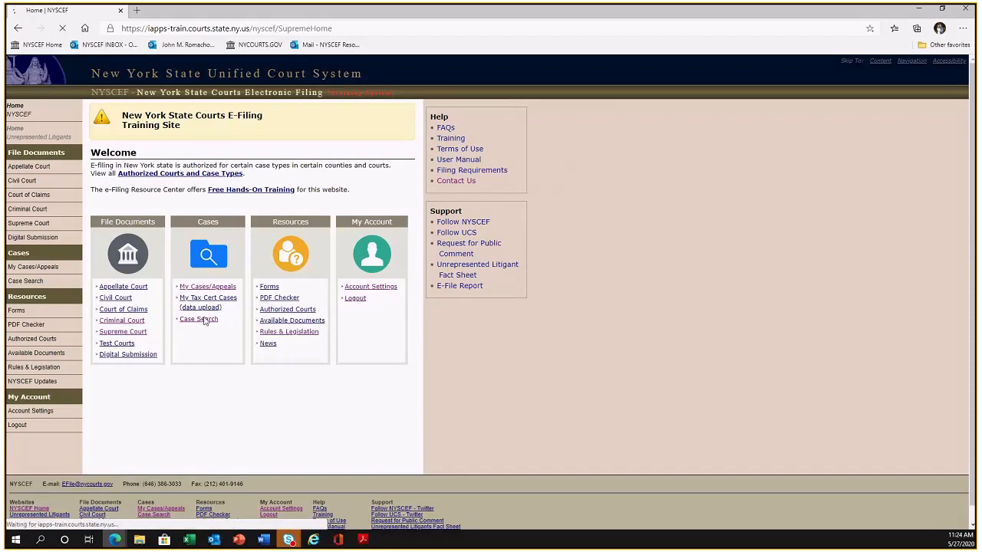
left_click(135, 202)
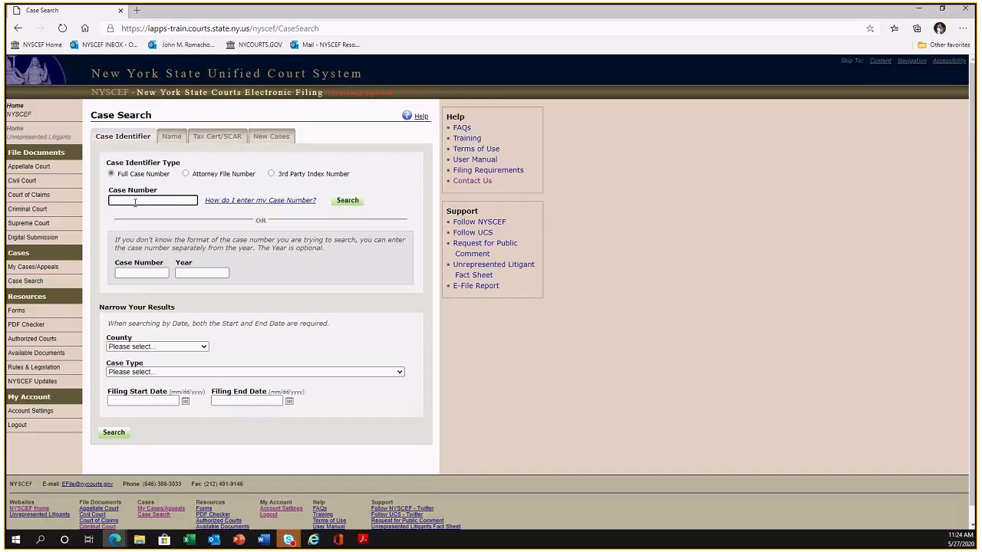
type("111")
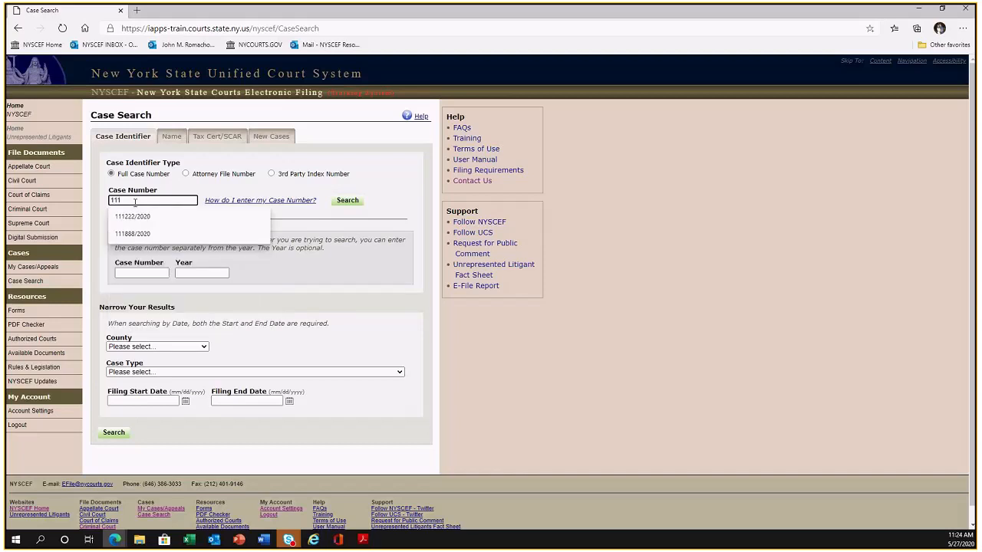
type("999")
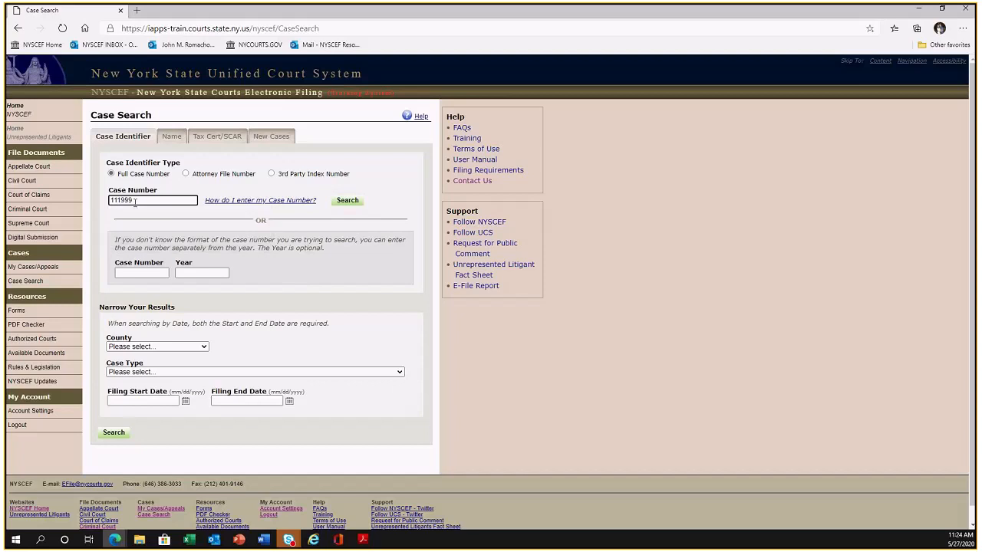
type("/2020")
left_click_drag(183, 201, 75, 215)
key("ctrl+c")
Step: Try the Name tab's first name, organization and attorney search options
left_click(172, 138)
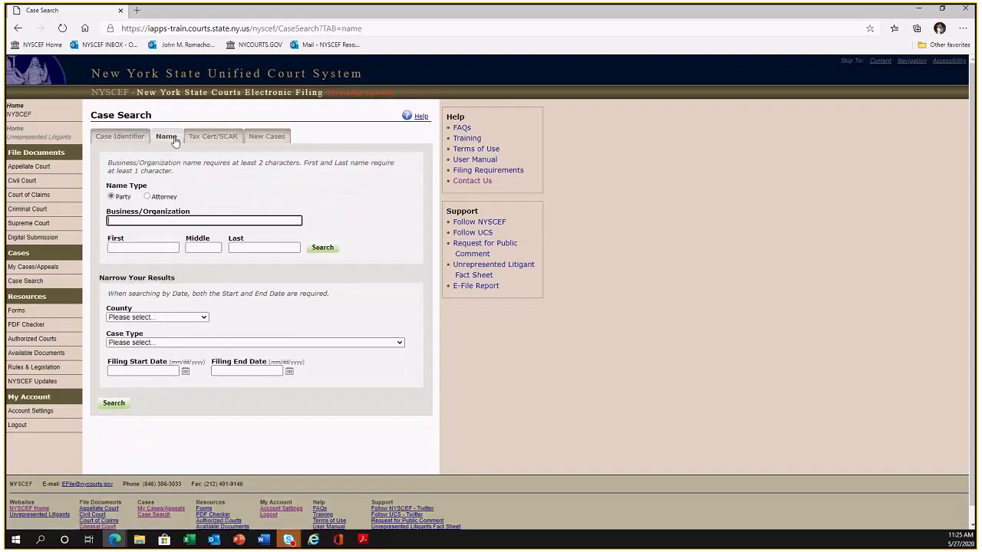
left_click(145, 247)
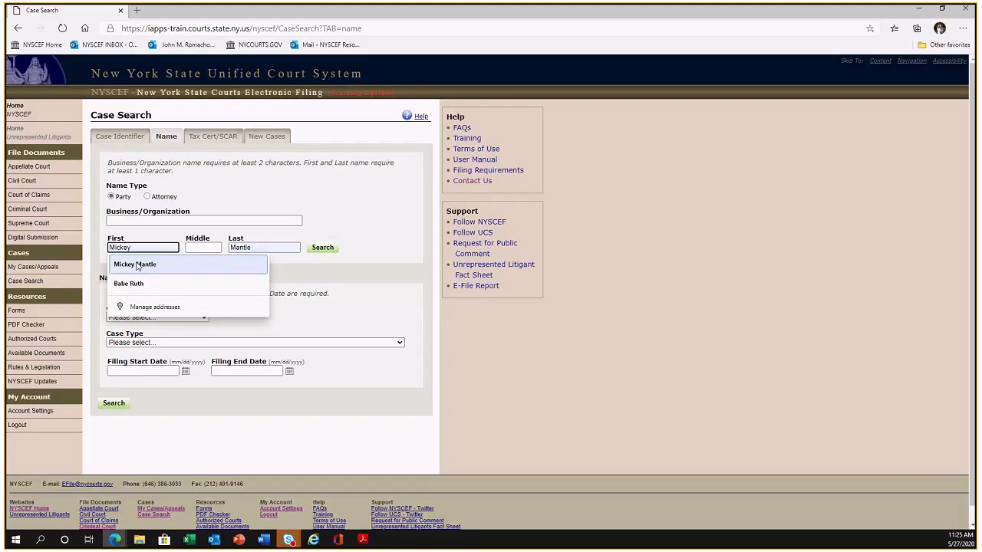
left_click(151, 222)
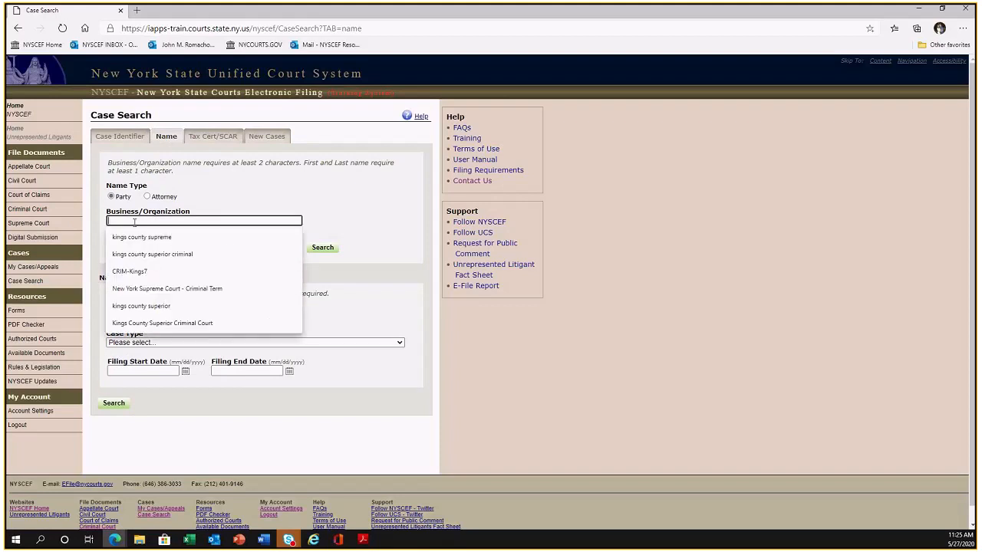
left_click(211, 196)
left_click(147, 196)
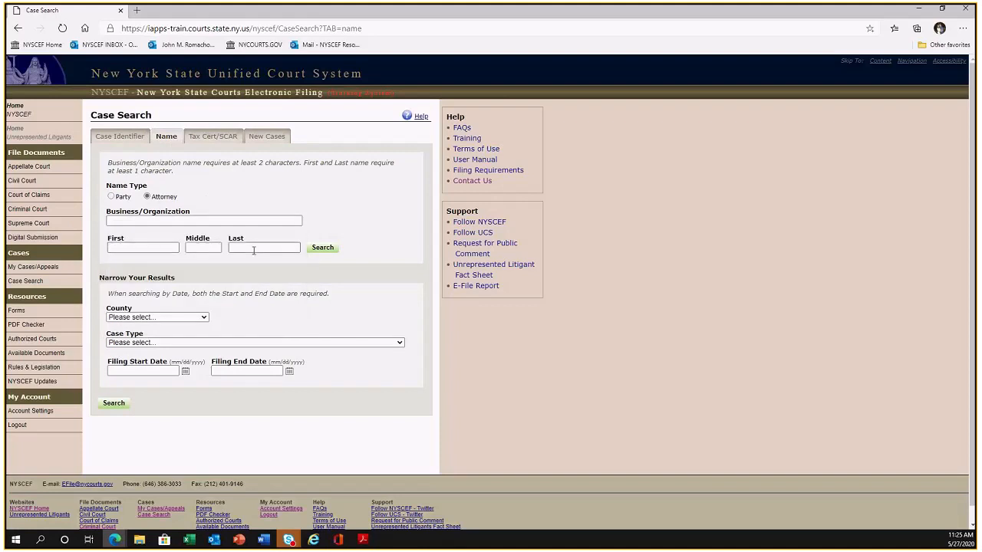
Step: Search by Case Identifier with case number 111999/2020
left_click(120, 138)
left_click(158, 201)
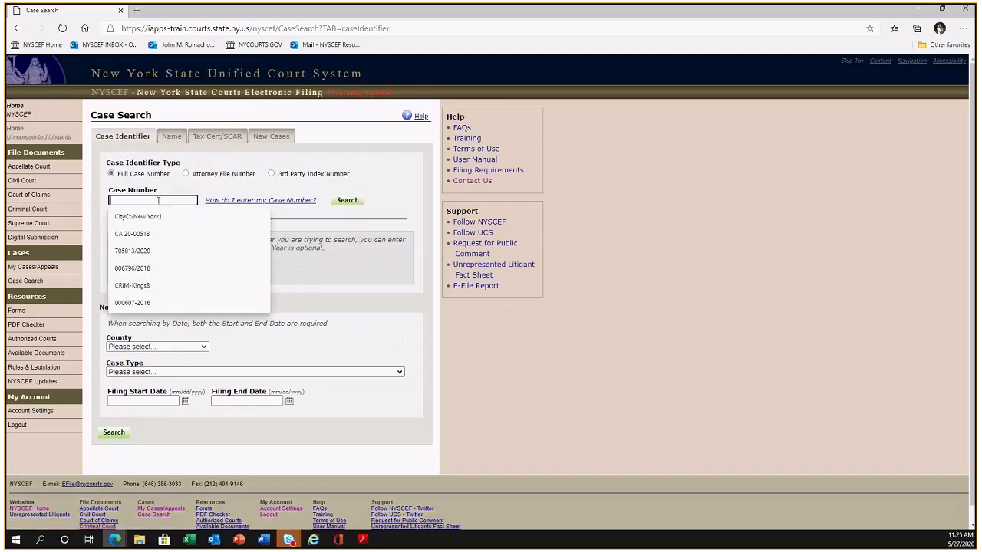
key("ctrl+v")
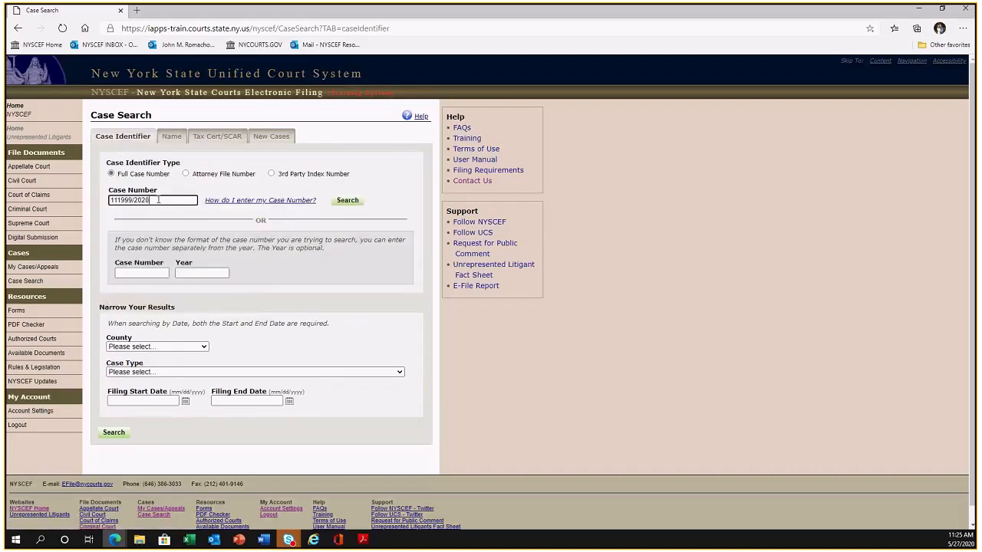
left_click(342, 201)
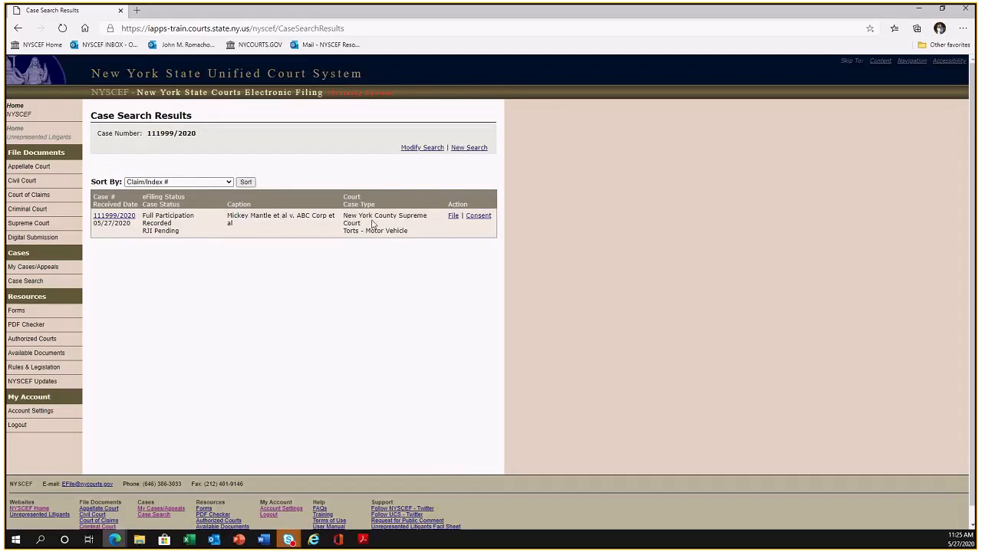
Step: Open case 111999/2020's document list and highlight the returned-for-correction warning
left_click(113, 217)
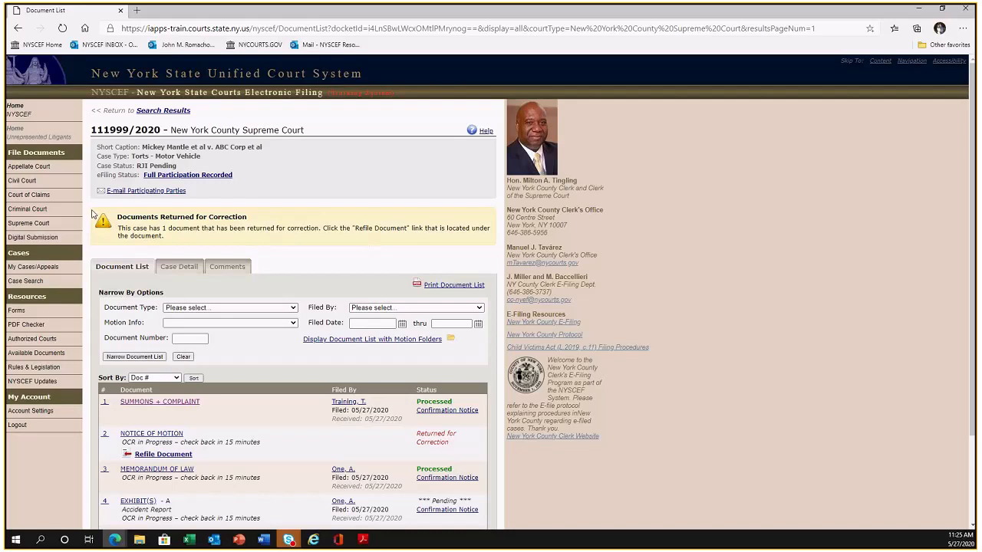
left_click_drag(93, 214, 249, 243)
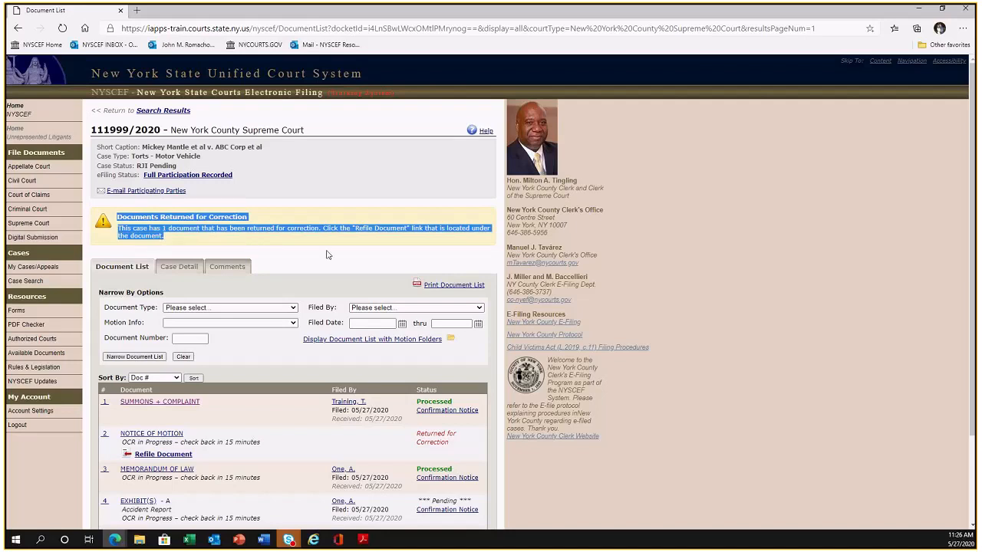
left_click(172, 238)
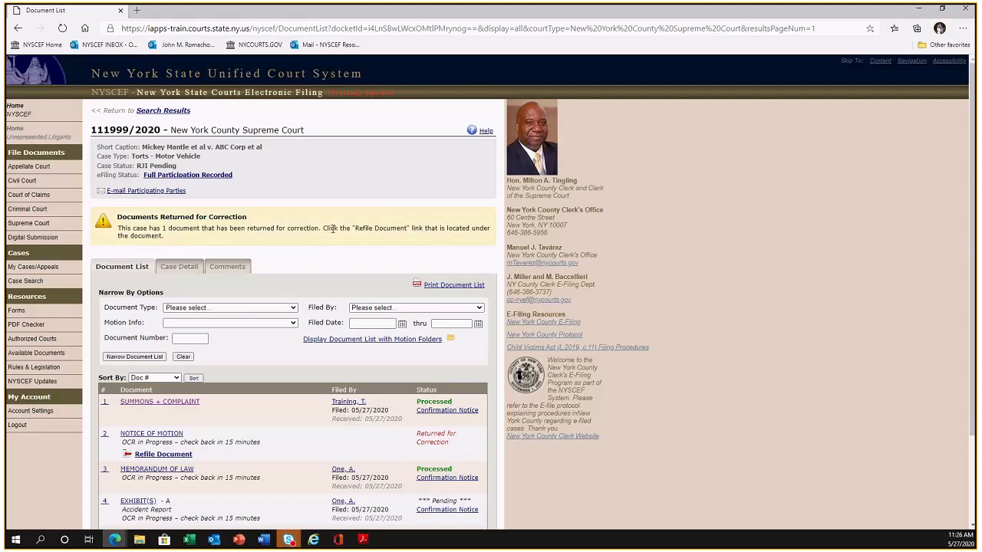
Step: Point out the Notice of Motion's Returned for Correction status and start refiling it
scroll(292, 237, "down", 1)
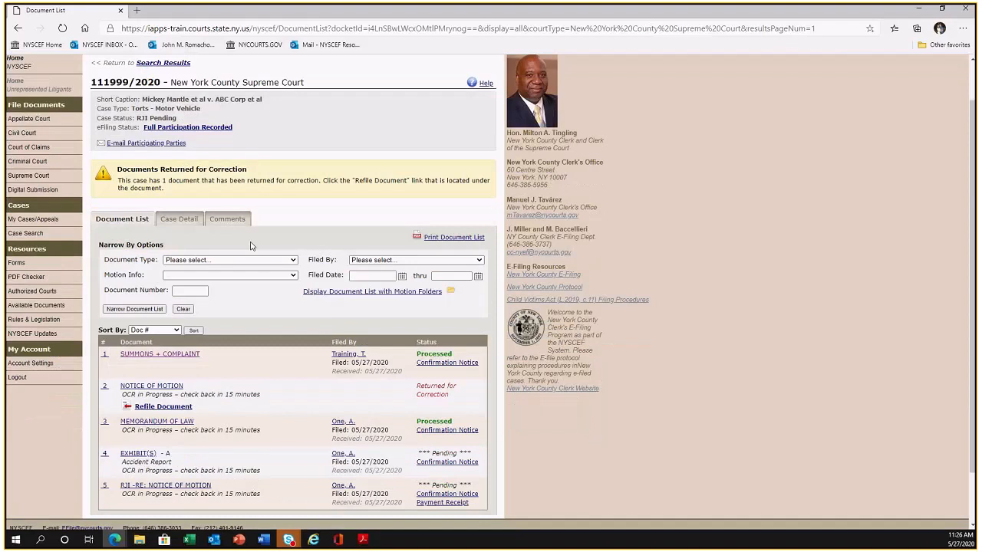
scroll(291, 276, "down", 1)
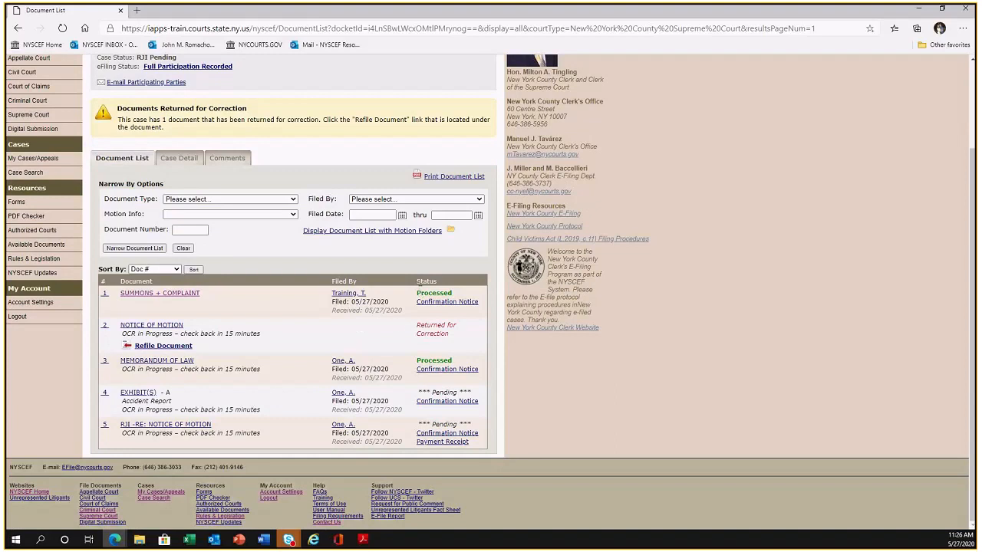
left_click_drag(408, 324, 428, 326)
left_click(464, 332)
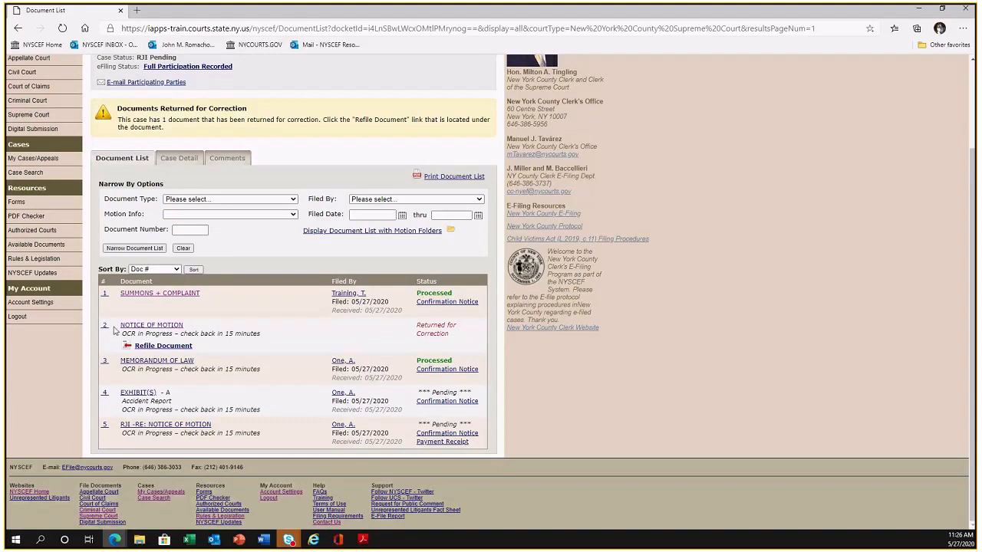
left_click(169, 347)
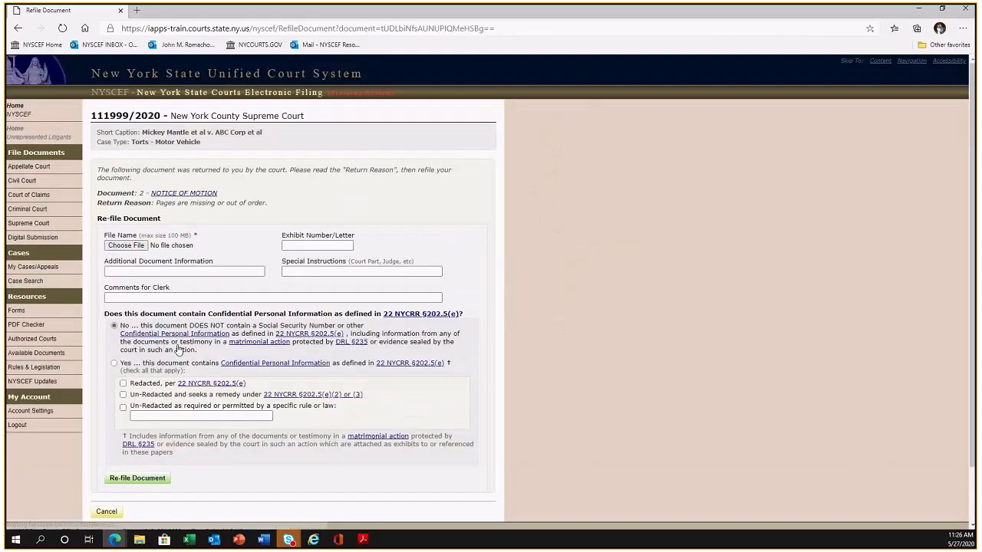
left_click(128, 246)
Step: Attach rji.pdf as the corrected Notice of Motion and re-file it
left_click(112, 108)
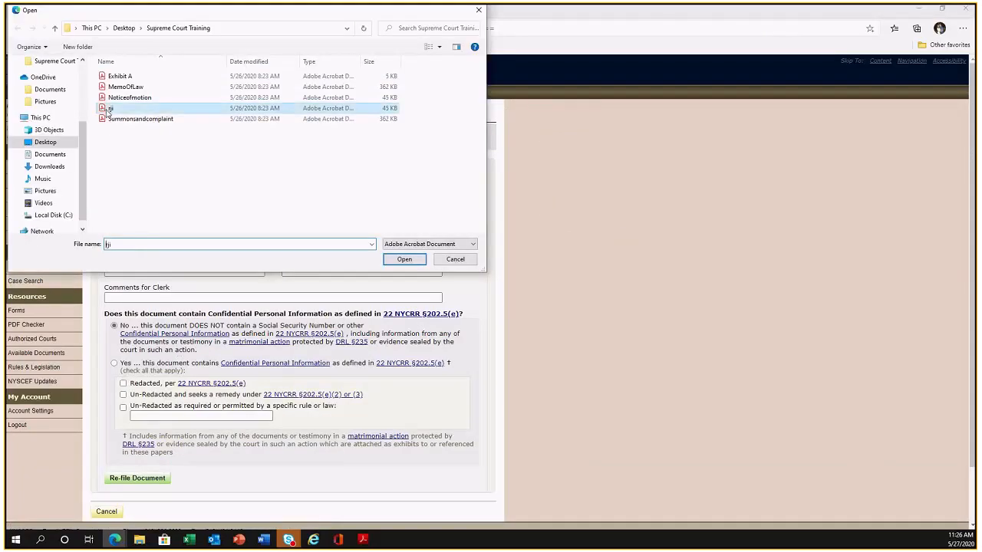
left_click(404, 260)
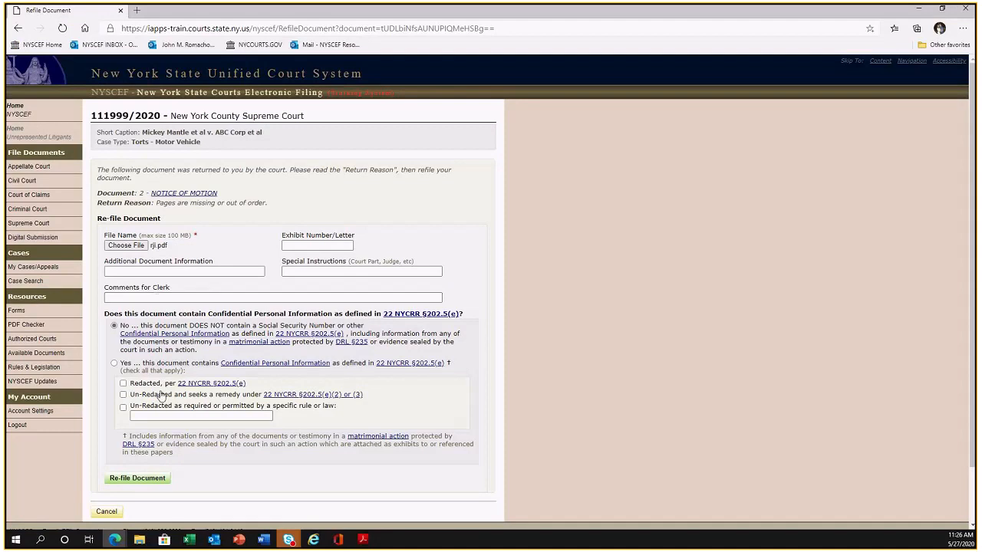
left_click(146, 477)
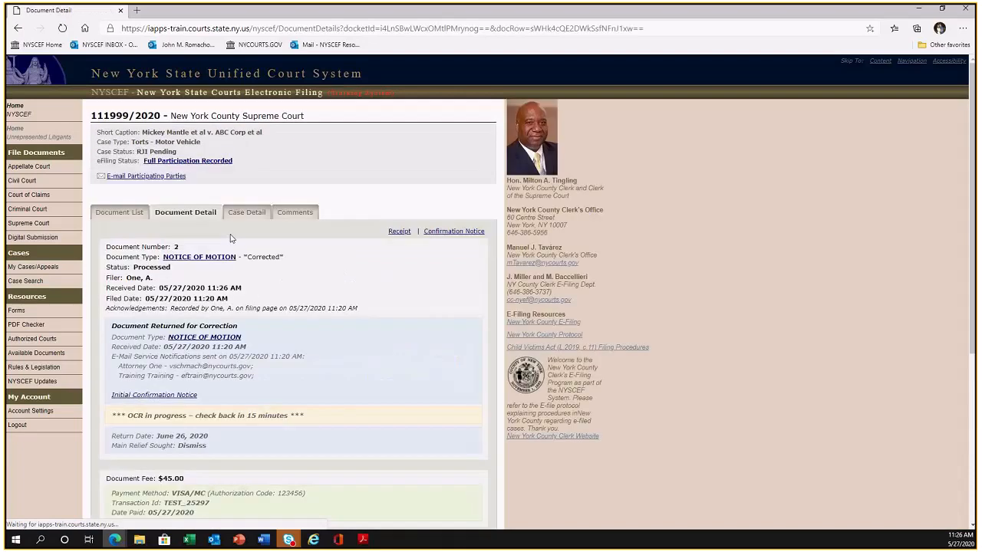
Step: Go back to the document list and check row 2's Corrected Notice of Motion, Processed with OCR note
scroll(230, 238, "down", 1)
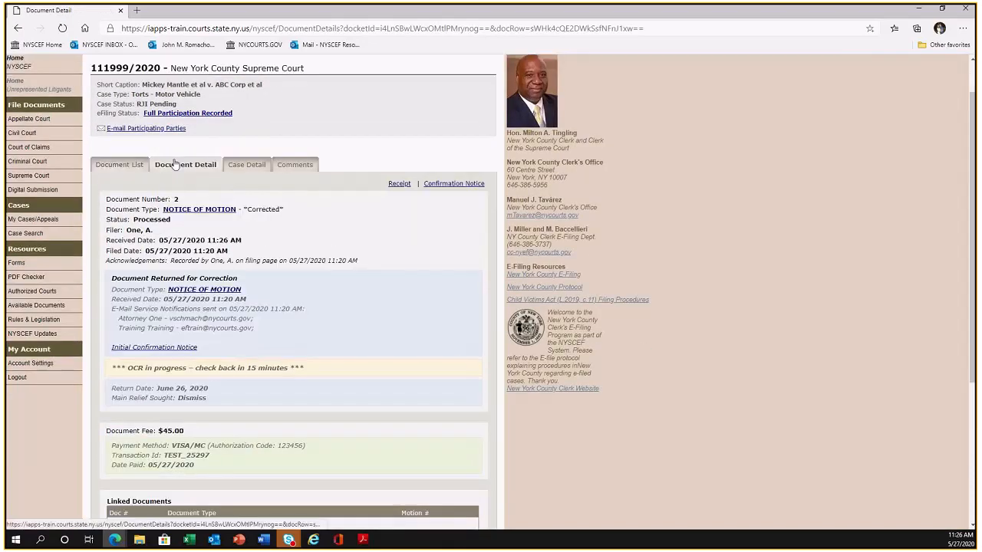
left_click(123, 164)
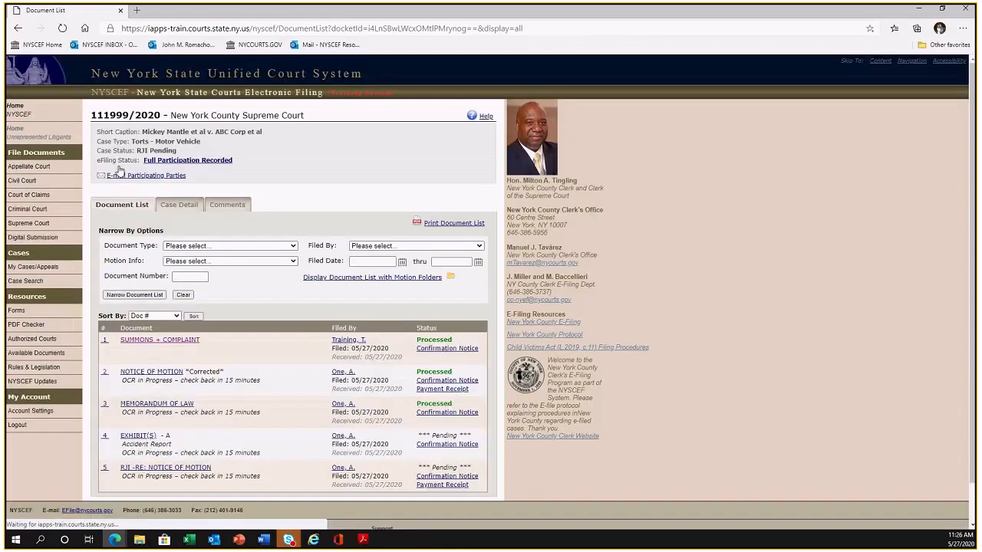
scroll(135, 319, "down", 1)
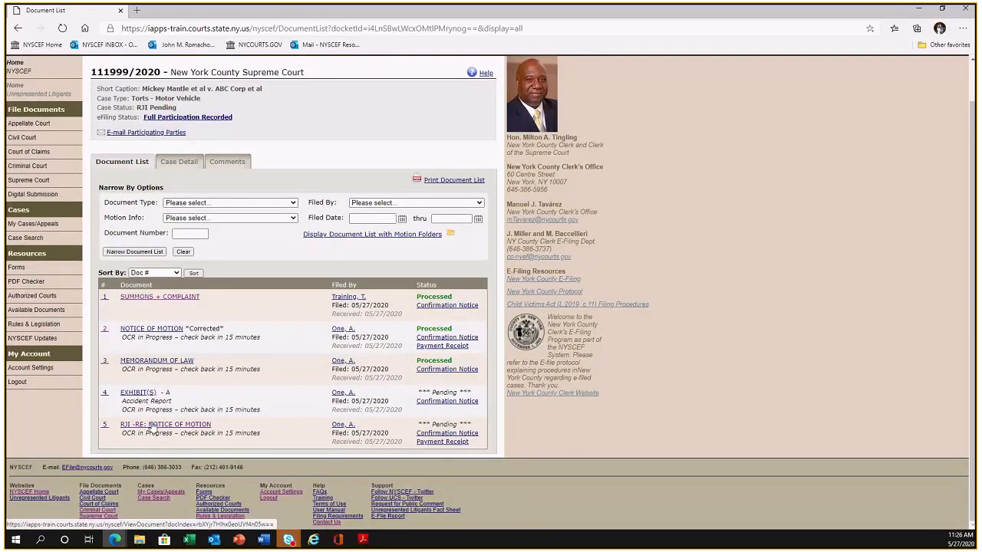
left_click_drag(242, 330, 186, 330)
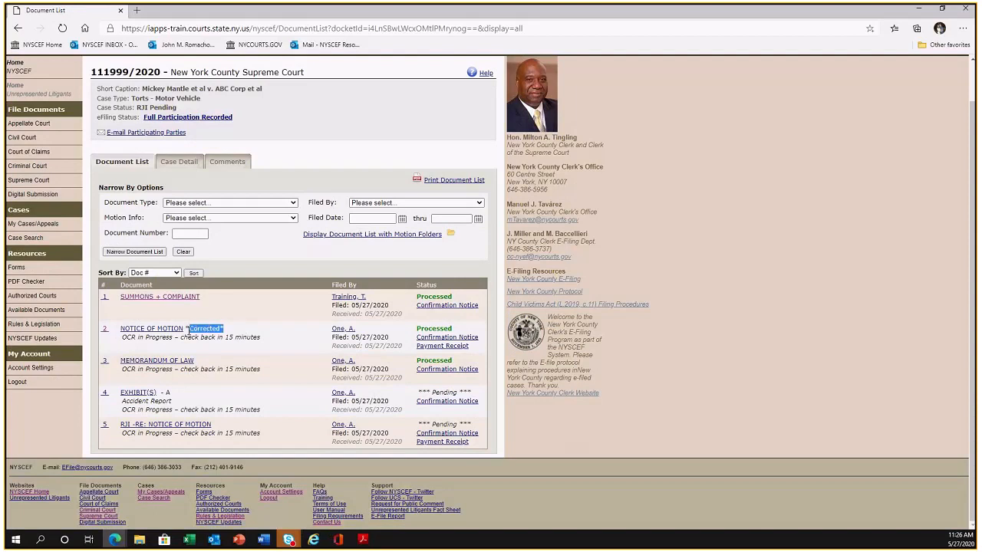
left_click(202, 330)
left_click_drag(240, 351, 266, 350)
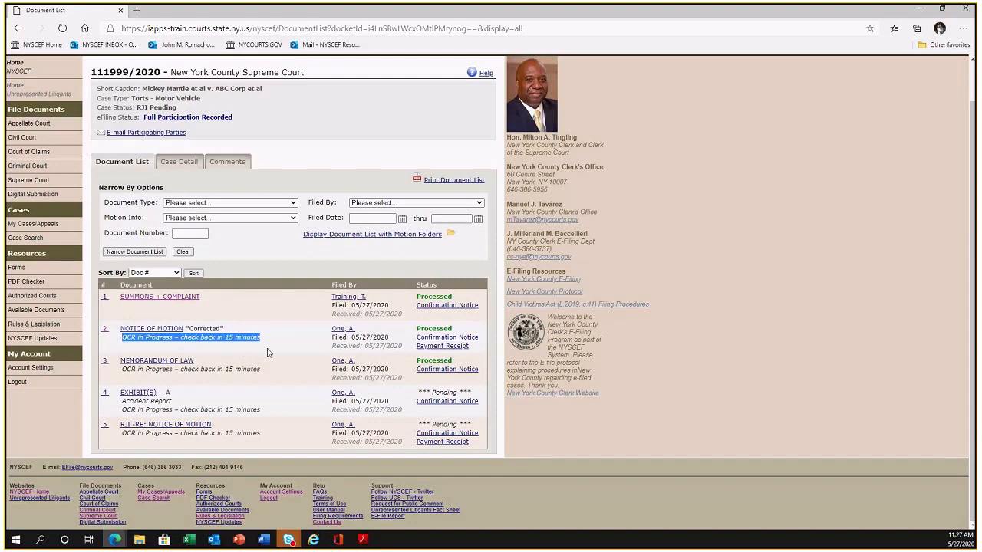
left_click(276, 344)
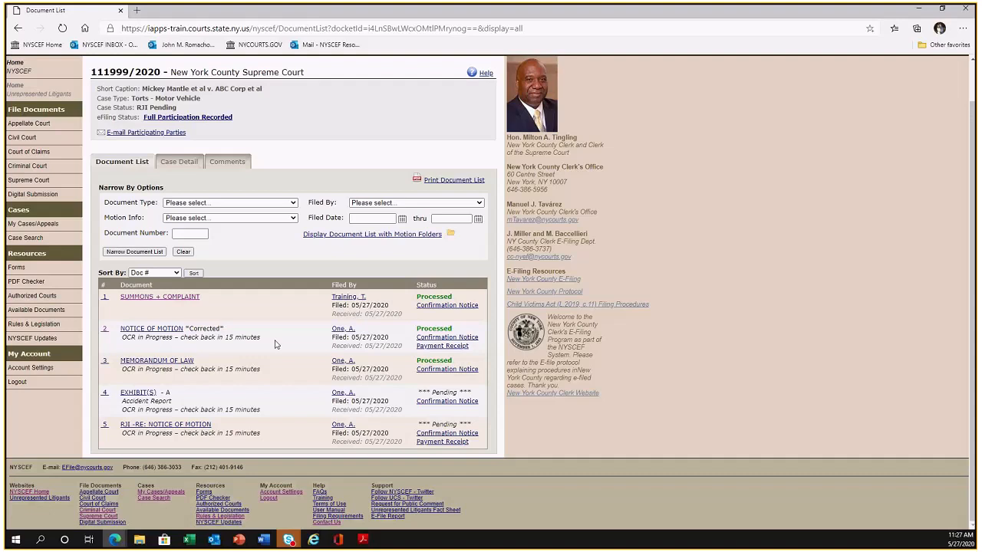
scroll(178, 342, "up", 1)
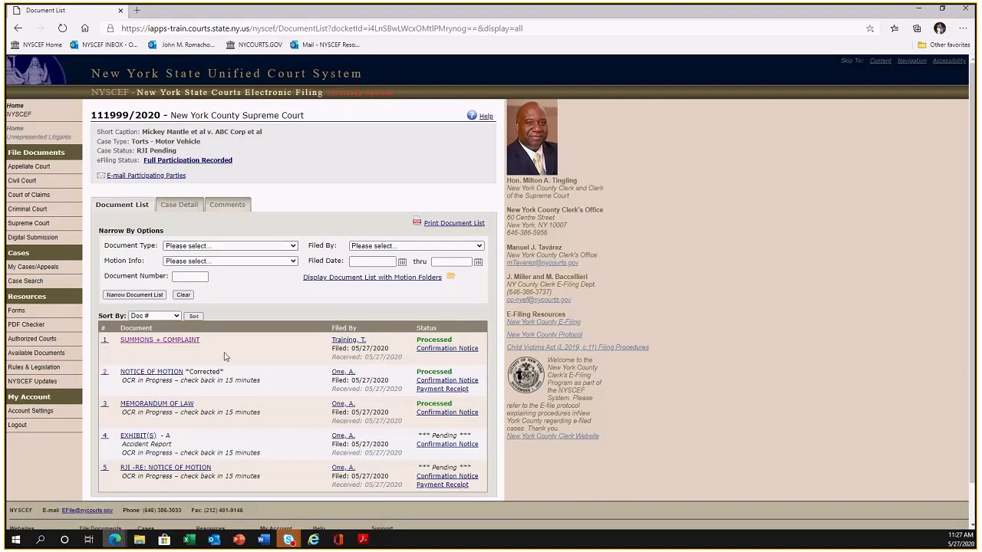
scroll(224, 355, "down", 1)
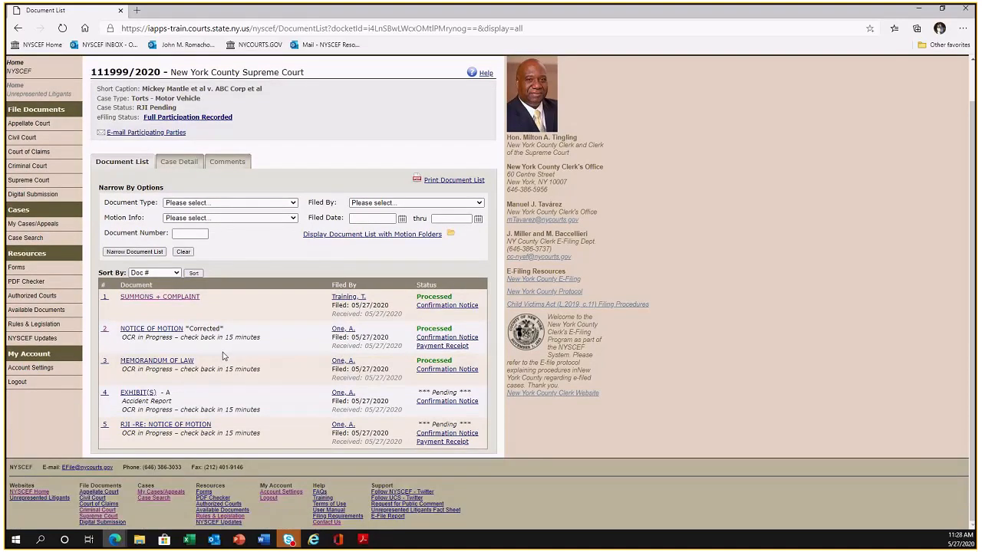
scroll(224, 355, "up", 1)
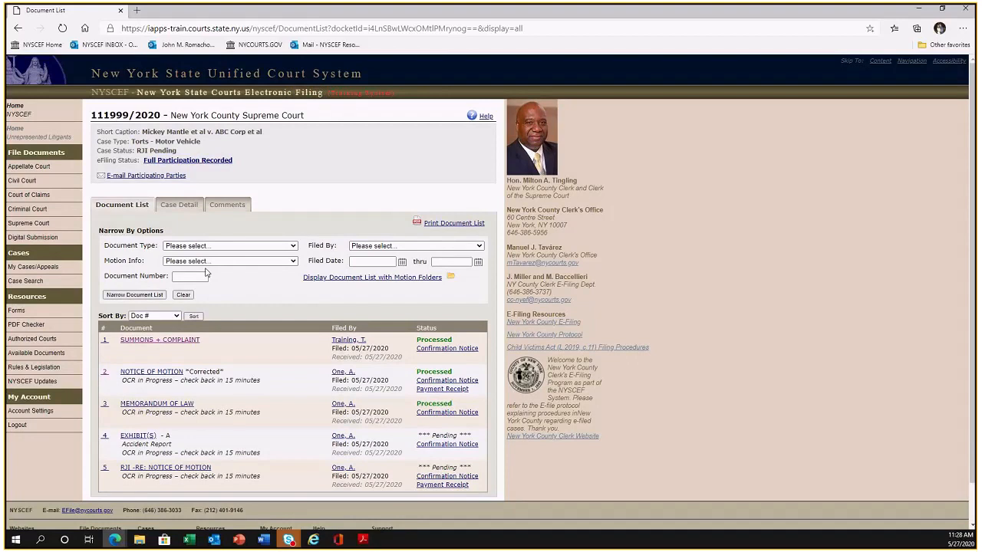
left_click(205, 245)
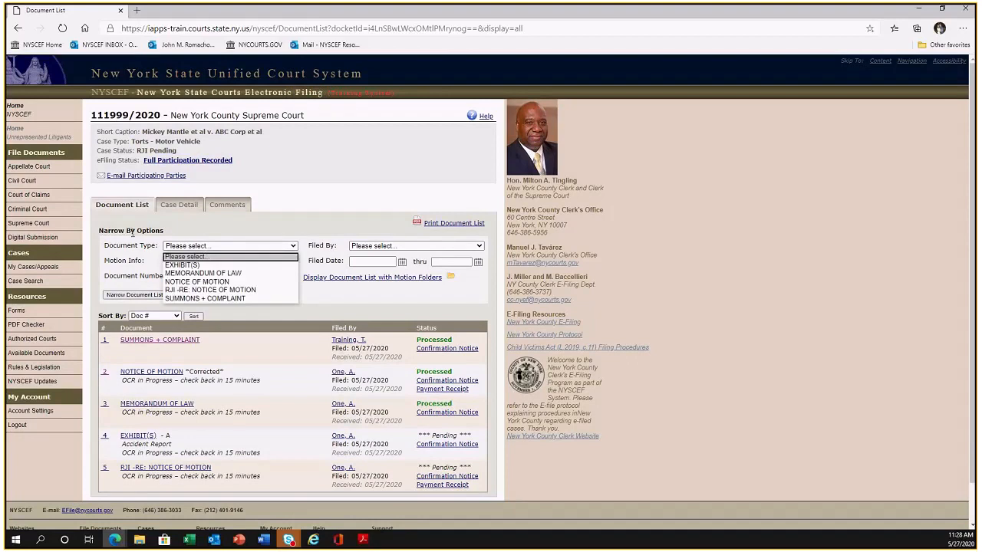
left_click(212, 283)
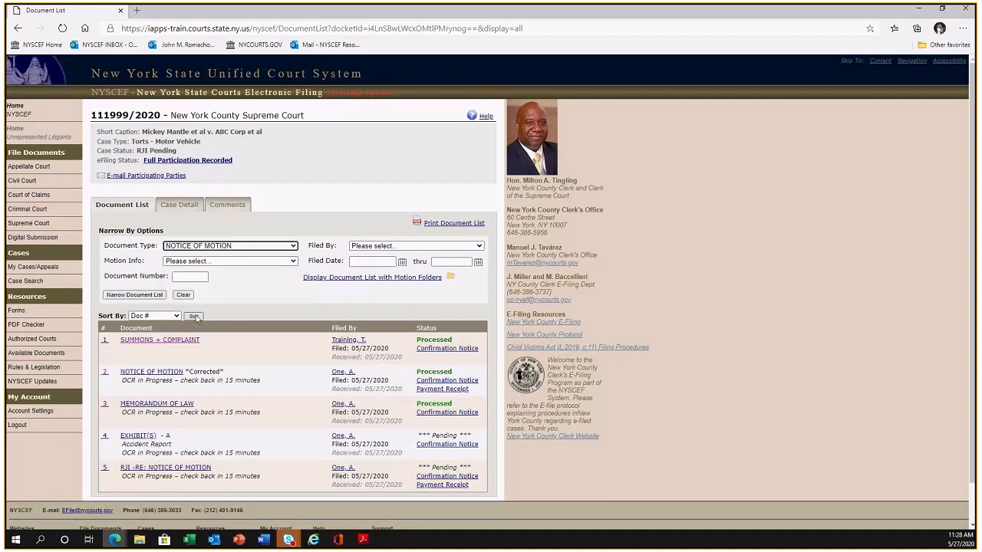
left_click(195, 317)
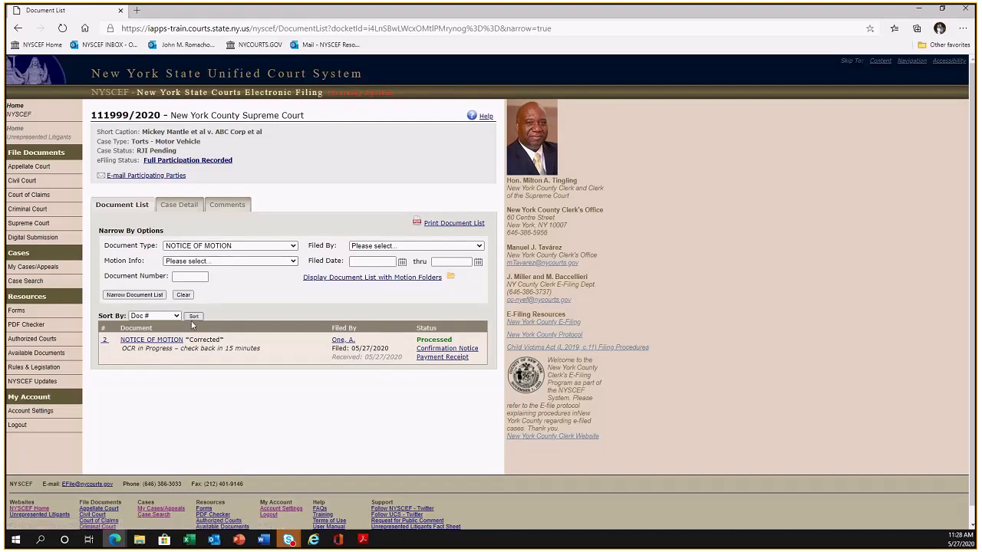
left_click(189, 293)
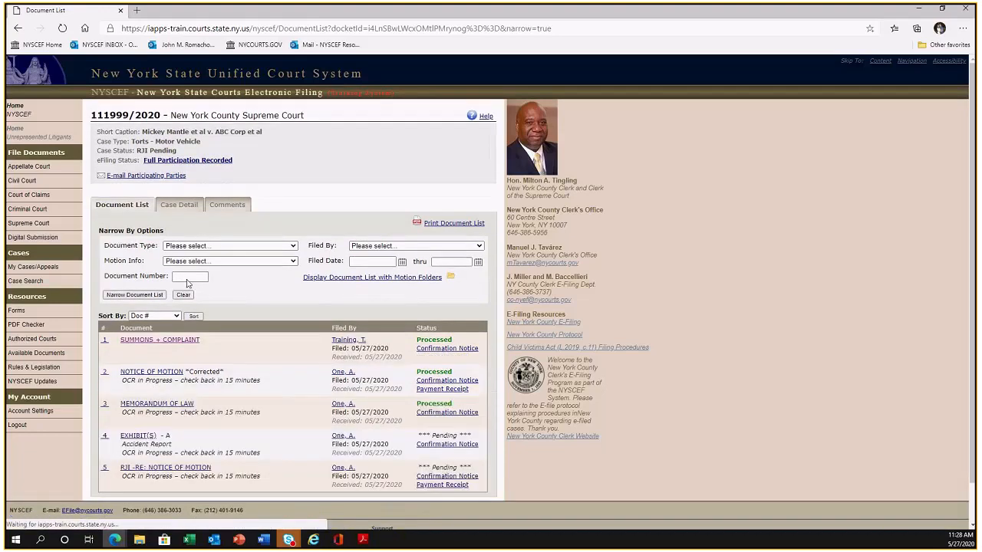
left_click(197, 262)
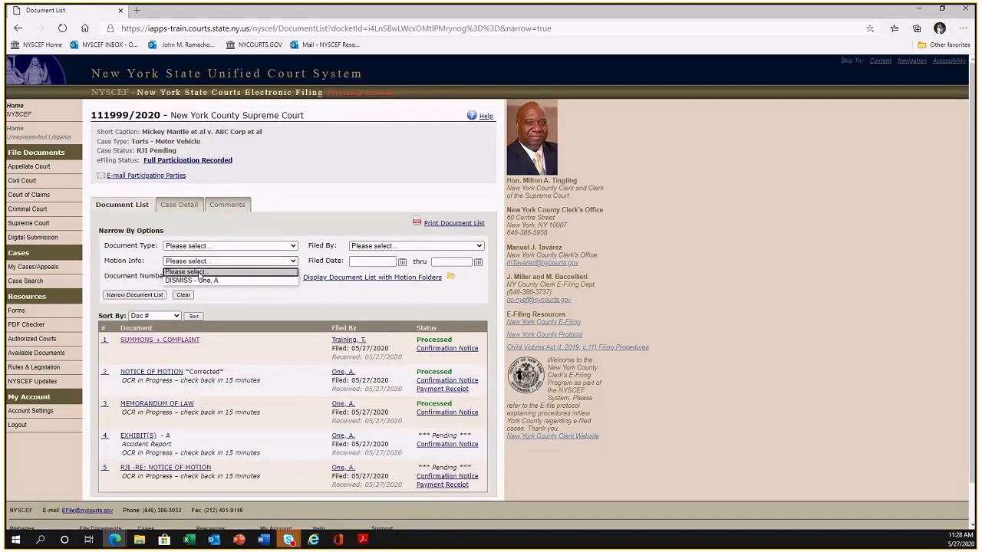
left_click(195, 281)
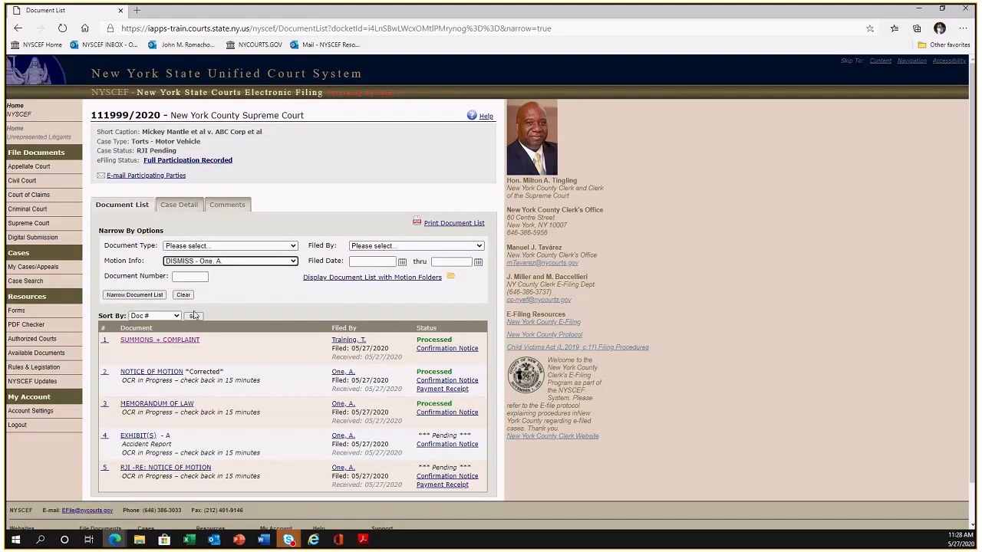
left_click(194, 316)
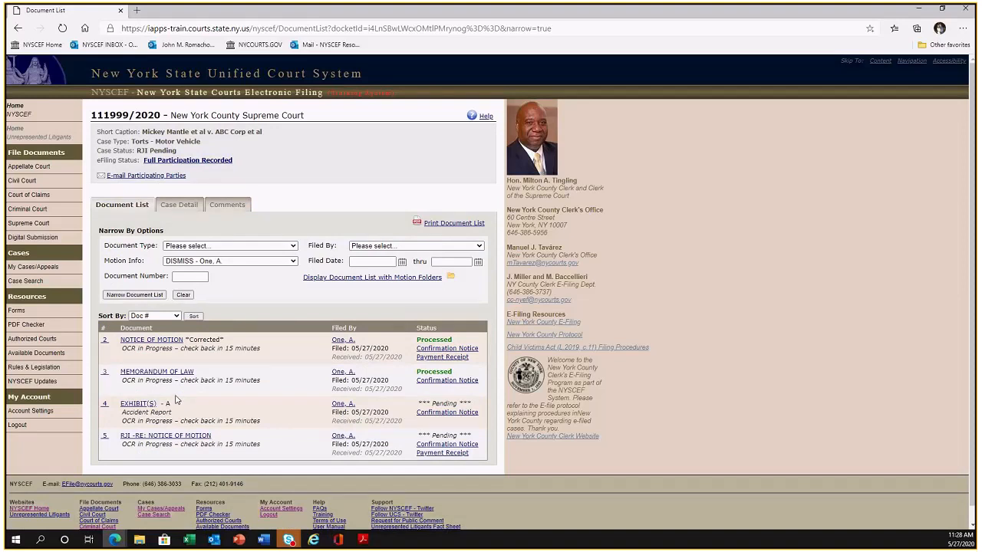
left_click(181, 297)
left_click(181, 277)
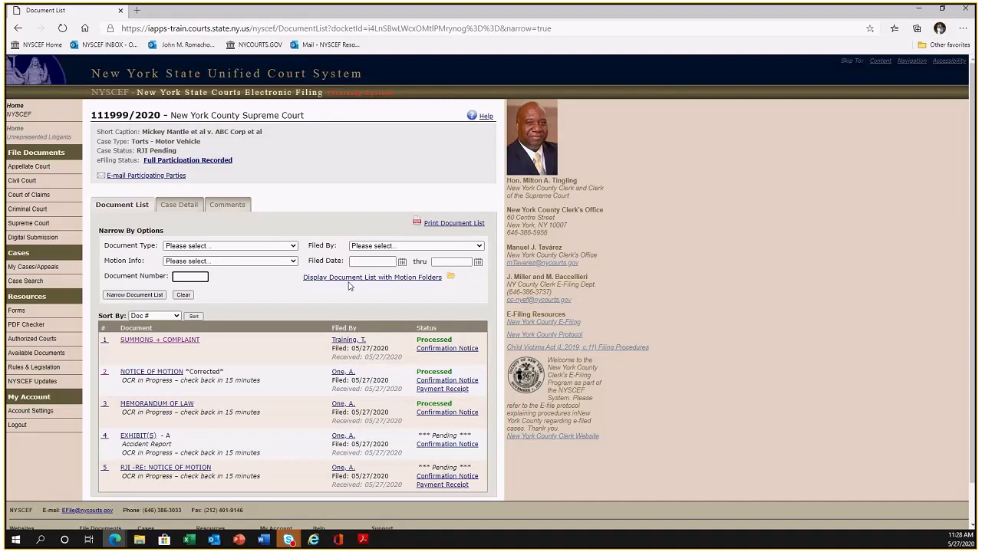
left_click(377, 246)
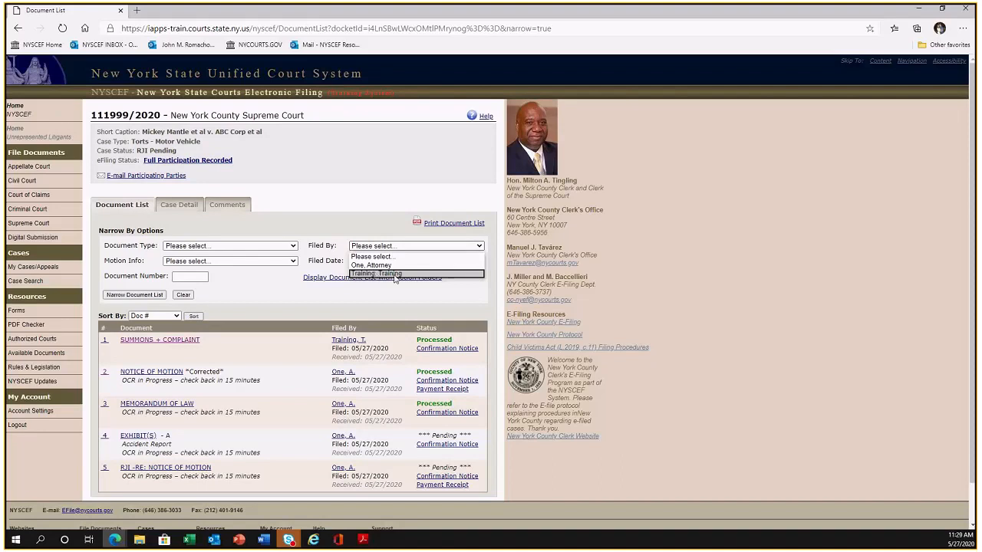
left_click(395, 274)
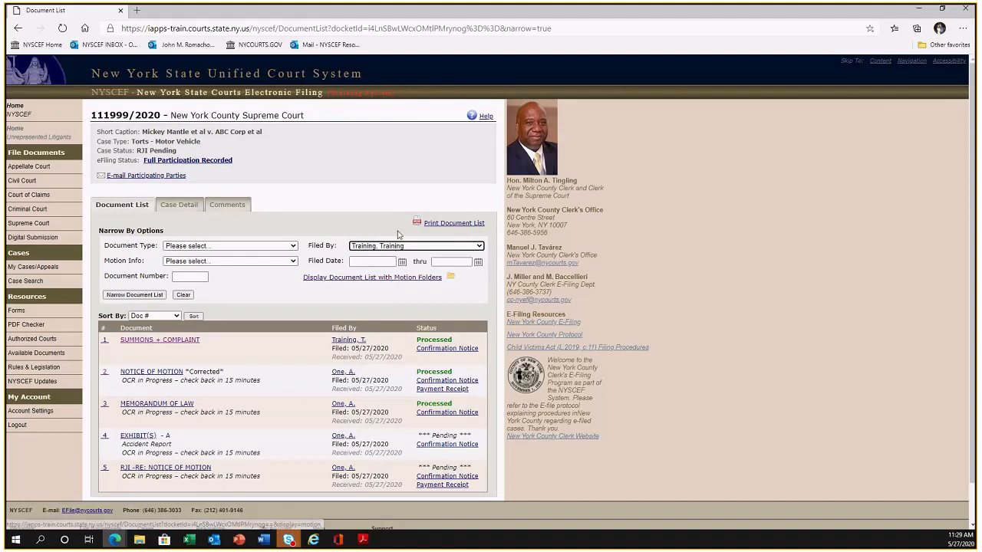
left_click(196, 318)
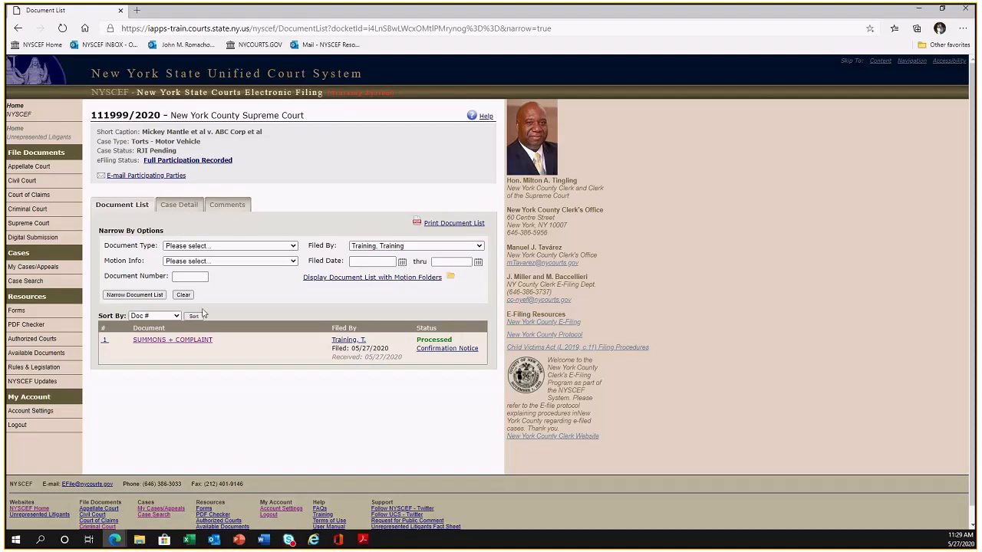
left_click(184, 294)
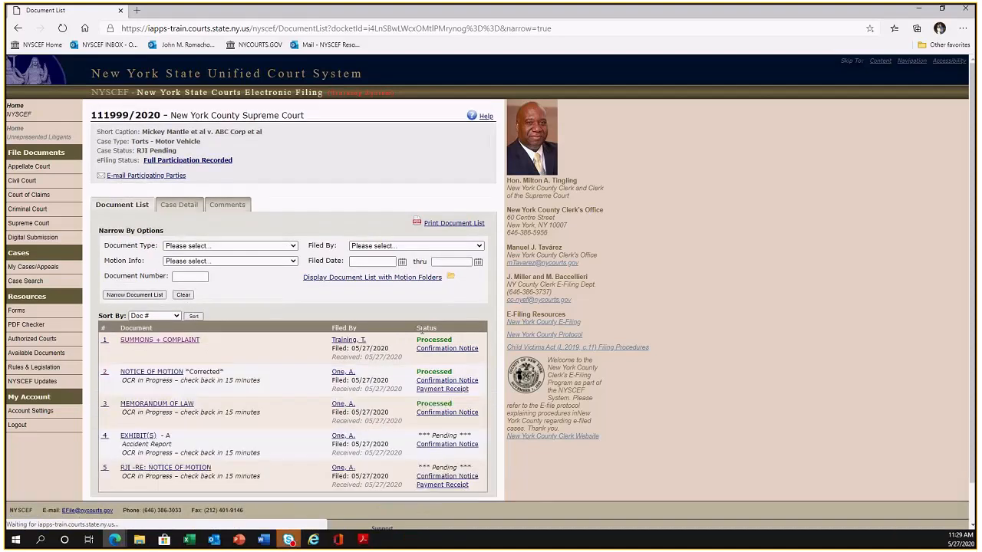
left_click(401, 264)
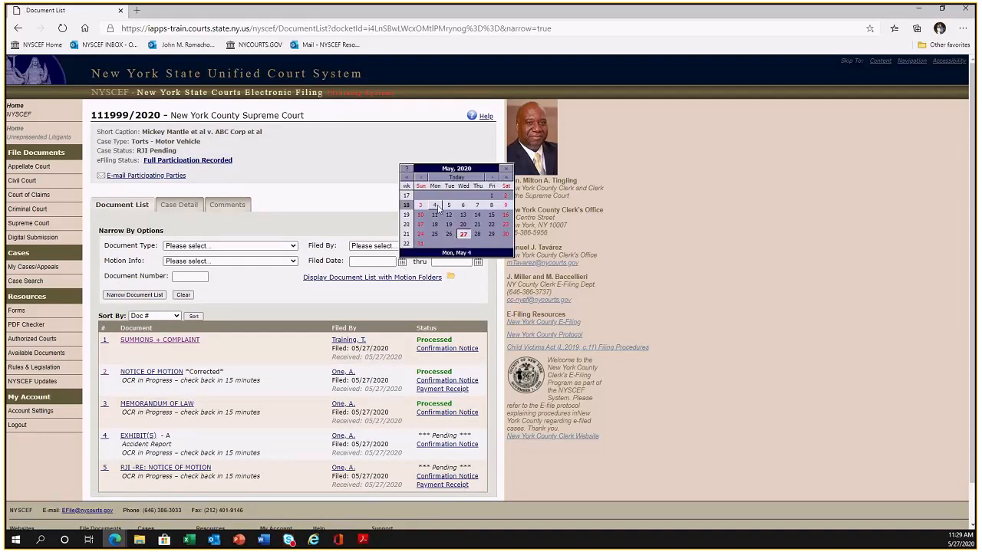
left_click(473, 274)
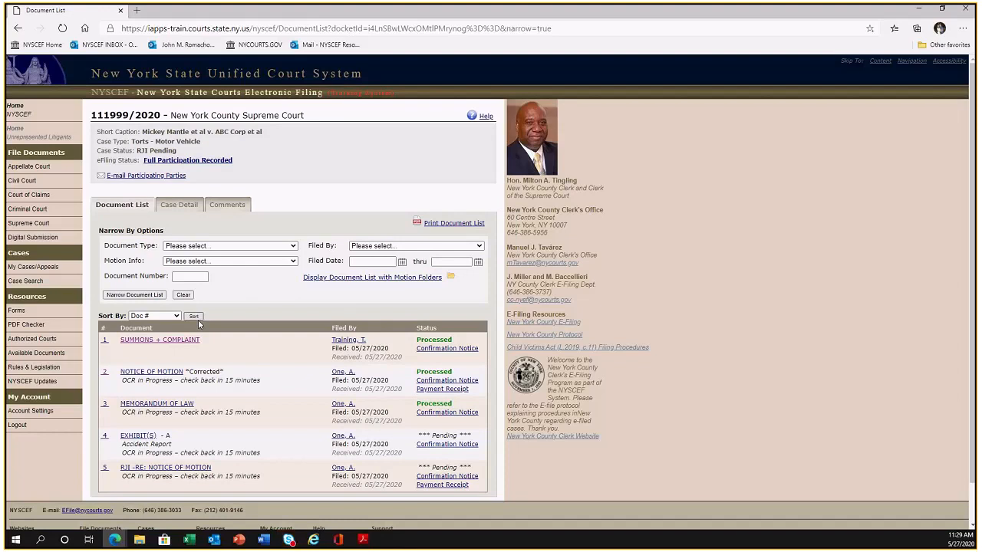
Step: Review the case parties and the plaintiffs' attorney information, then view the case's Comments, which are empty
left_click(181, 205)
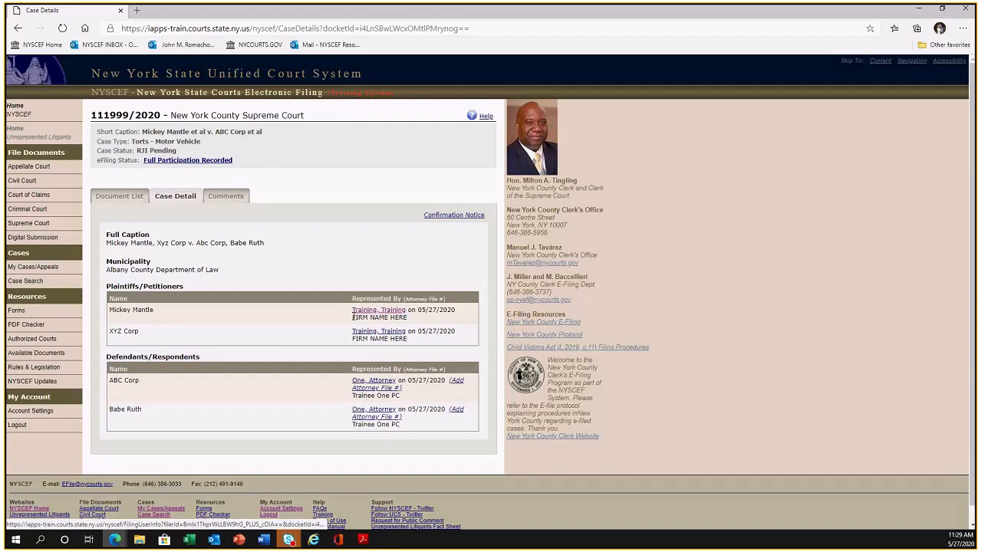
left_click(393, 313)
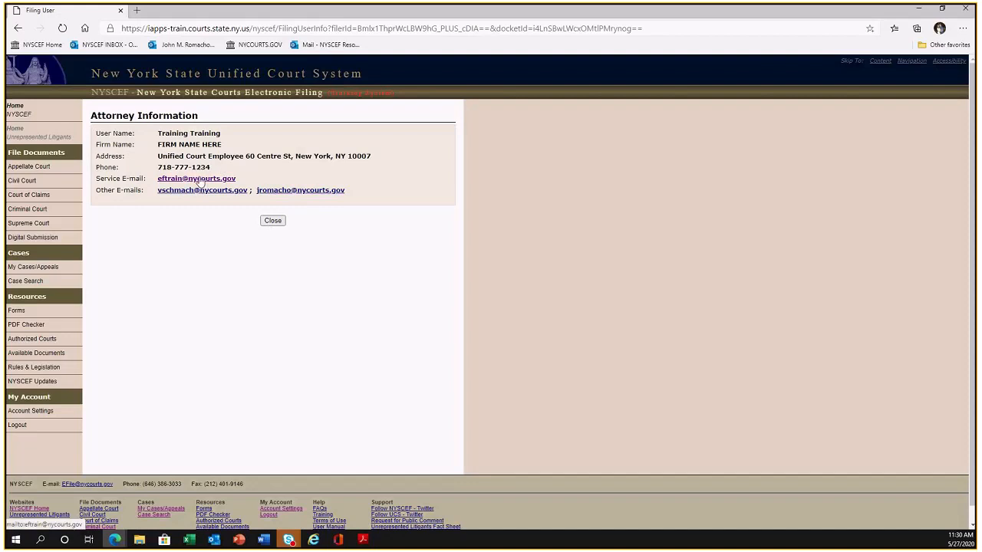
left_click(274, 222)
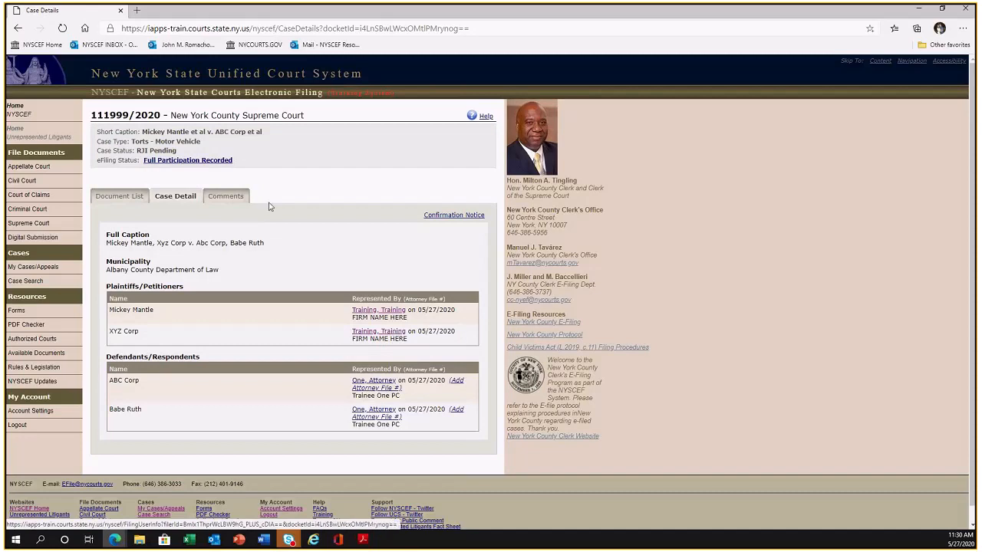
left_click(232, 197)
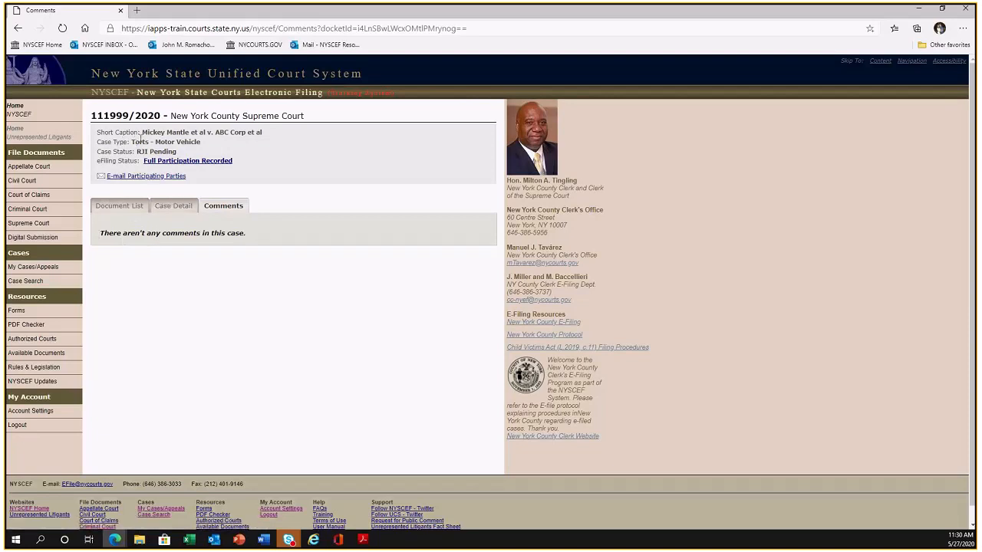
Step: Select the short caption line and the case status text on the Comments page
triple_click(197, 137)
left_click(122, 142)
left_click_drag(99, 162, 151, 152)
Step: Back on Case Detail, review both defendants represented by the filing attorney since 05/27/2020
left_click(180, 209)
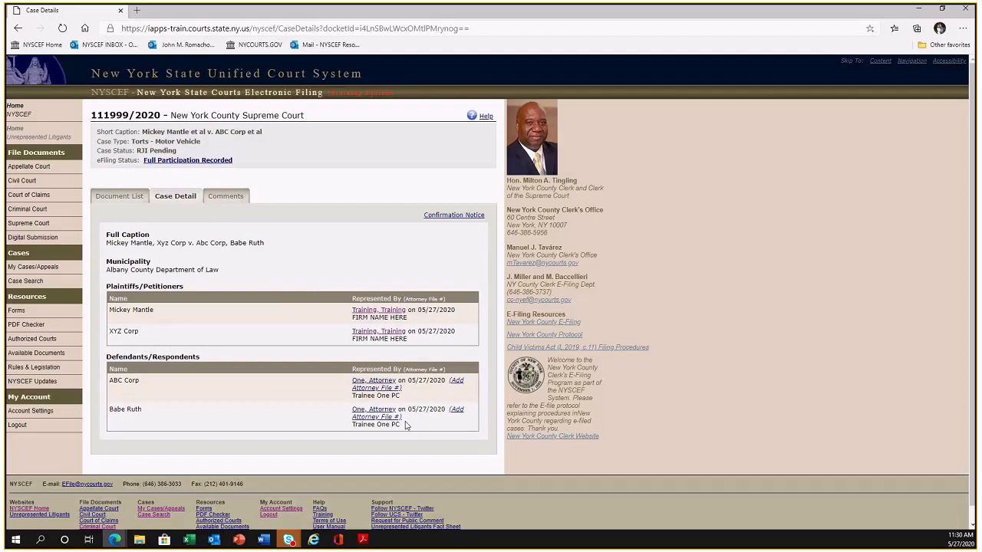
left_click_drag(406, 426, 349, 371)
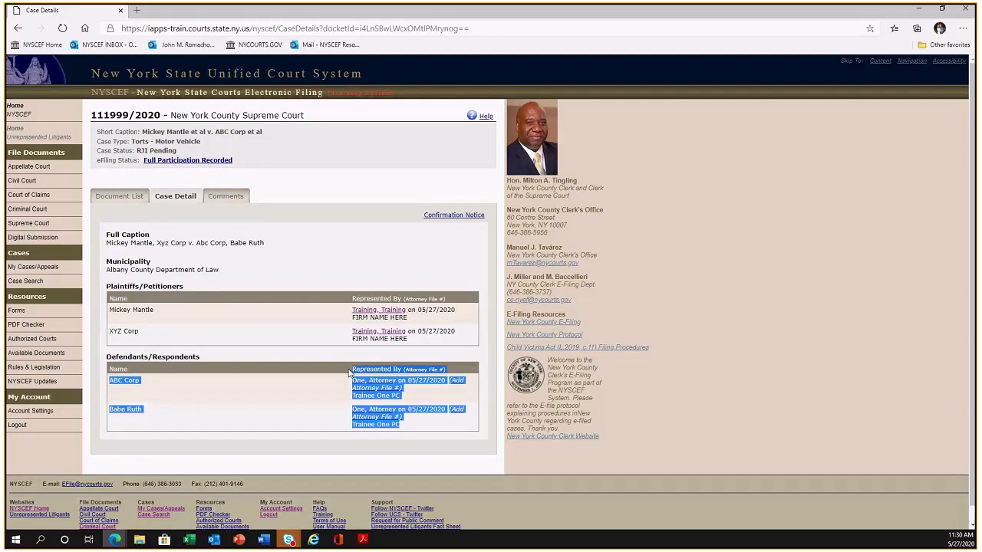
left_click(349, 371)
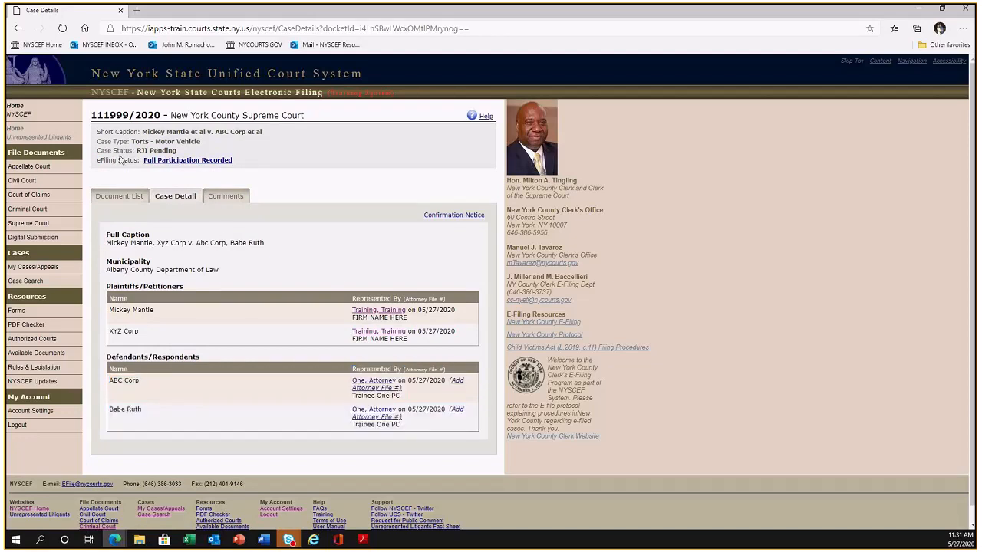
Step: From the home page, open Help's Contact Us for Resource Center support hours, Monday–Friday 8:00 am–6:00 pm
left_click(35, 105)
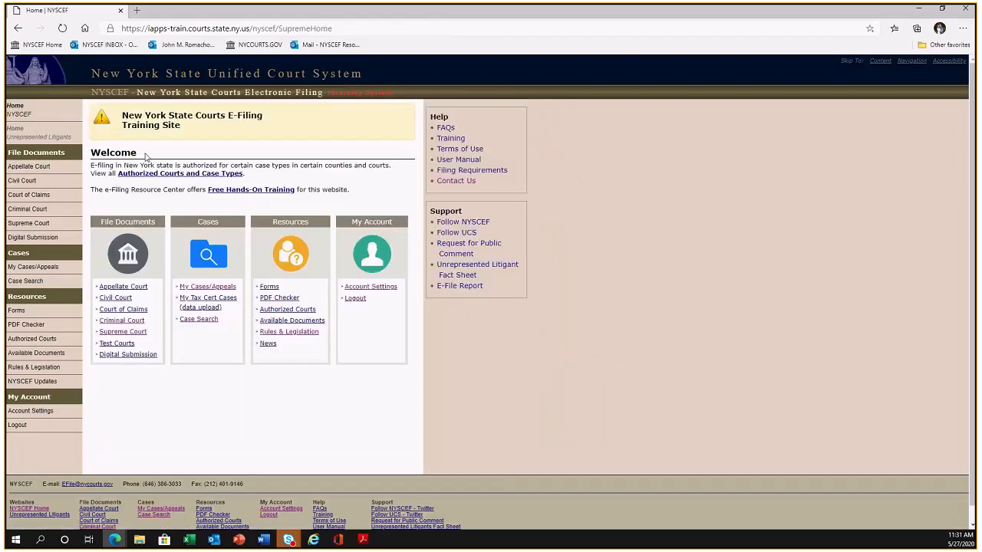
left_click_drag(141, 153, 87, 151)
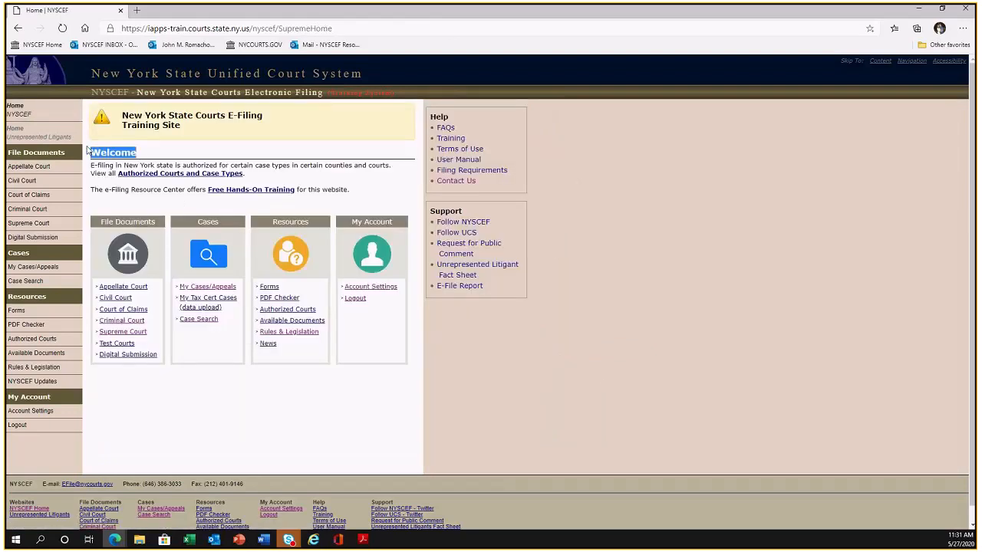
left_click(230, 154)
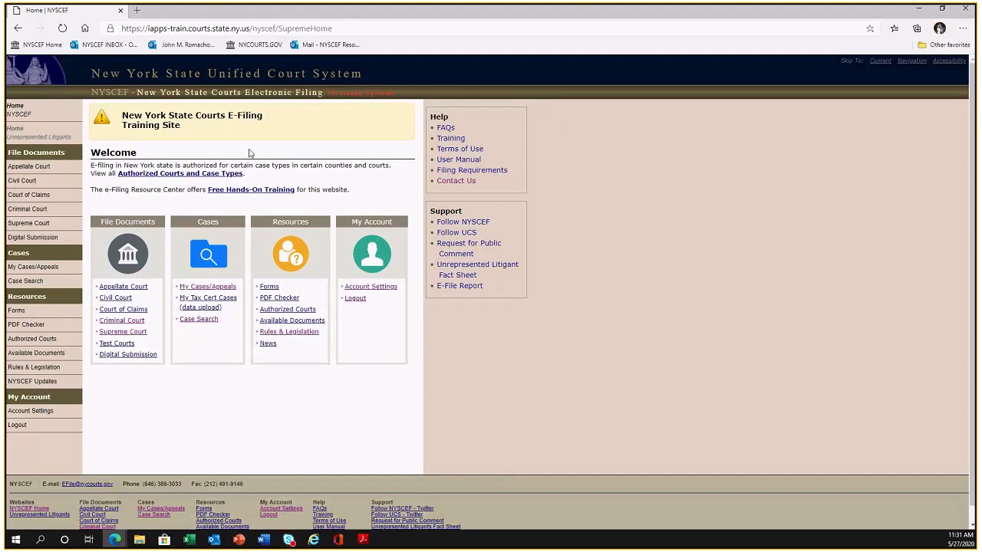
left_click(459, 183)
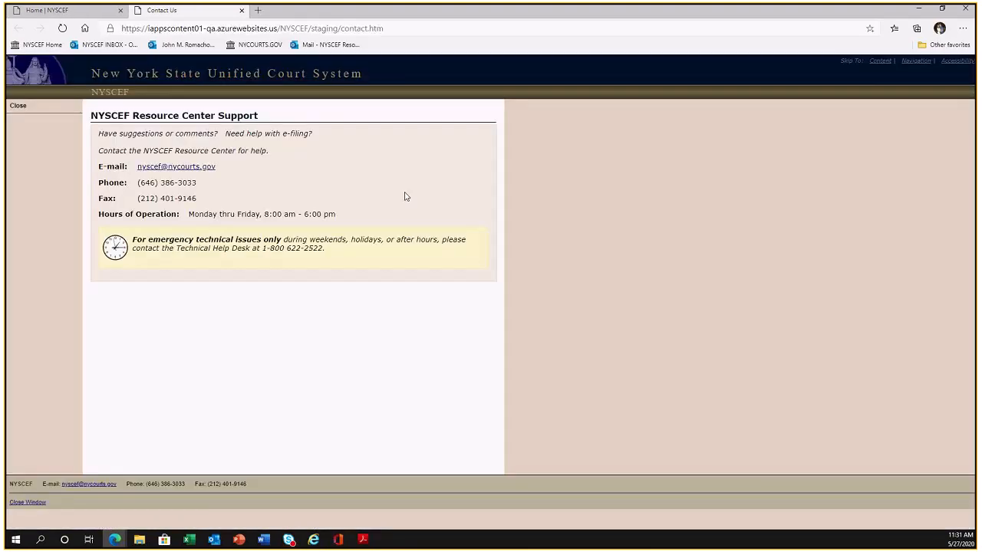